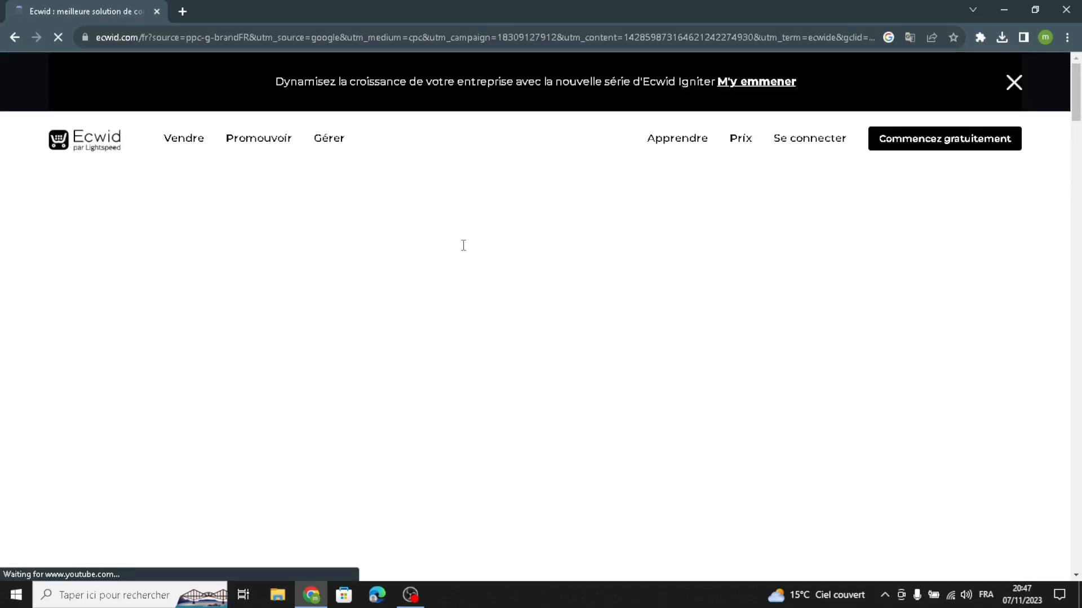
Translate the Ecwid homepage from French to English and dismiss the translation prompt.
right_click(476, 258)
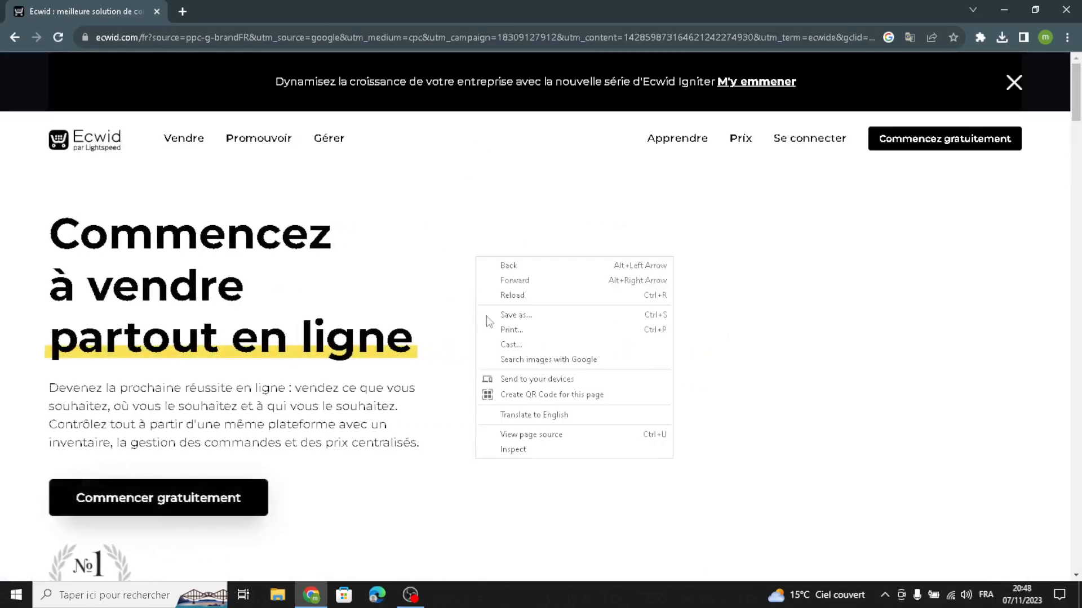
click(550, 415)
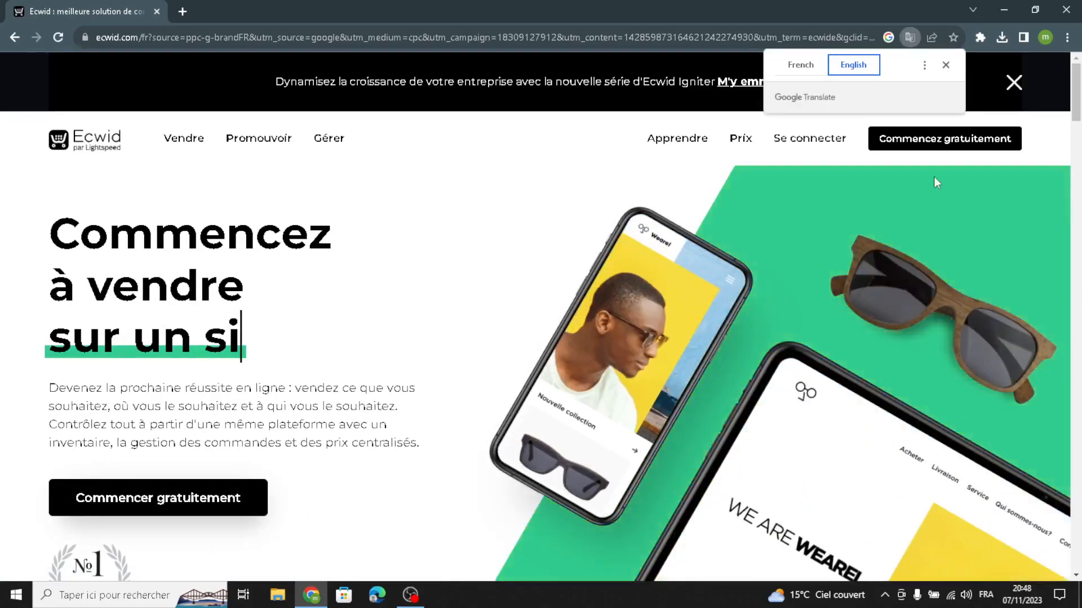
click(946, 65)
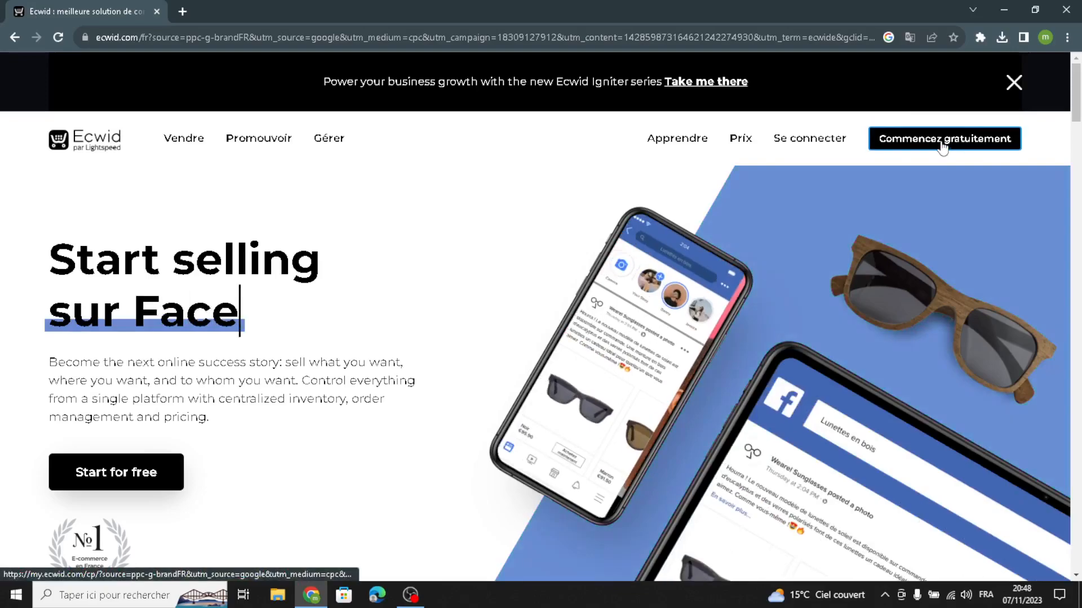
Start for free to reach the store's control panel and open the website and storefront setup.
click(924, 147)
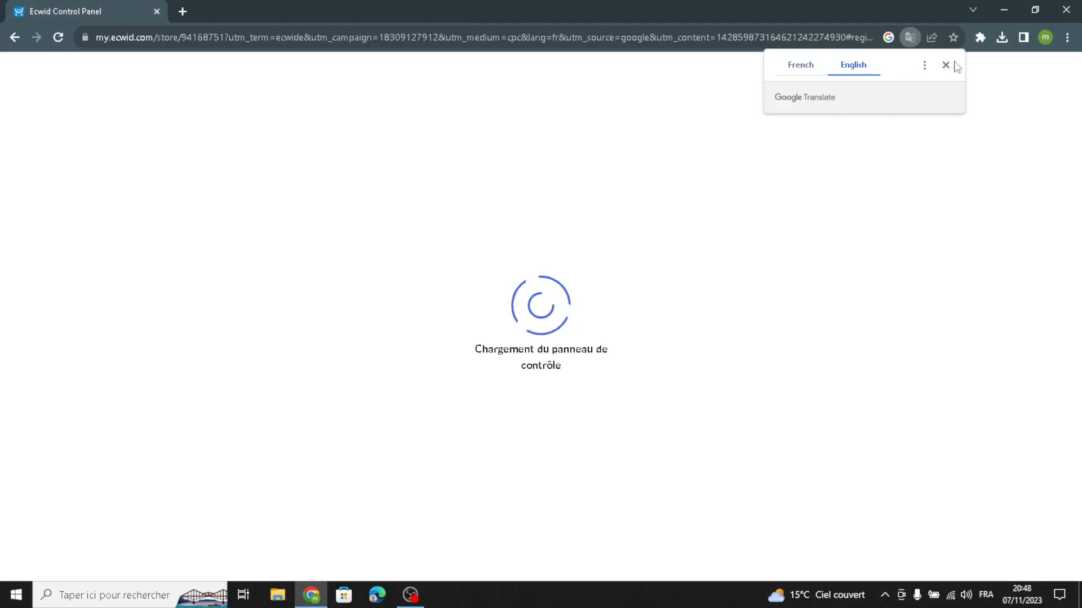
click(946, 64)
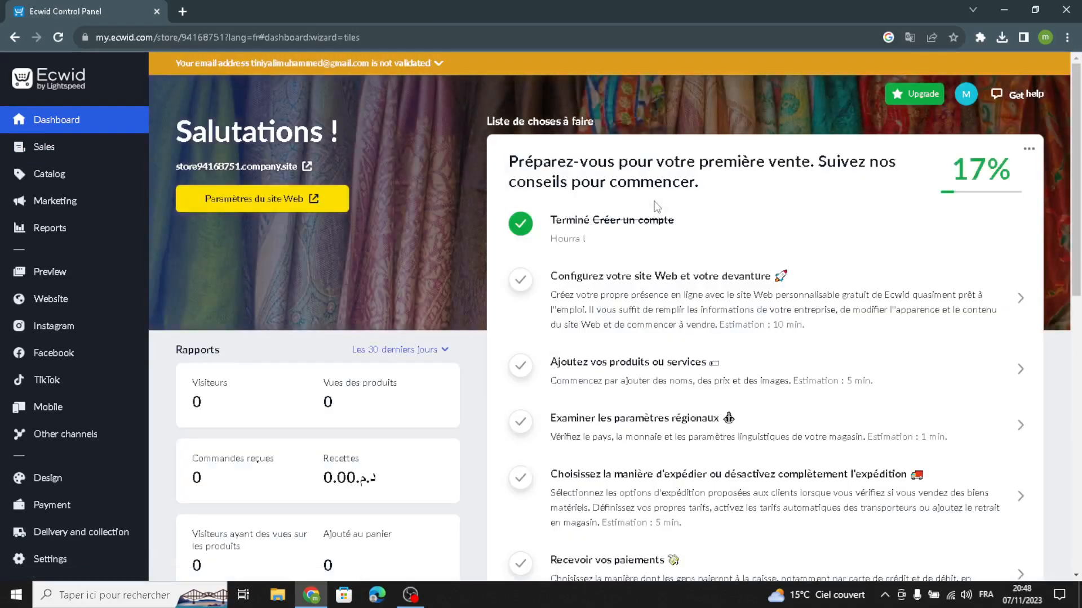
click(613, 290)
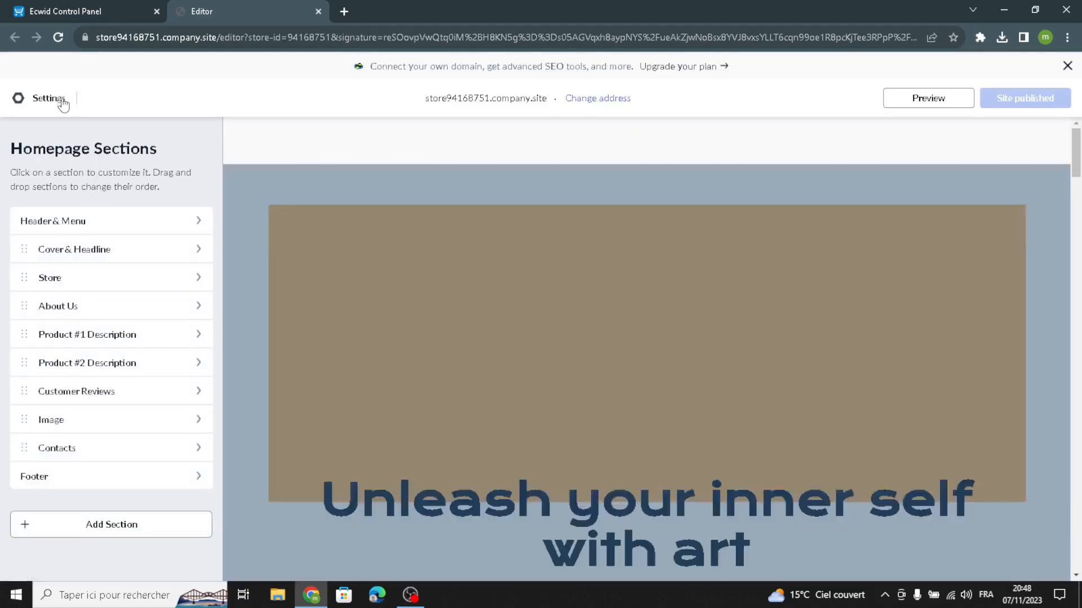
Open the site template gallery from the website settings and look through all the templates.
click(66, 97)
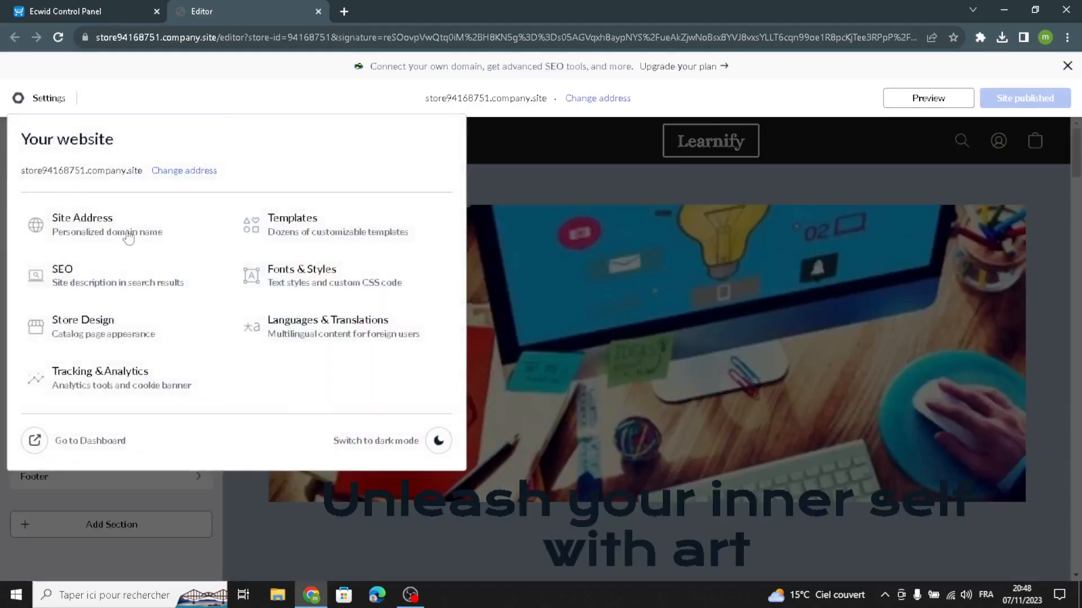
click(344, 244)
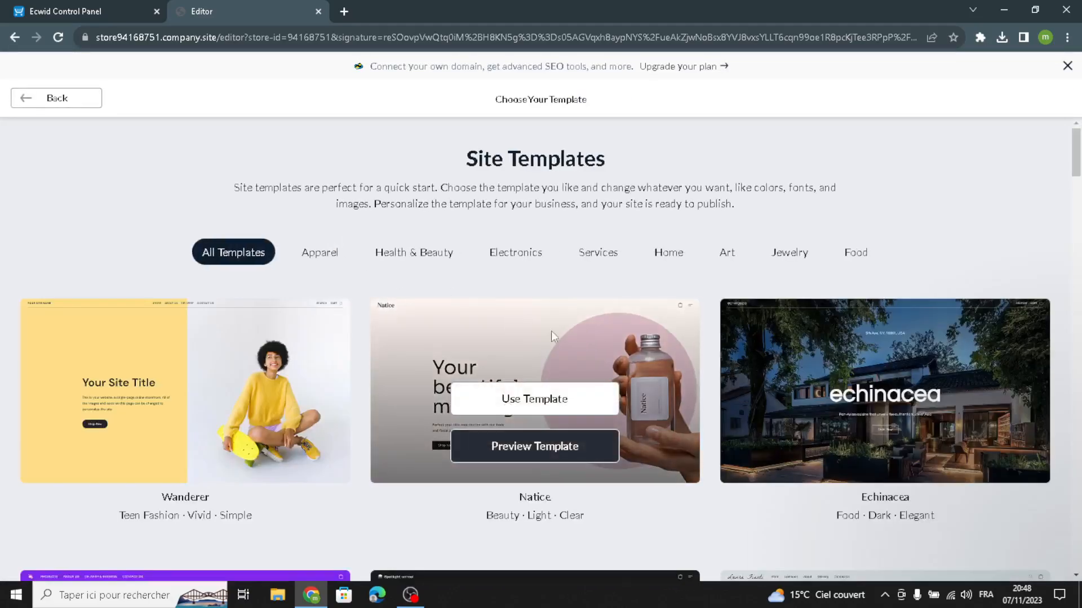
scroll(692, 382, down, 2)
scroll(692, 382, up, 2)
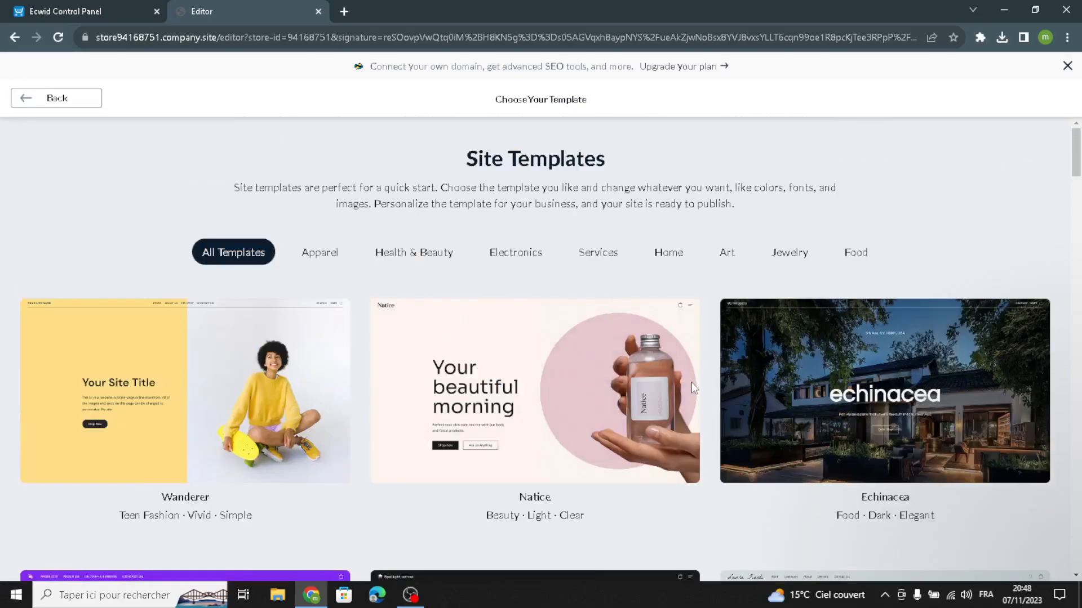
scroll(690, 382, down, 4)
scroll(671, 361, up, 4)
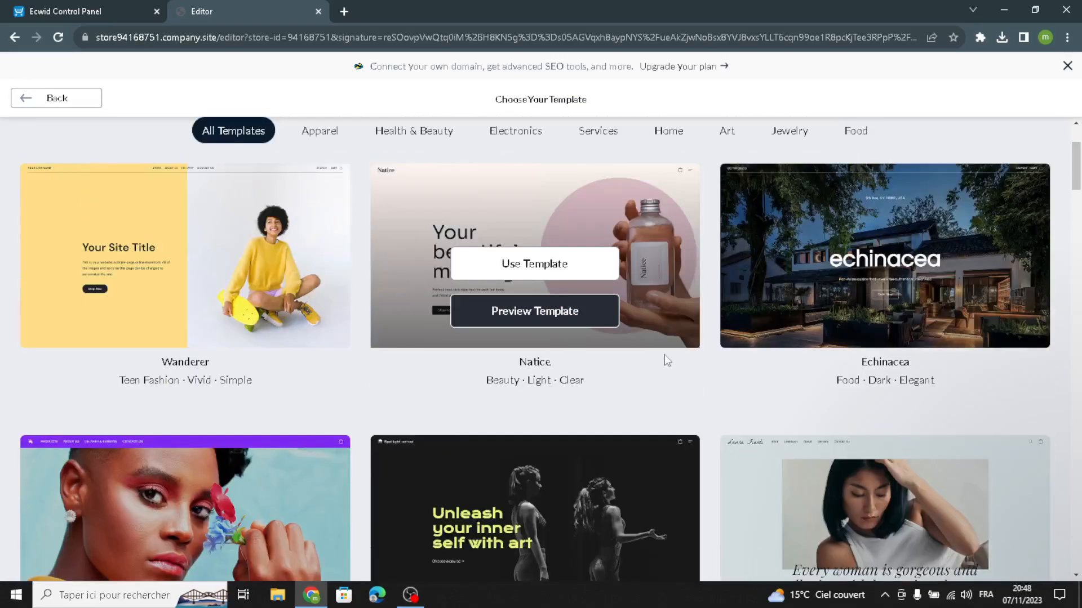
scroll(575, 386, down, 2)
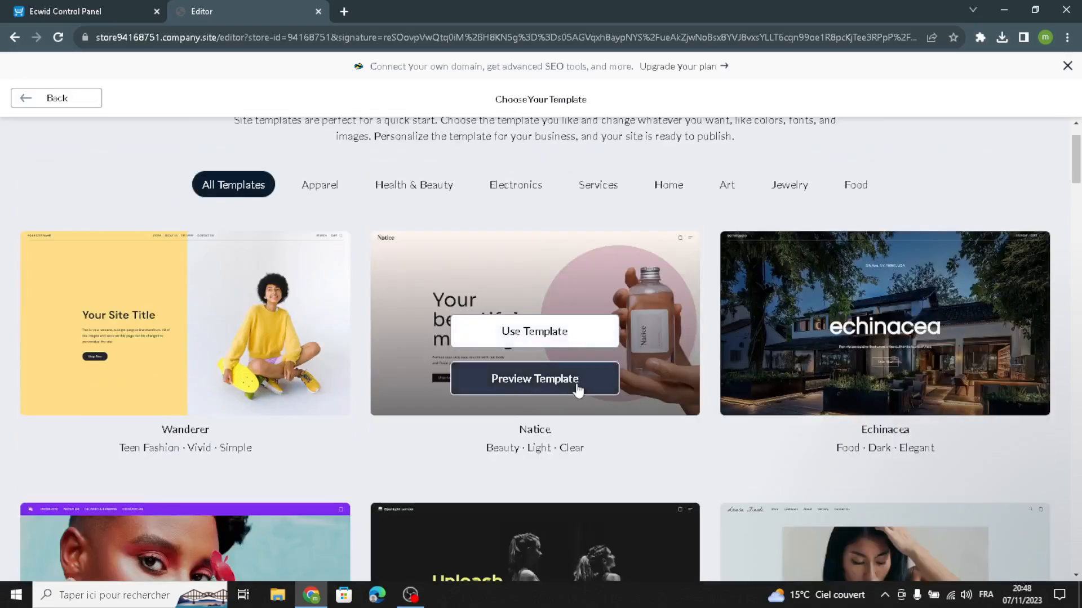
scroll(575, 387, up, 2)
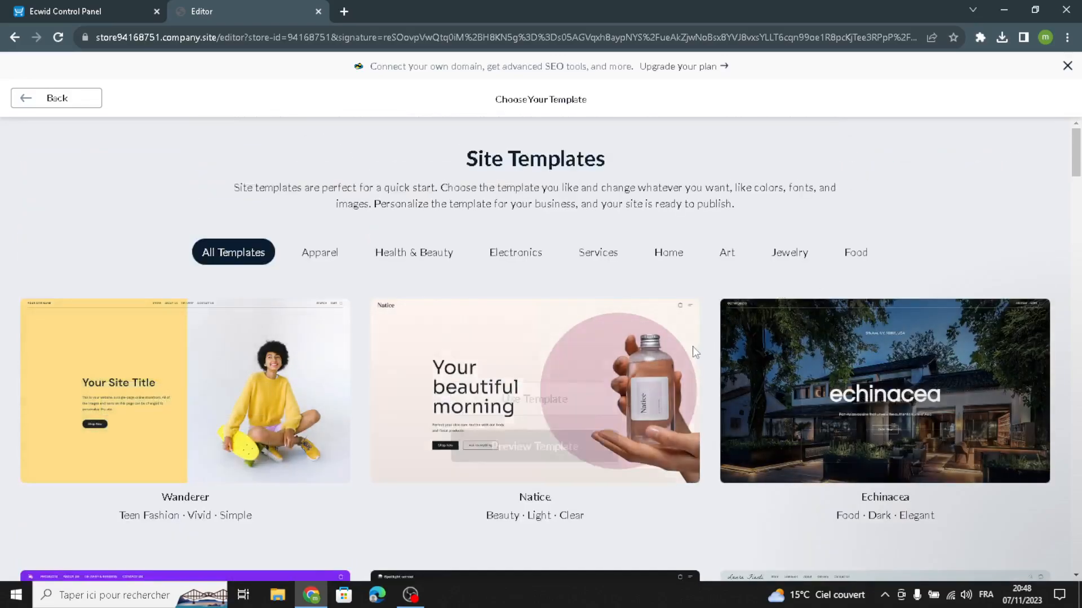
Look through the site templates in the Health & Beauty category.
click(387, 250)
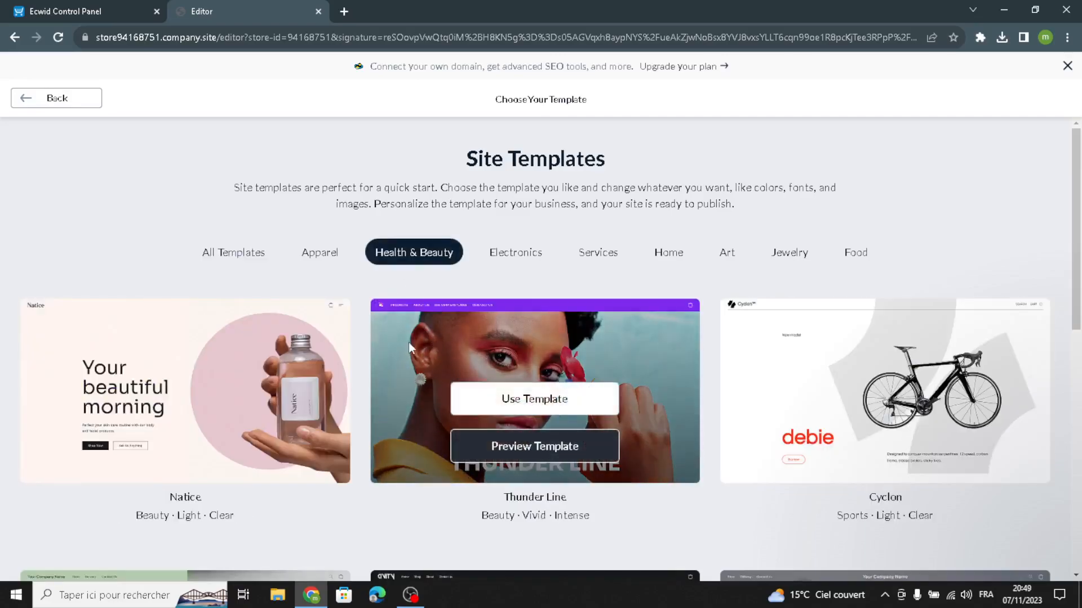
scroll(406, 356, down, 5)
scroll(406, 356, up, 4)
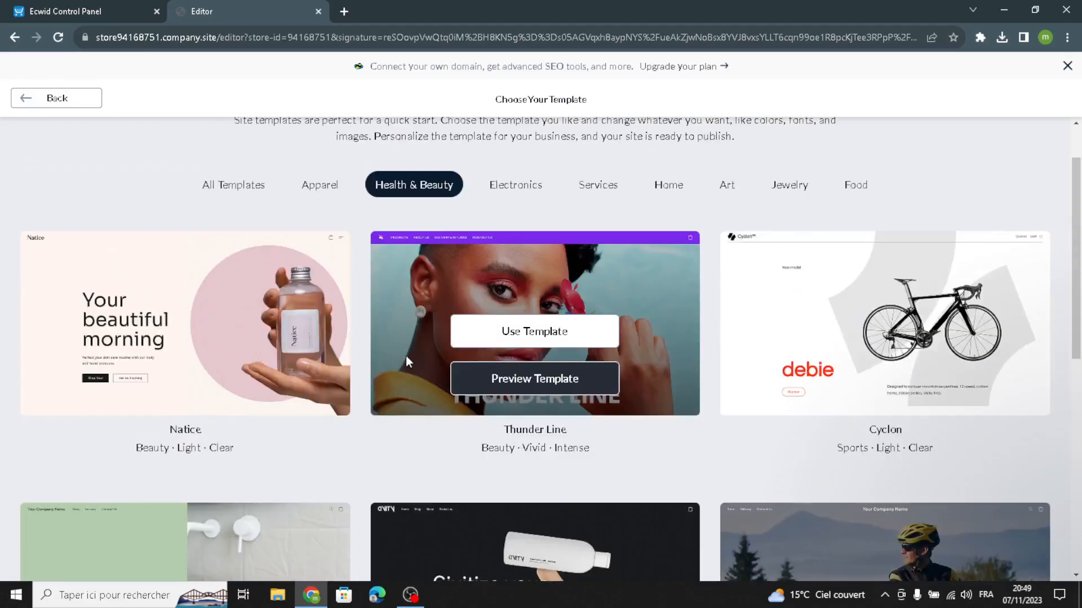
Browse the Apparel templates and apply the Sneak Unique template to the site.
click(320, 184)
scroll(424, 397, down, 1)
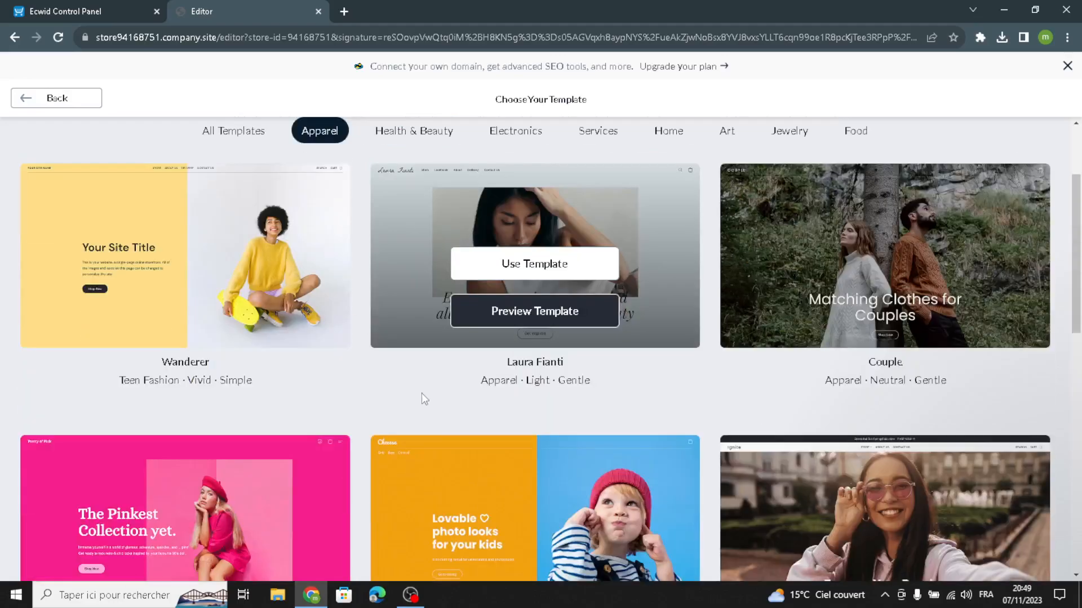
scroll(425, 399, down, 2)
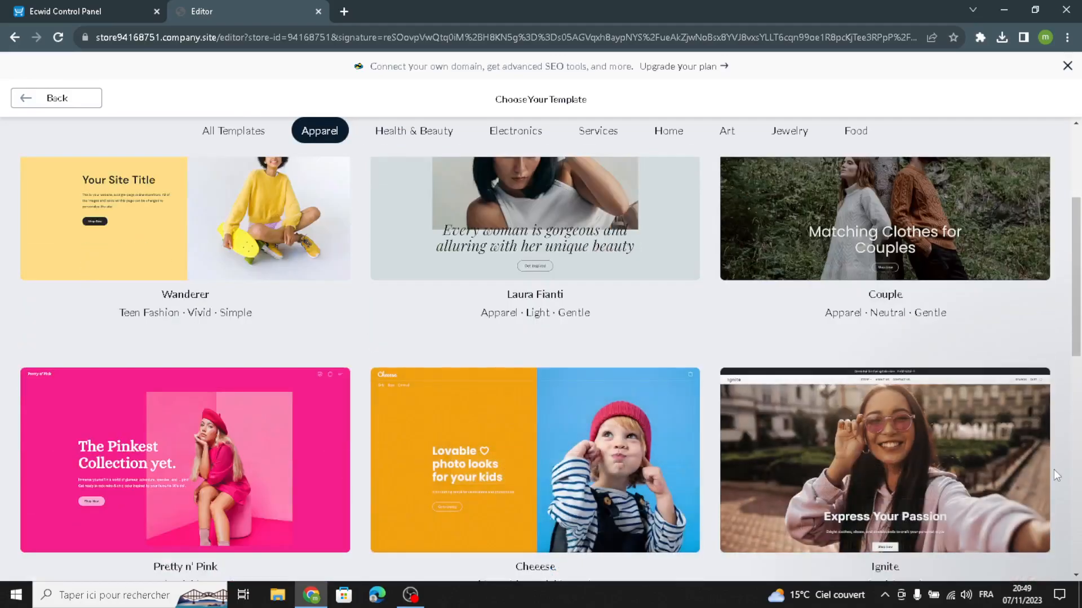
mouse_move(877, 416)
scroll(877, 416, down, 1)
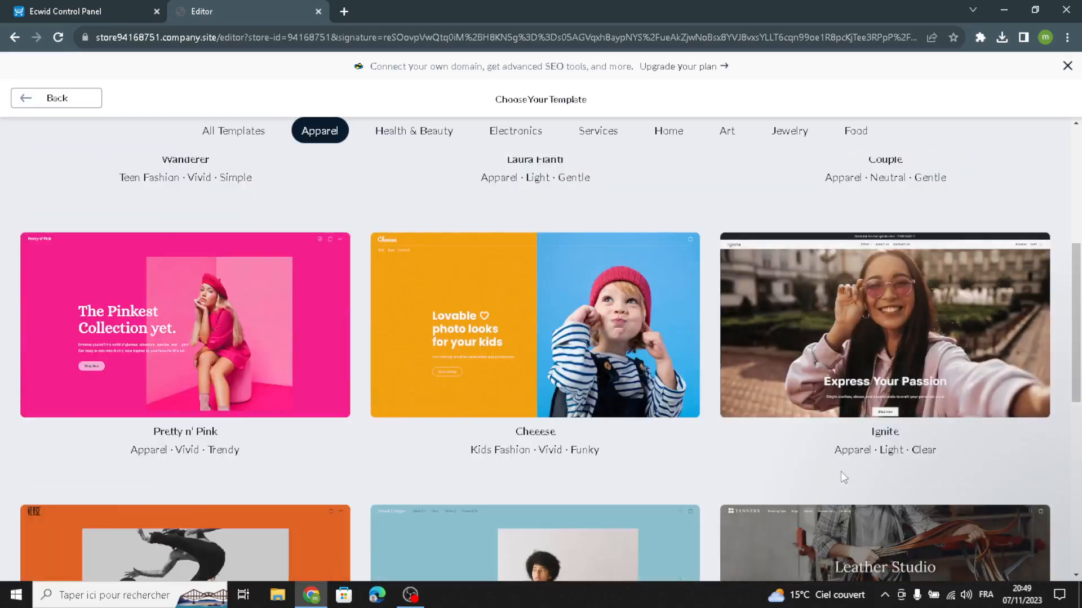
scroll(841, 472, down, 1)
scroll(837, 472, down, 5)
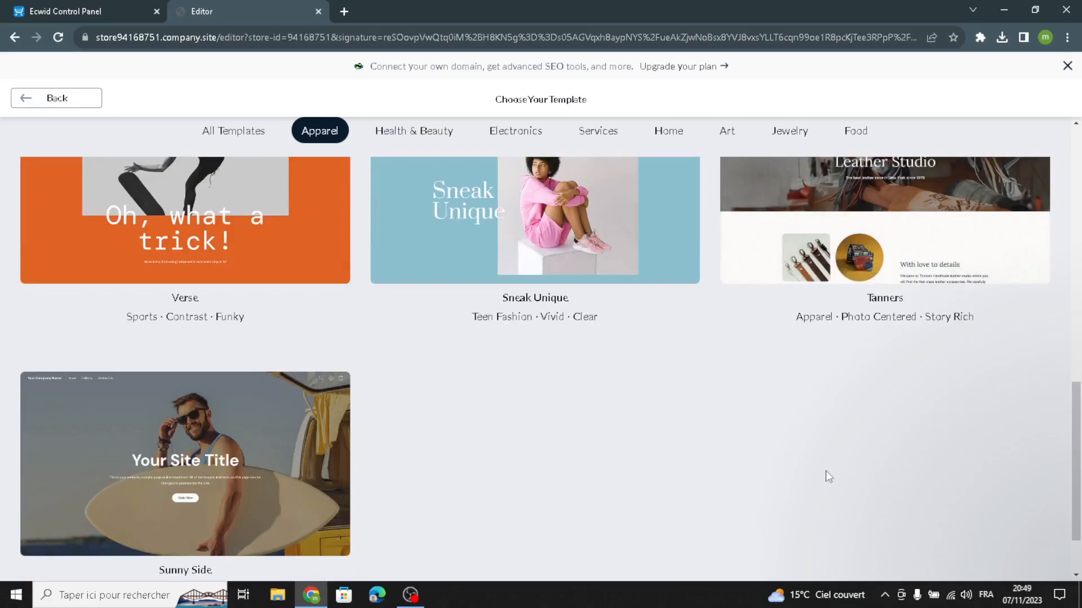
scroll(828, 476, down, 1)
scroll(828, 476, up, 8)
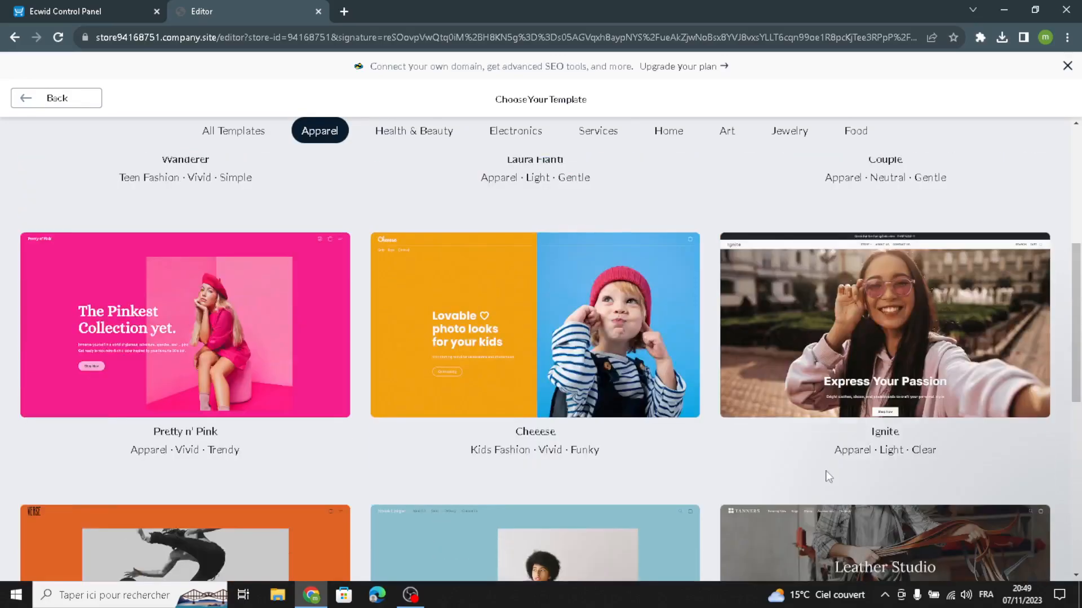
scroll(828, 476, down, 2)
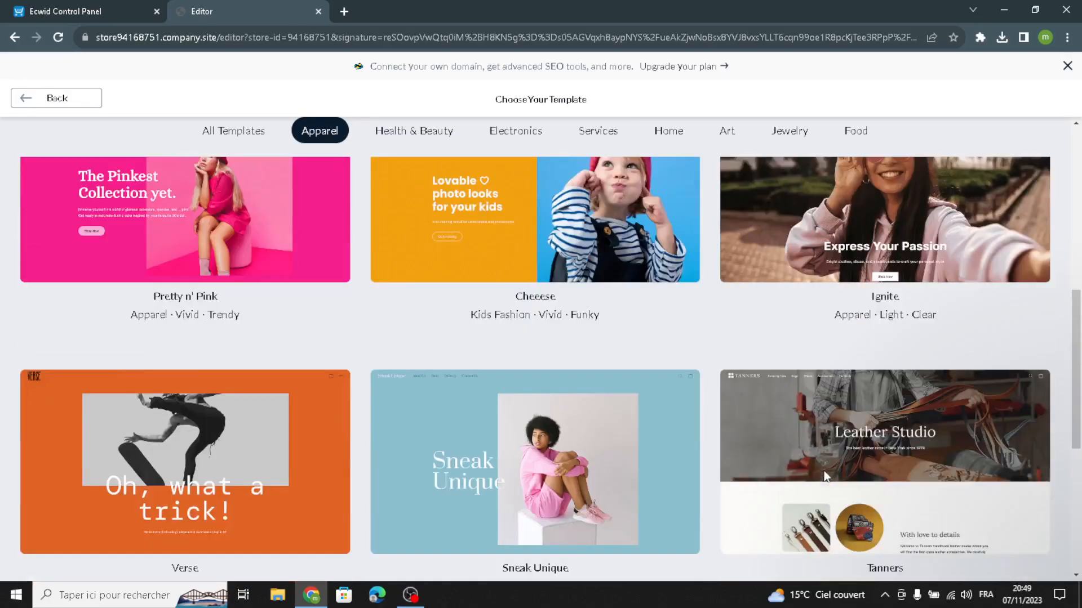
mouse_move(591, 479)
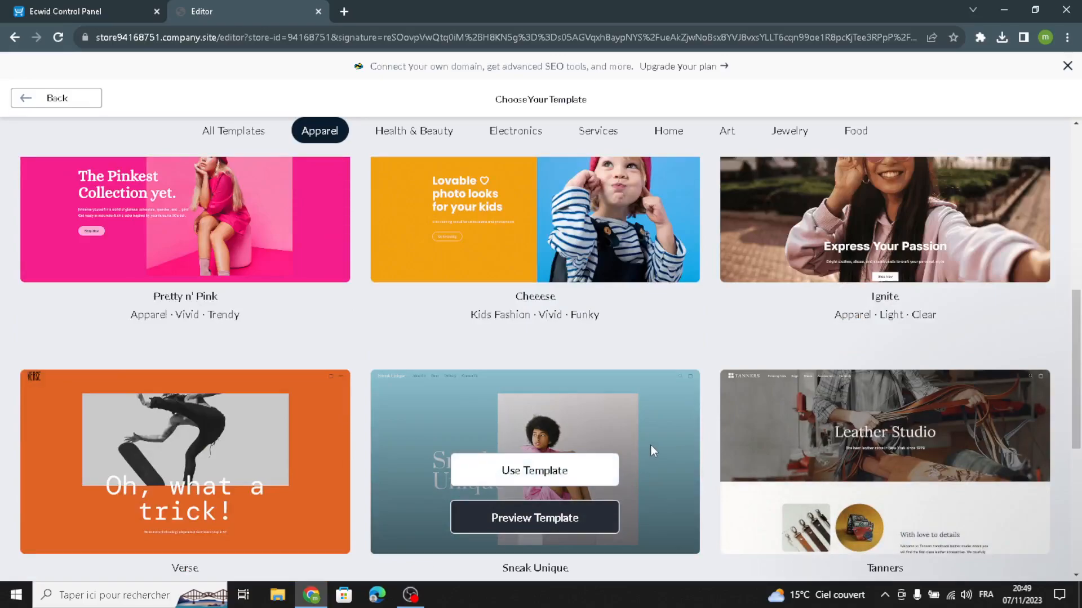
click(597, 469)
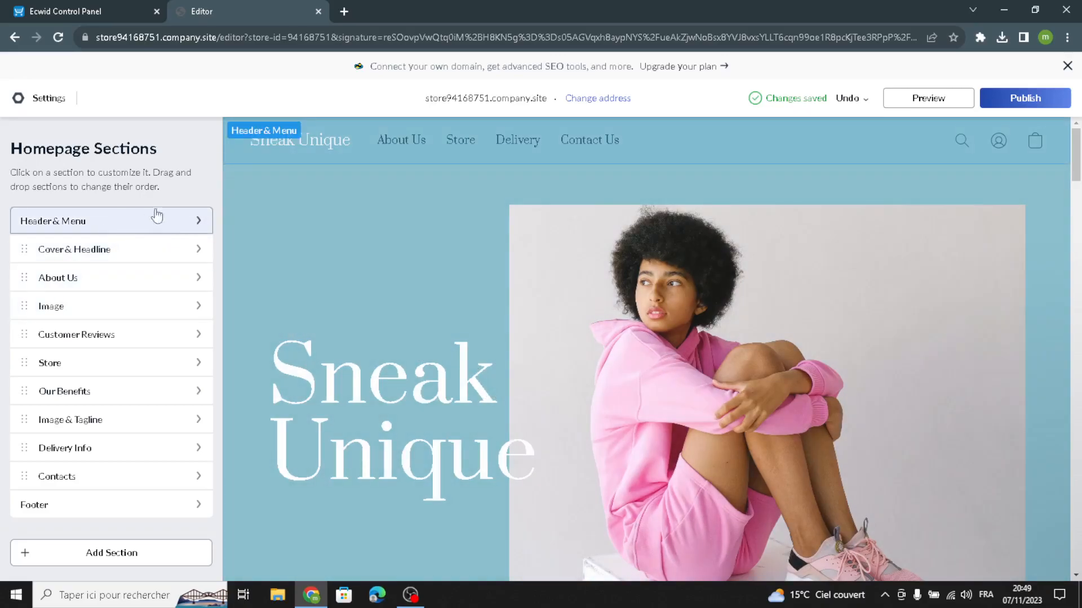
Change the site logo text in the Header & Menu section to "Retro Revival".
click(115, 222)
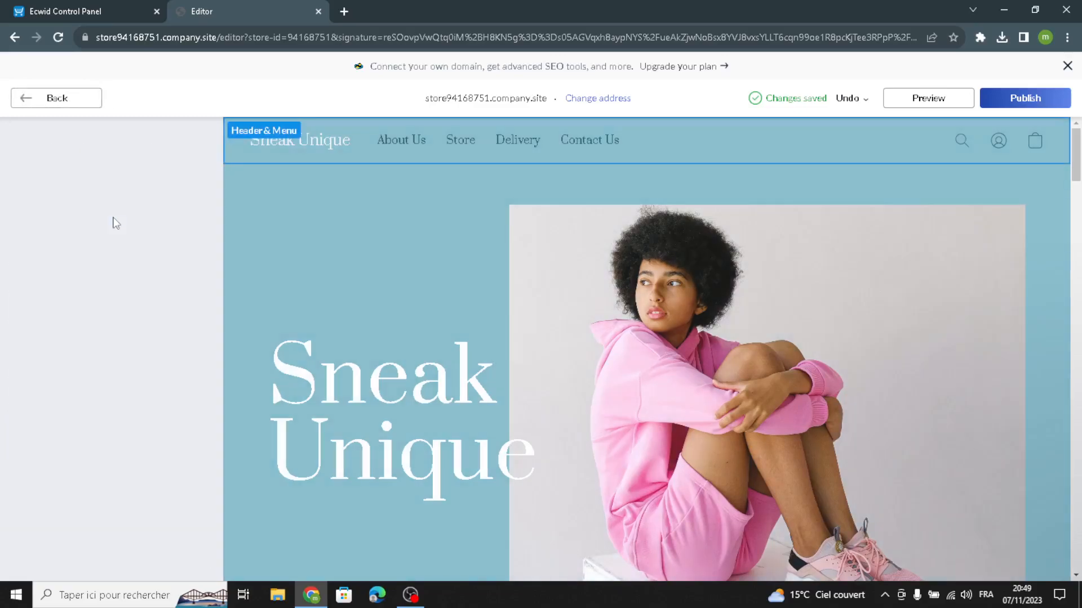
click(58, 263)
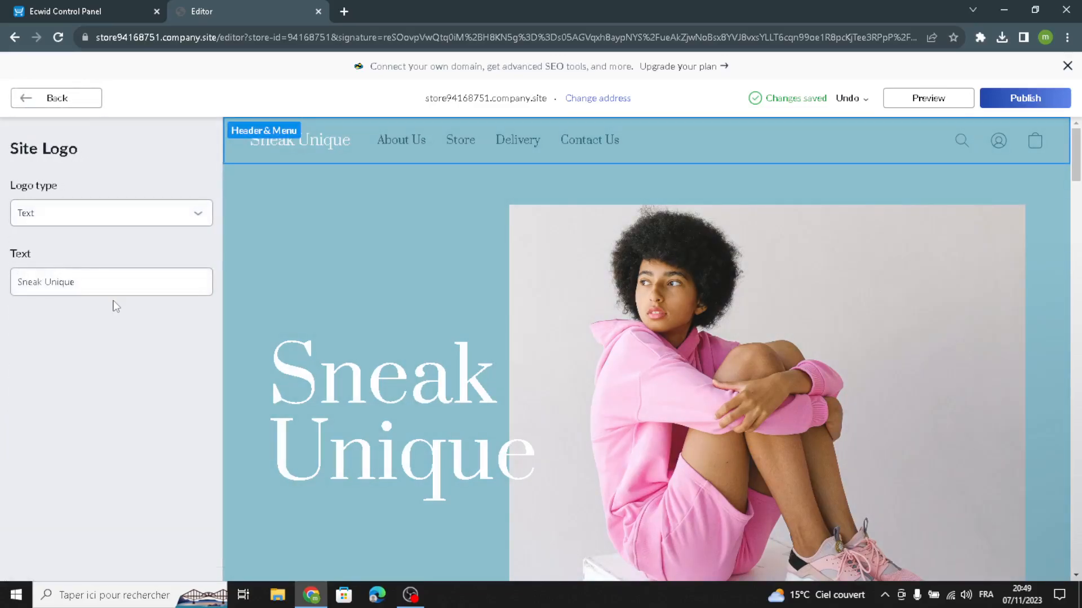
drag(119, 289, 2, 298)
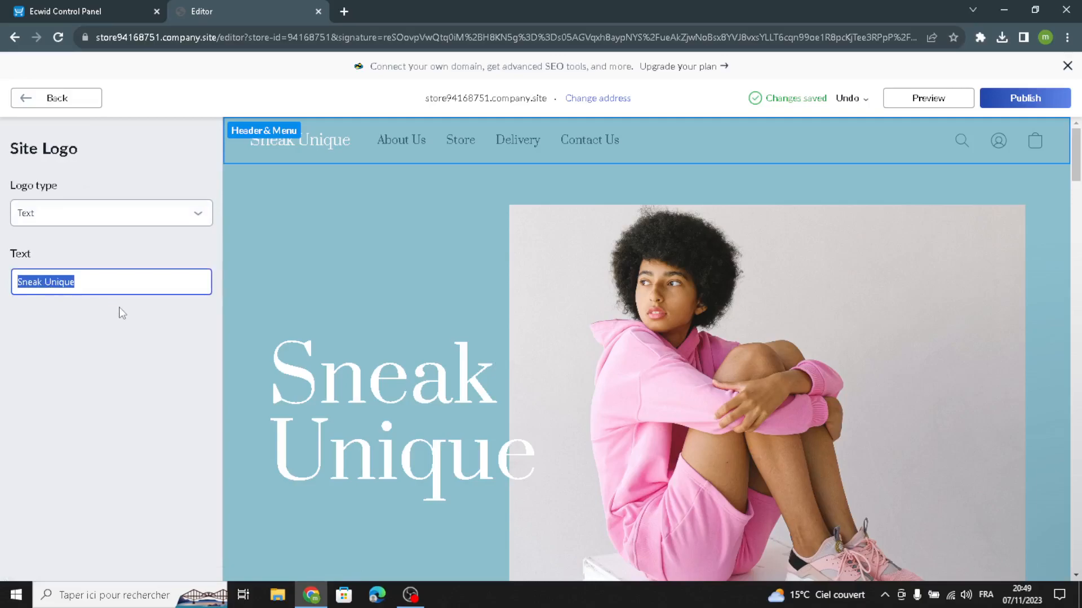
text(Retro Revival)
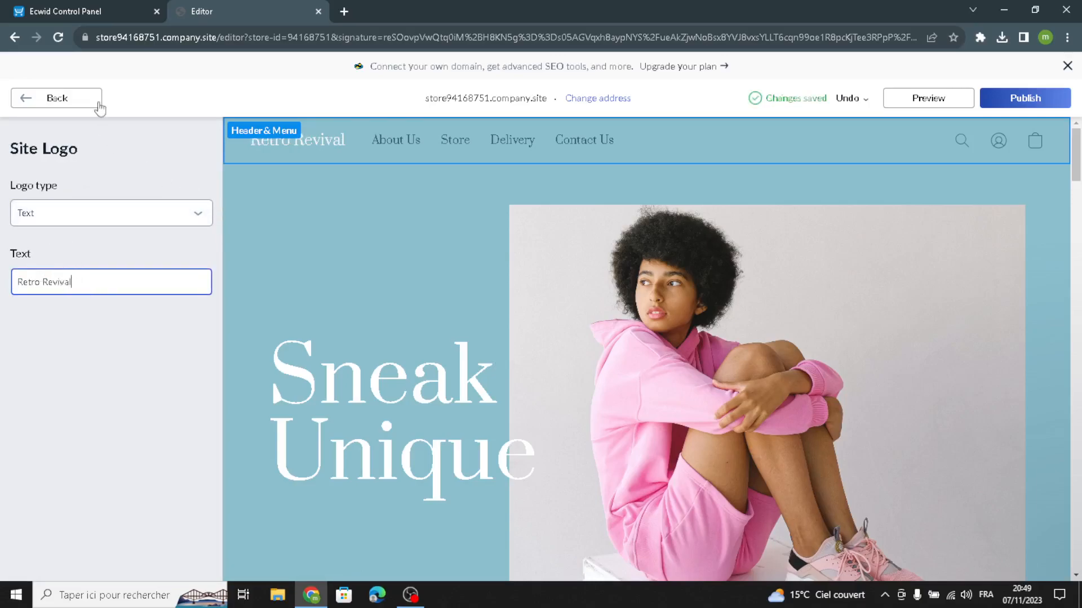
click(98, 107)
Review the navigation menu items and switch the header to the layout with the menu first and the logo in the centre.
click(128, 320)
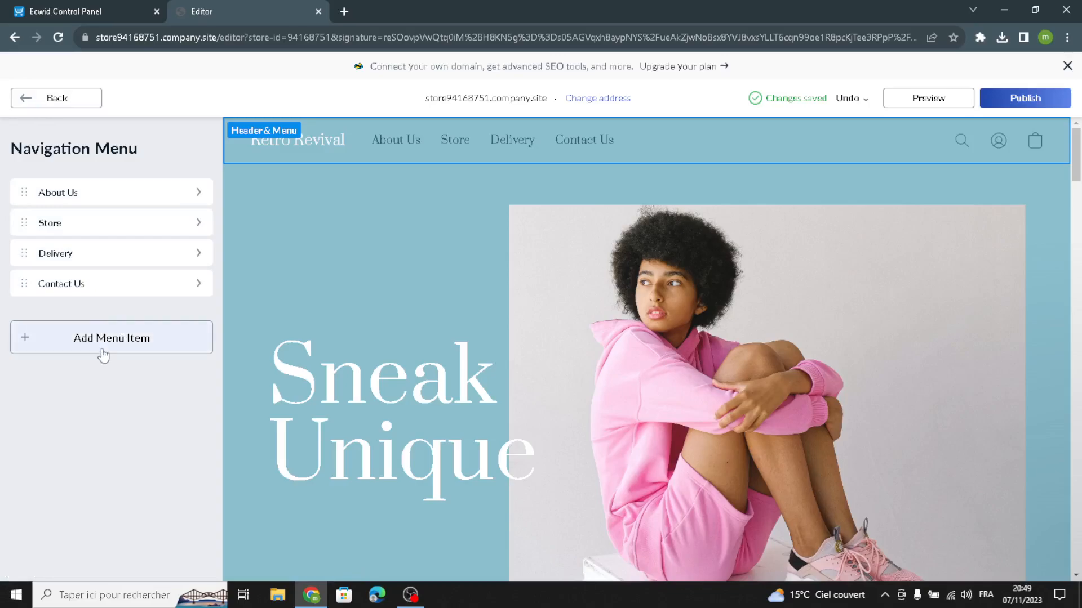
click(67, 101)
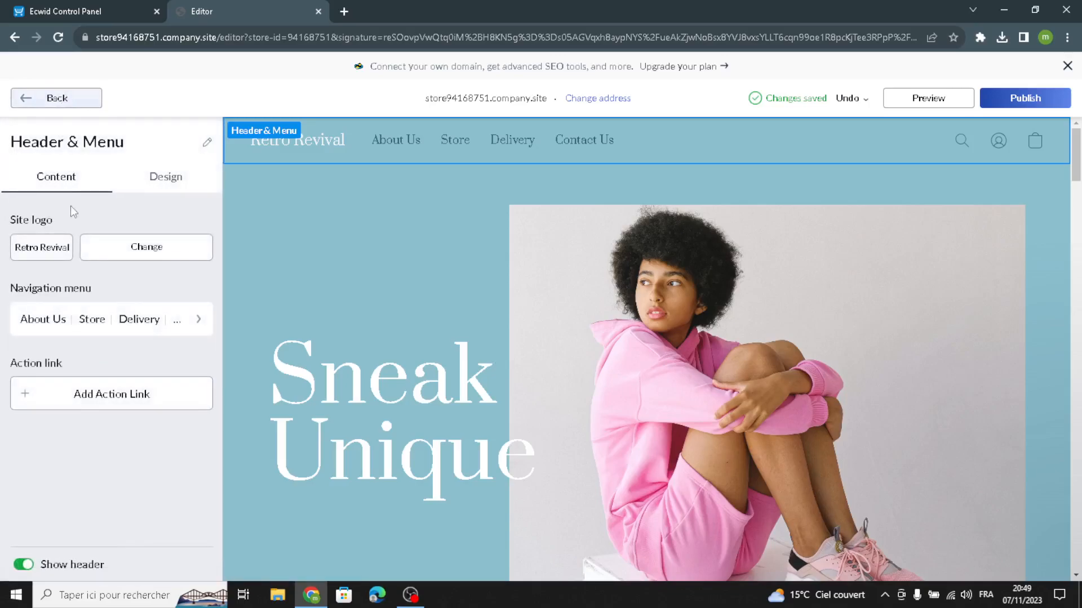
click(176, 172)
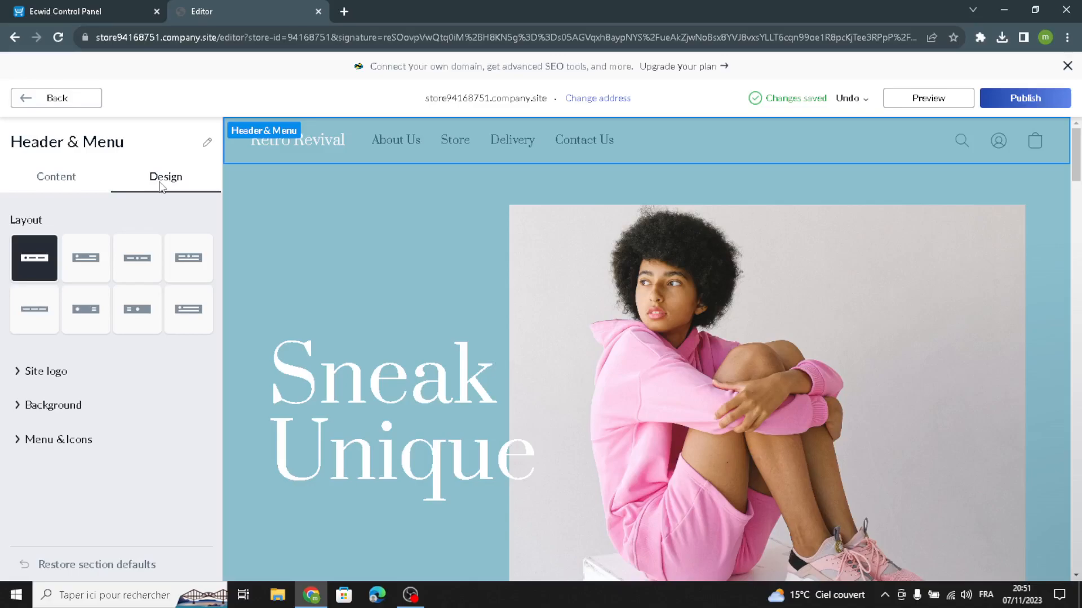
click(138, 257)
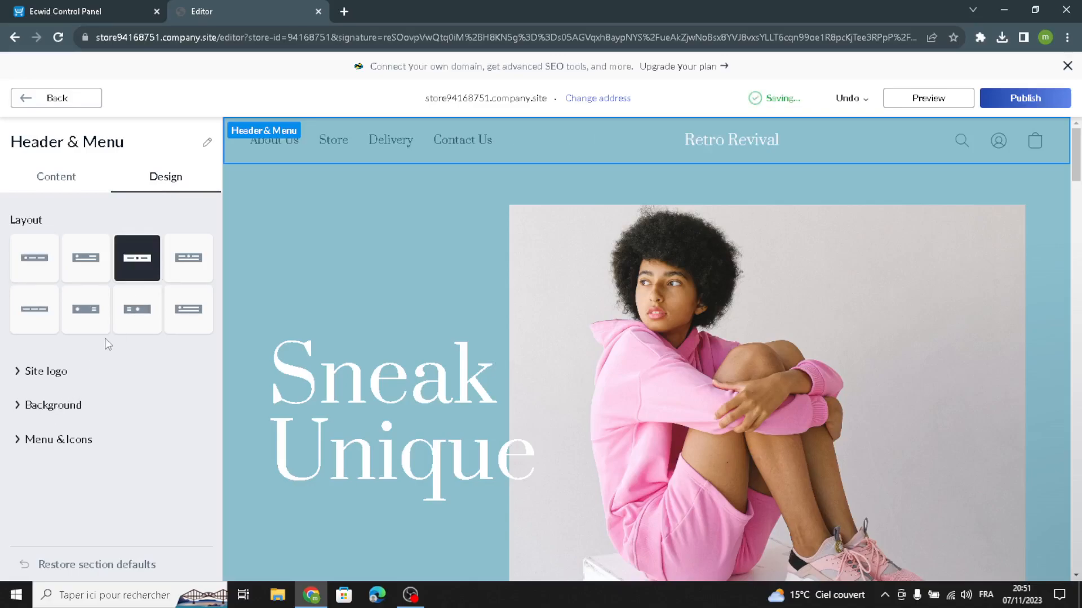
Style the header's site logo text with the Alice font, size 26 and the dark blue colour #1F3D58.
click(34, 373)
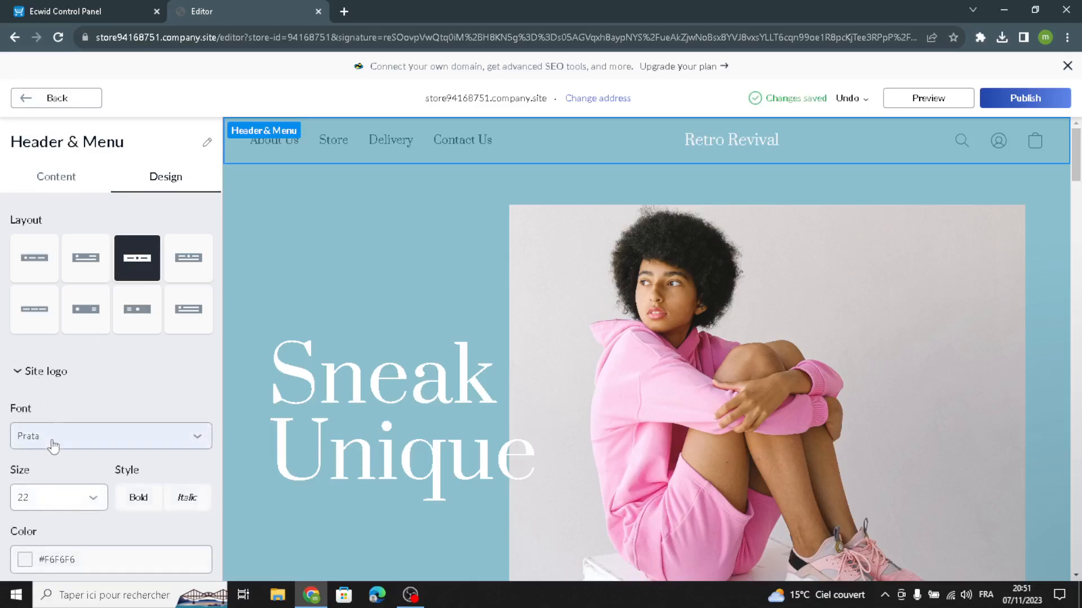
click(56, 437)
scroll(71, 293, up, 12)
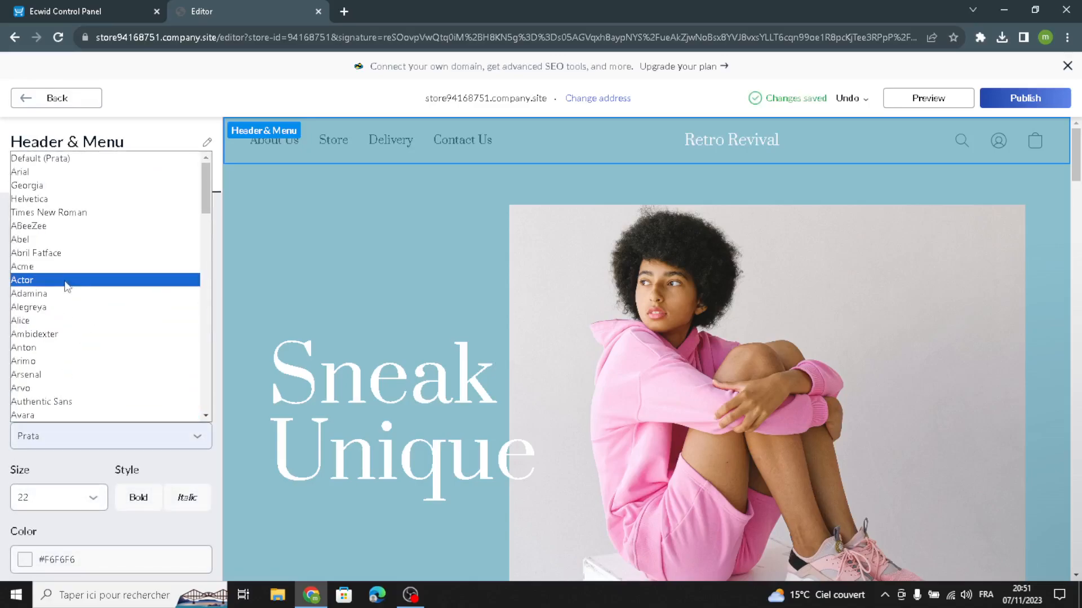
click(42, 326)
click(51, 498)
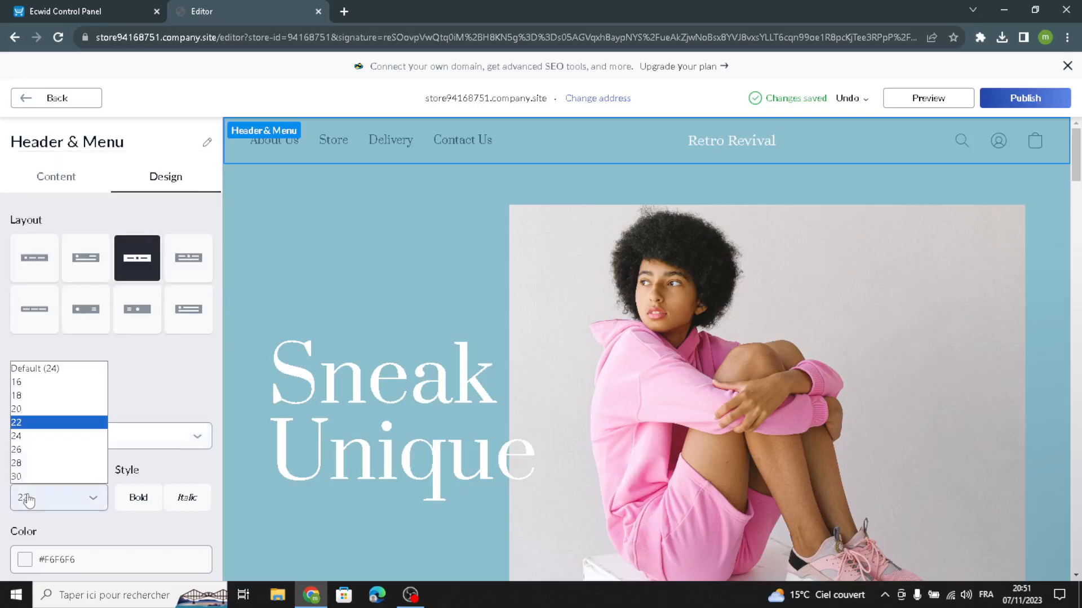
click(49, 448)
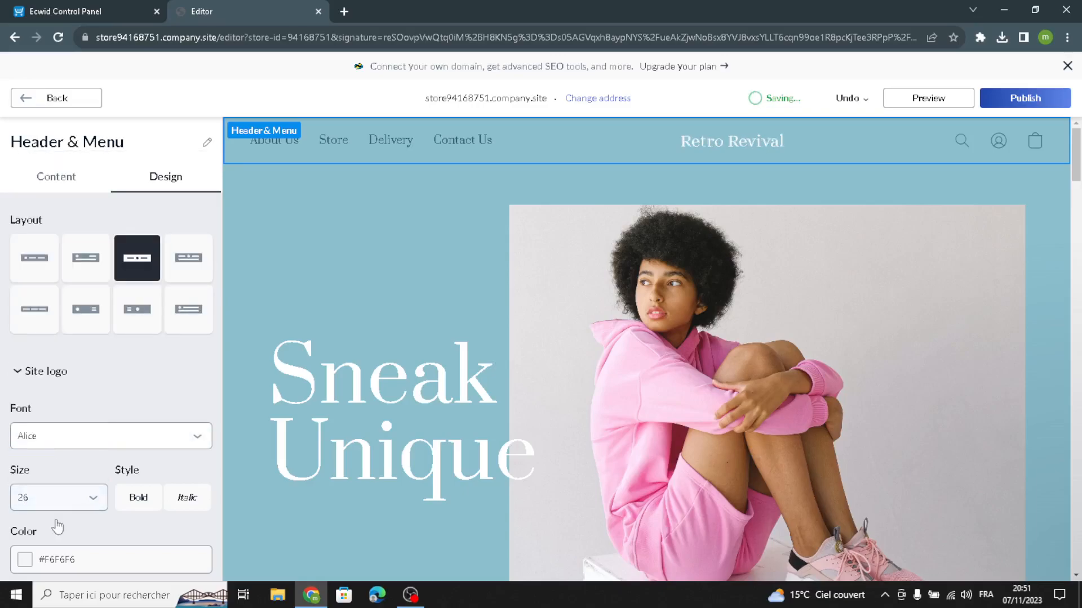
click(21, 564)
click(97, 317)
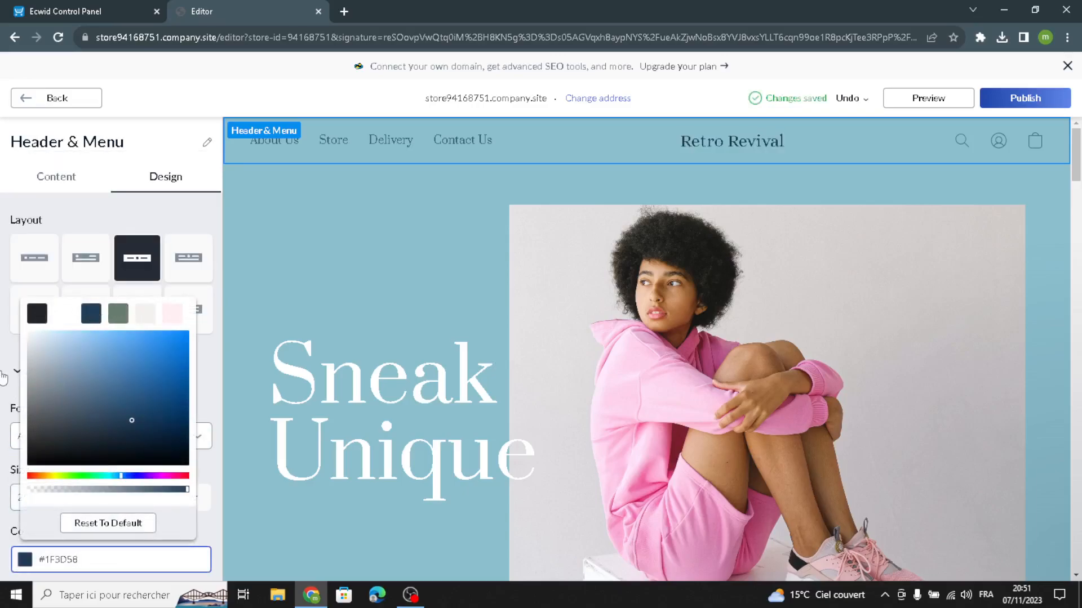
Add a frame around the site logo text in the header.
click(5, 373)
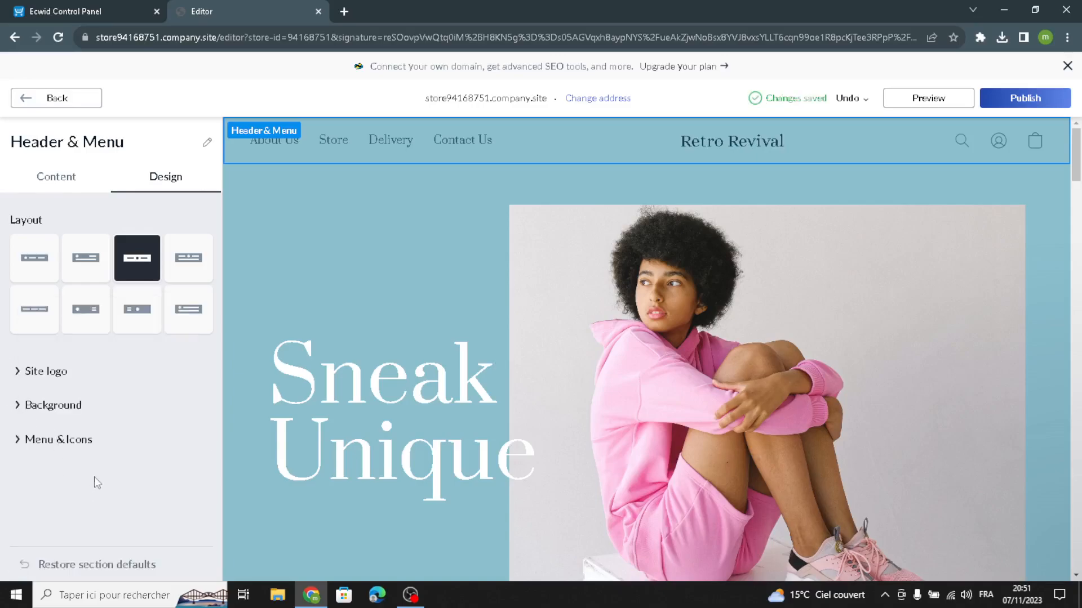
click(56, 380)
scroll(50, 417, down, 5)
click(20, 408)
scroll(34, 440, down, 3)
Try the Grayscale transparent style for the header background, settle on Transparent and return to the list of homepage sections.
click(45, 478)
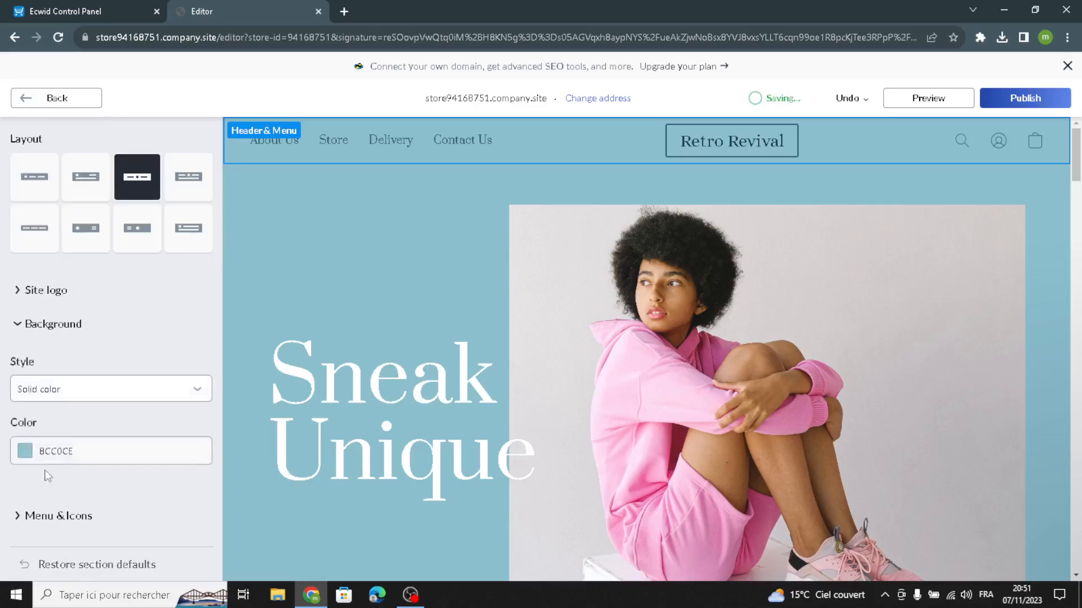
click(53, 392)
click(58, 424)
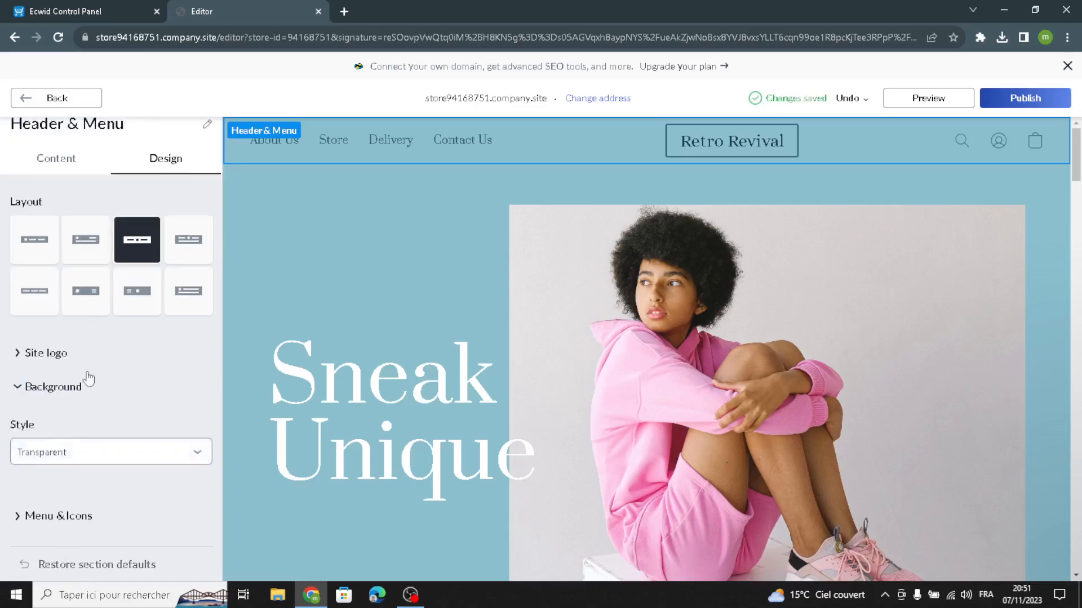
click(49, 453)
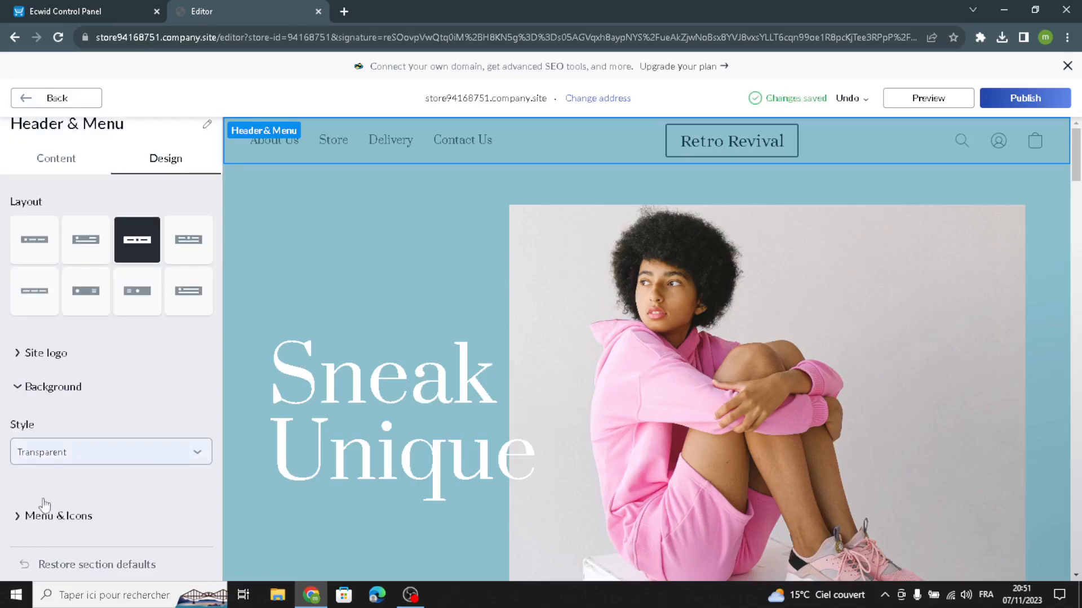
click(54, 500)
click(90, 397)
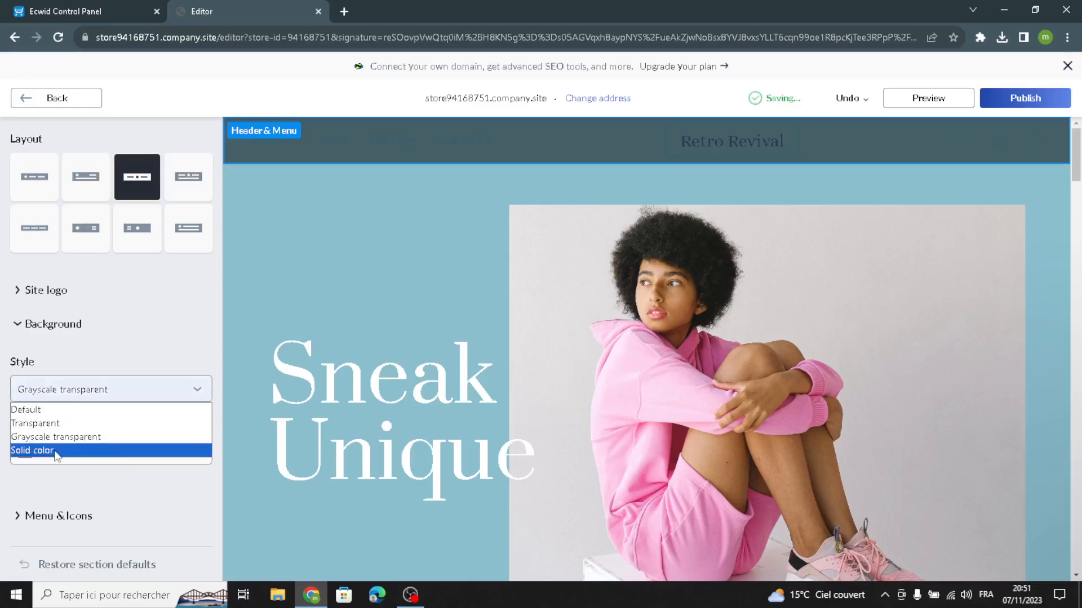
click(49, 422)
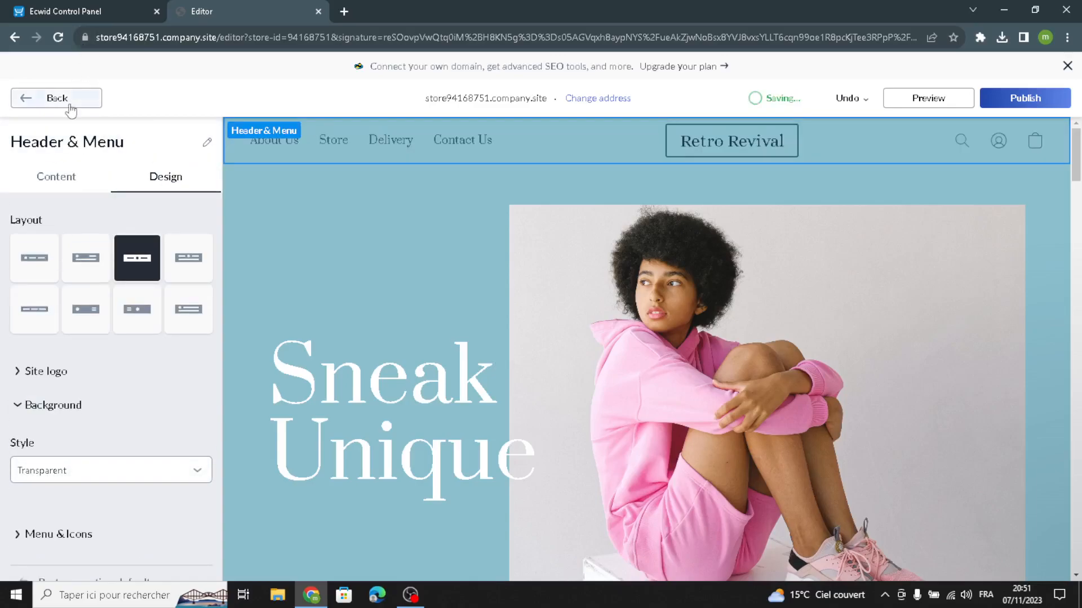
click(67, 101)
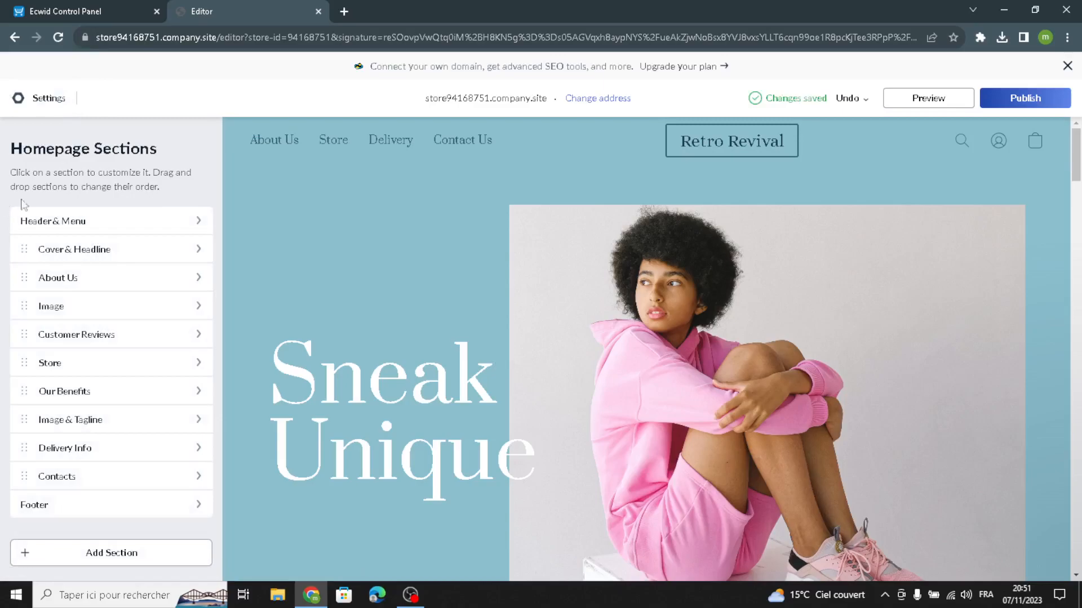
Enter "Welcome to our site for vintage clothing and accessories." as the description of the Cover & Headline section.
click(116, 249)
click(61, 248)
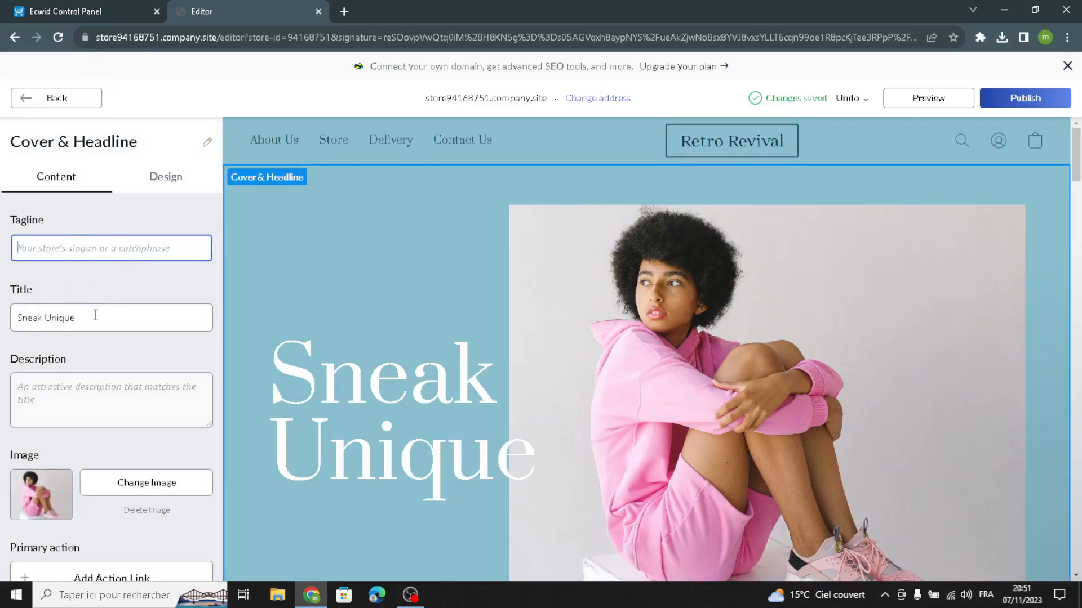
drag(96, 315, 2, 313)
click(93, 402)
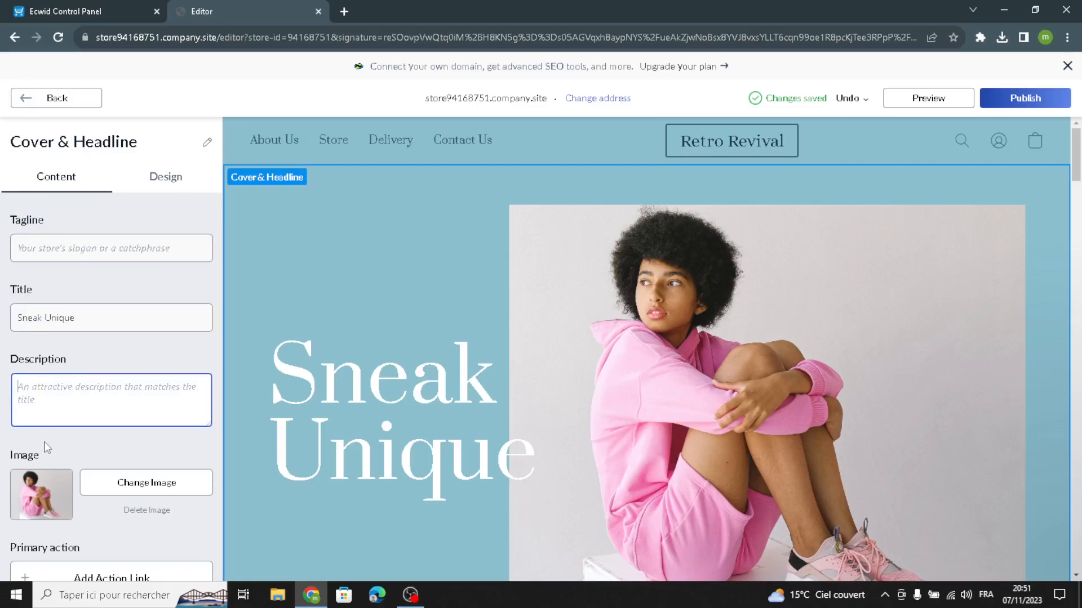
text(W)
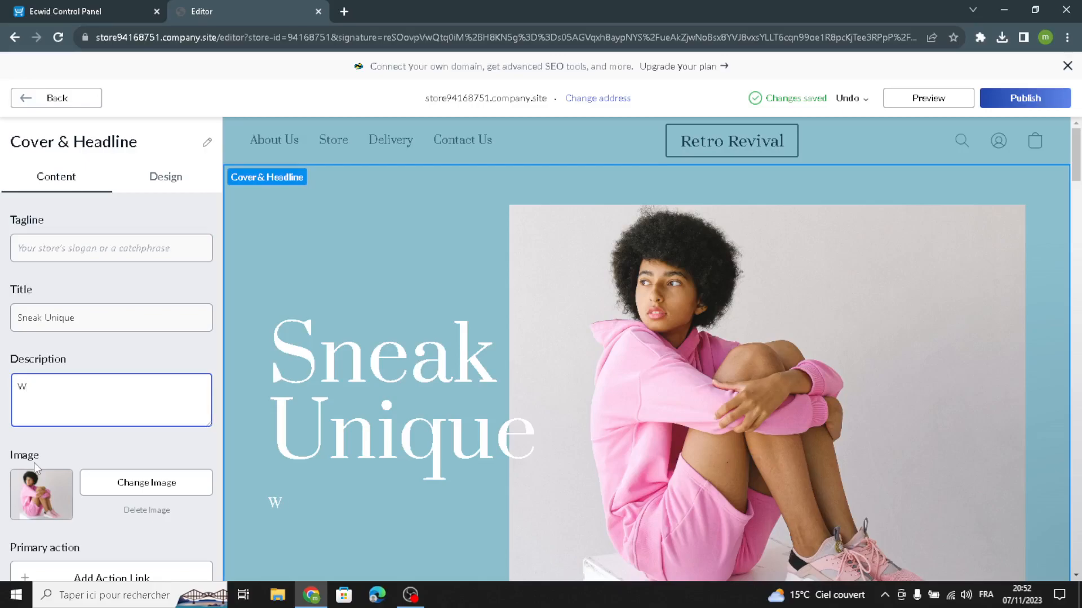
text(elcome to our site for )
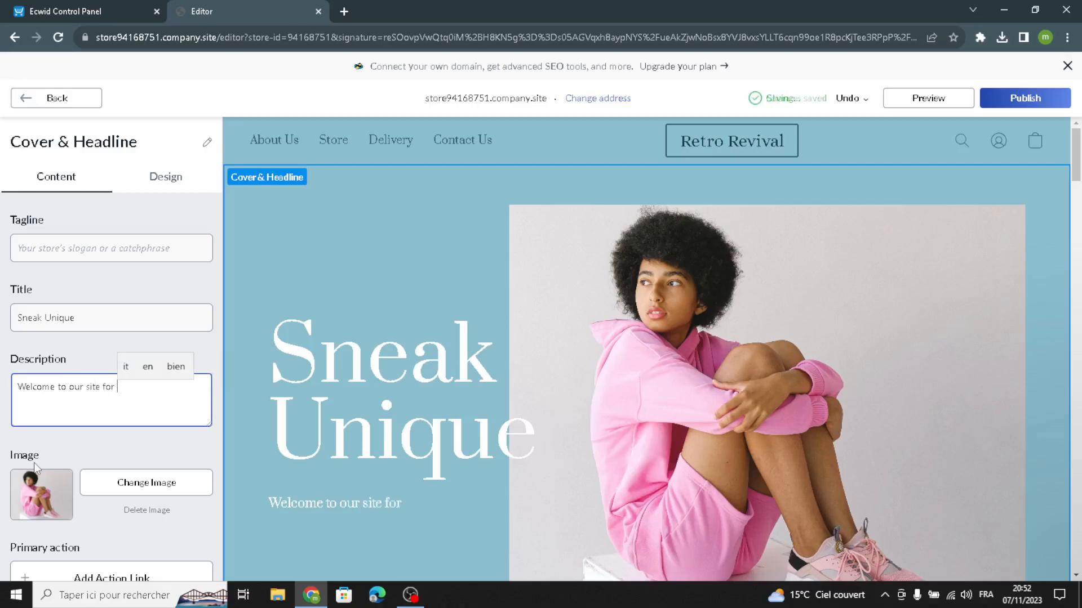
text(v)
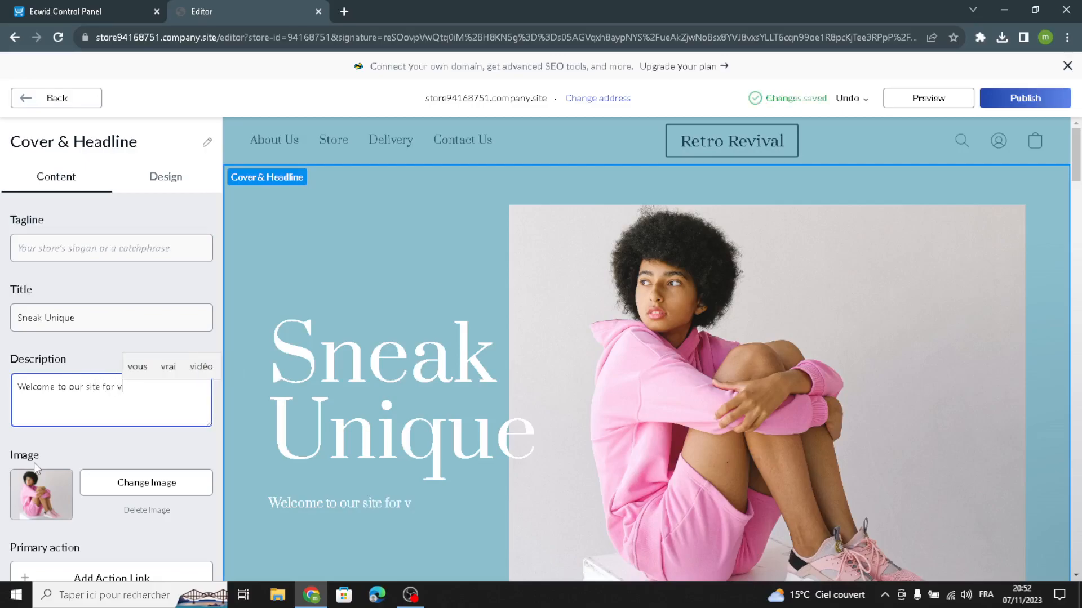
text(intage )
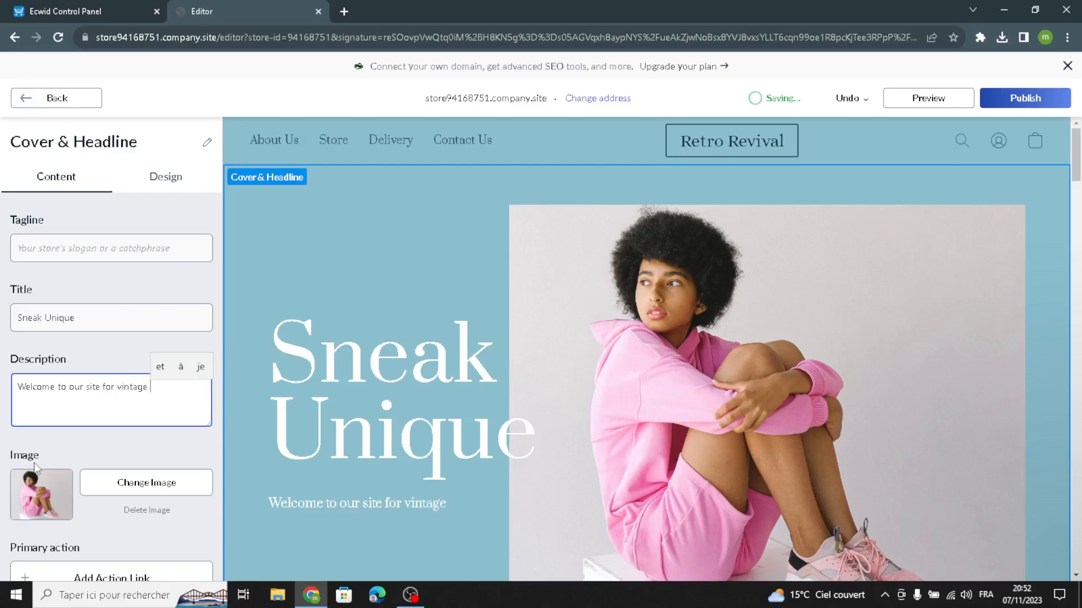
text(clothing)
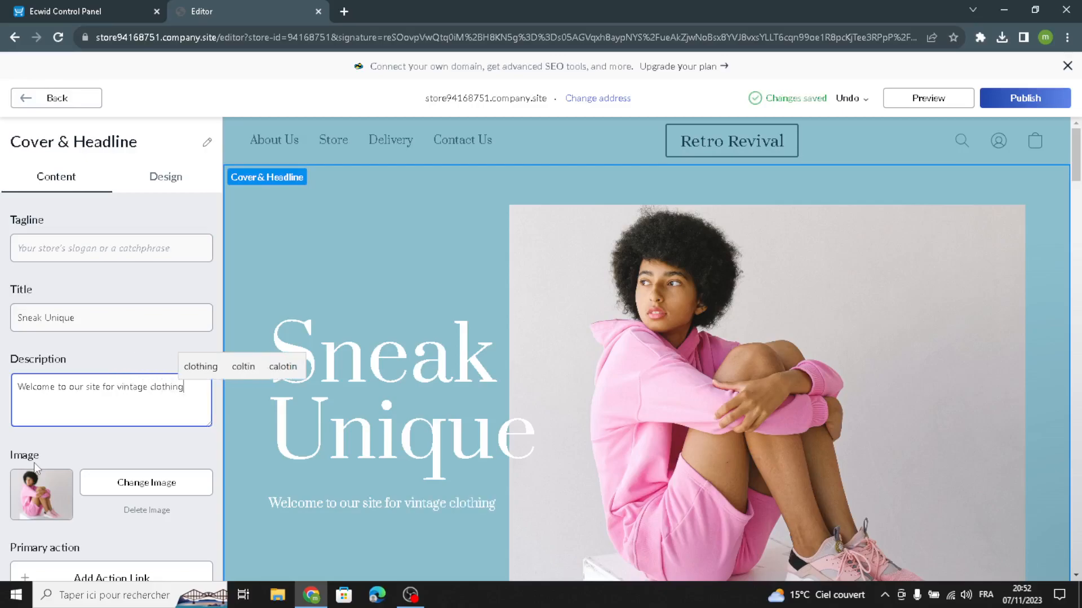
text( and accessories)
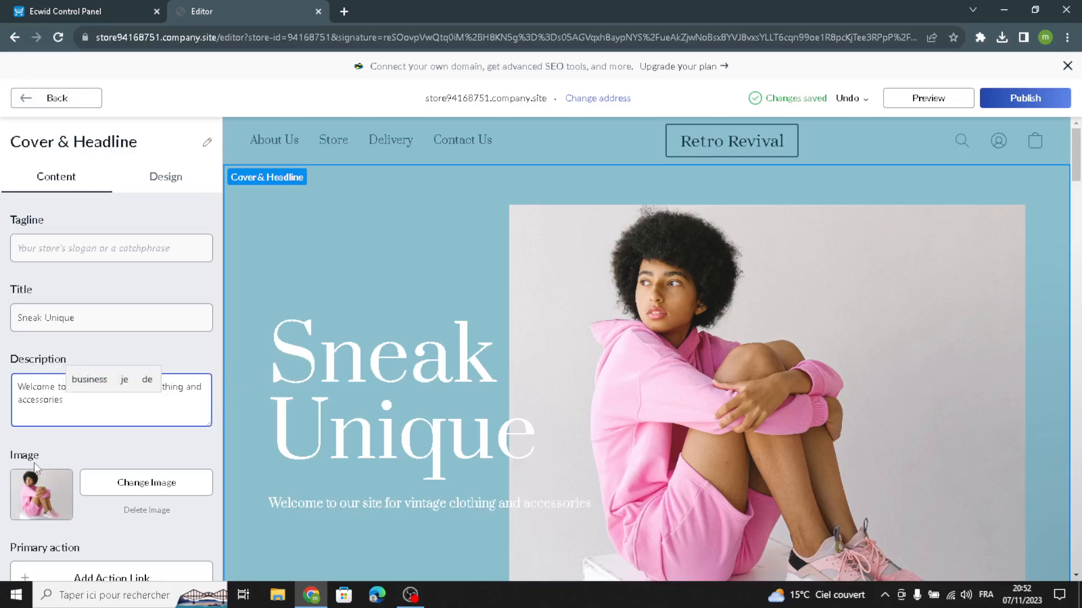
key(BackSpace)
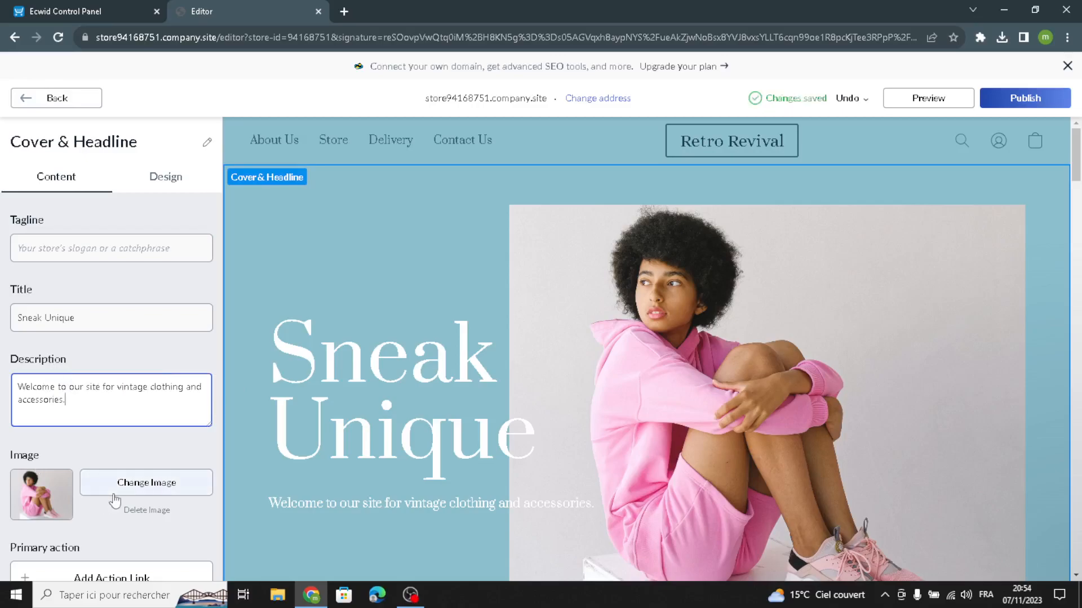
Search Google Images for "vintage clothing" in a new browser tab.
click(343, 12)
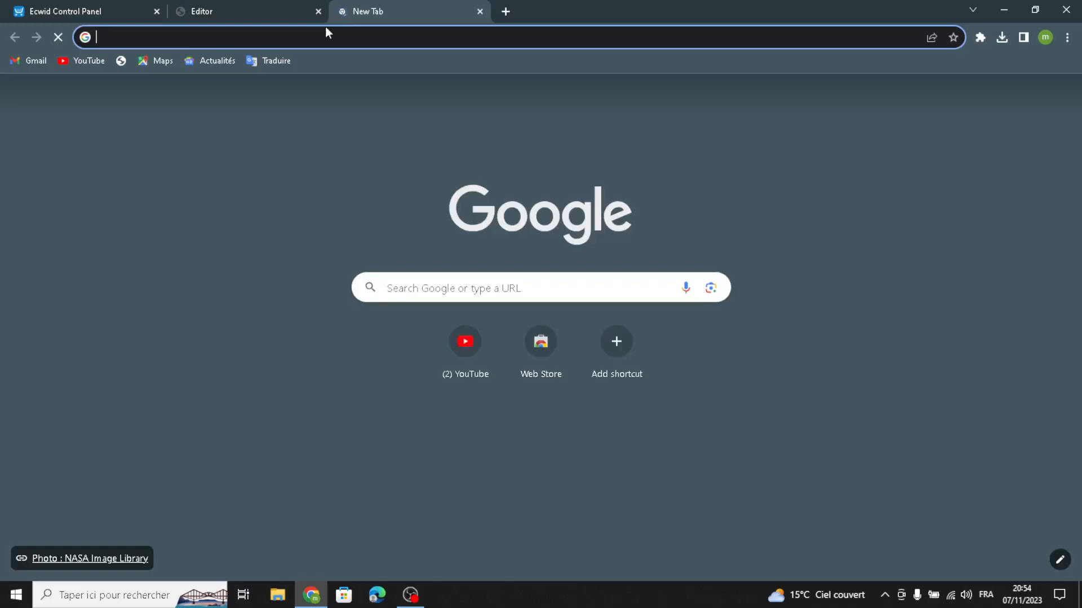
text(vin)
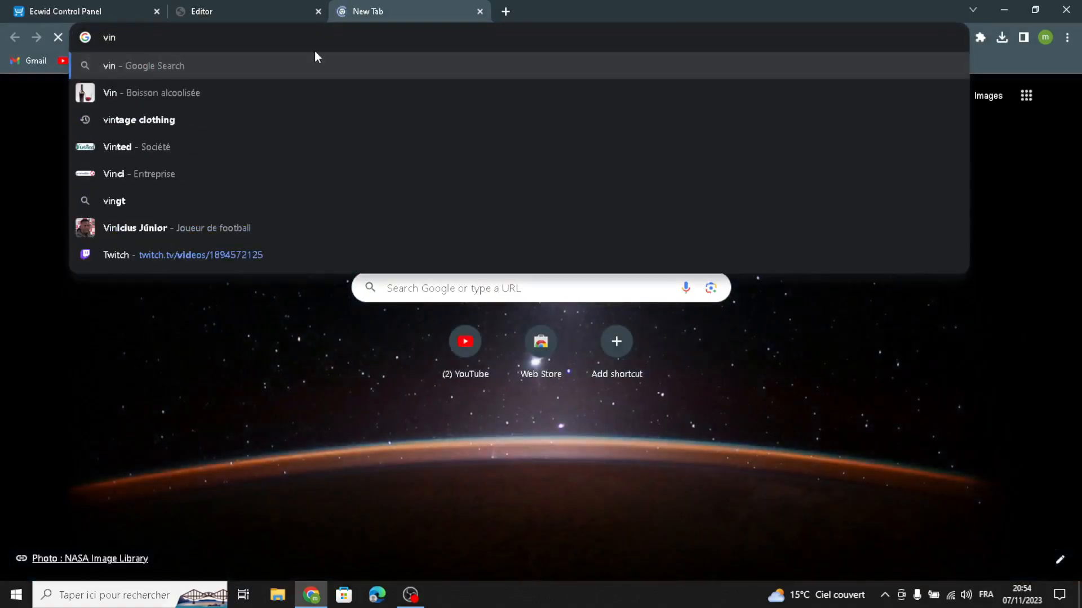
text(tage)
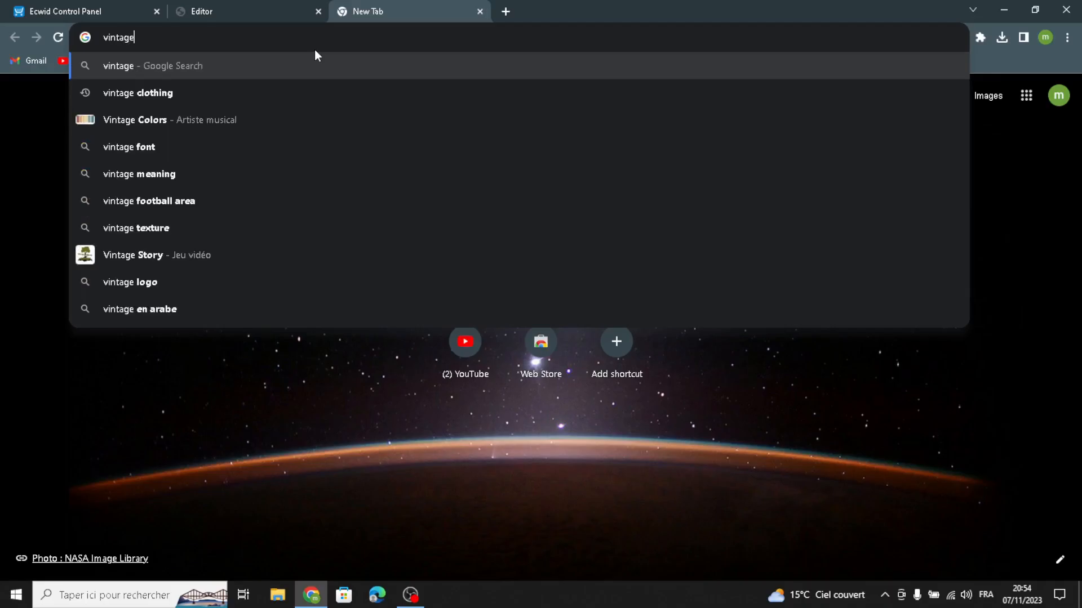
click(302, 92)
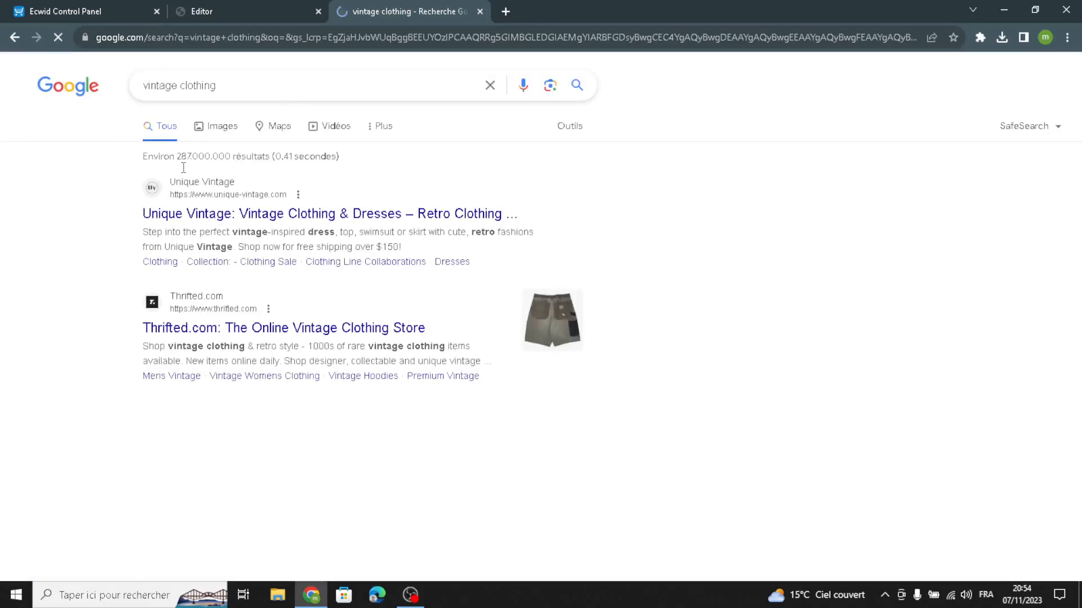
click(214, 131)
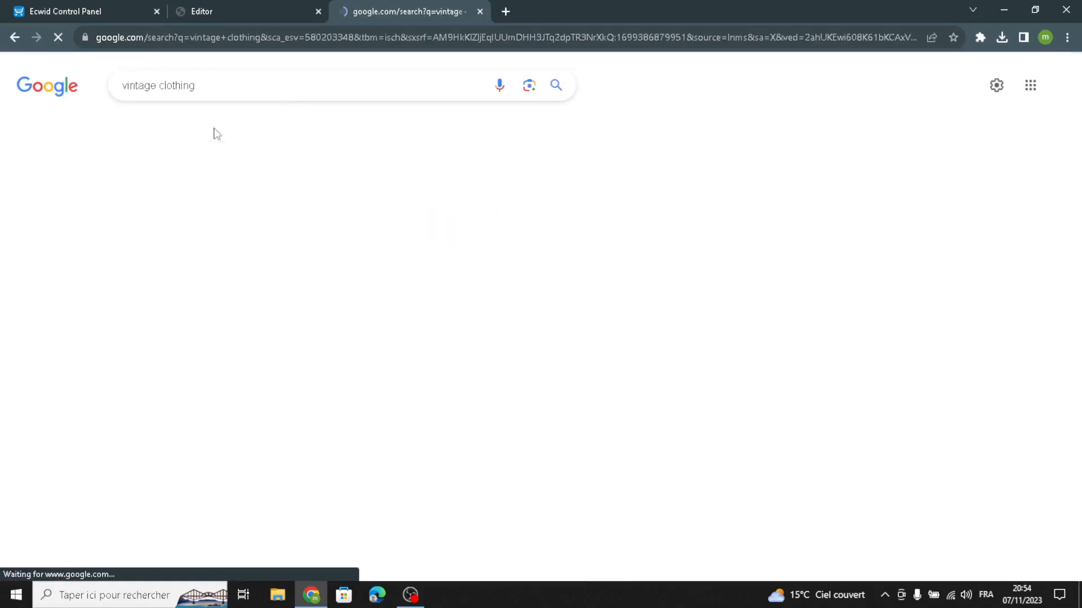
Save the Heddels photo of the vintage clothing shop to the downloads folder as a-general-guide-to-vintage-clothing.jpg.
scroll(499, 262, down, 10)
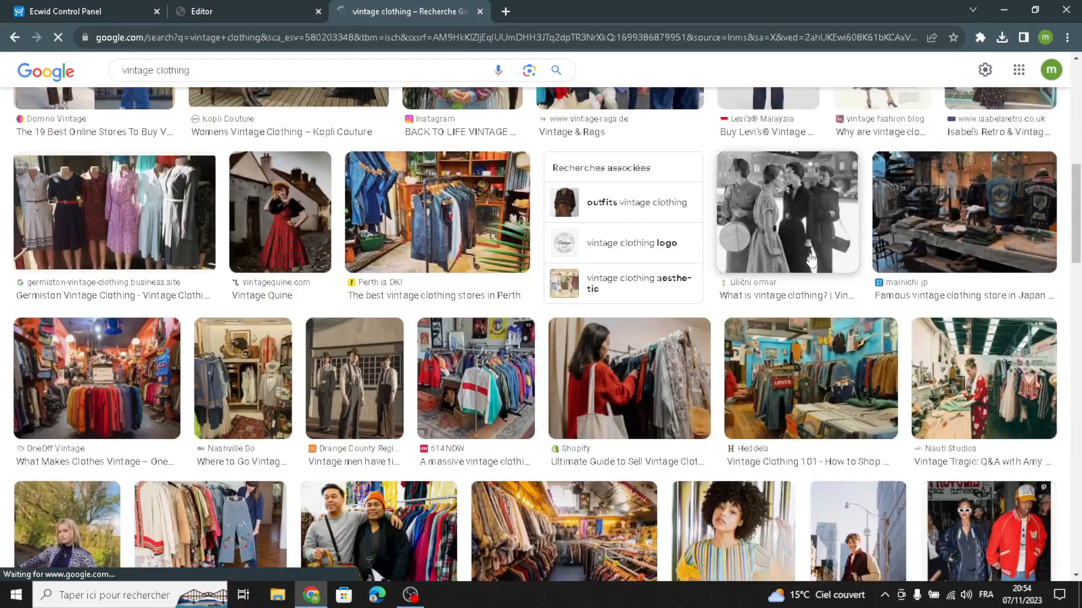
click(804, 270)
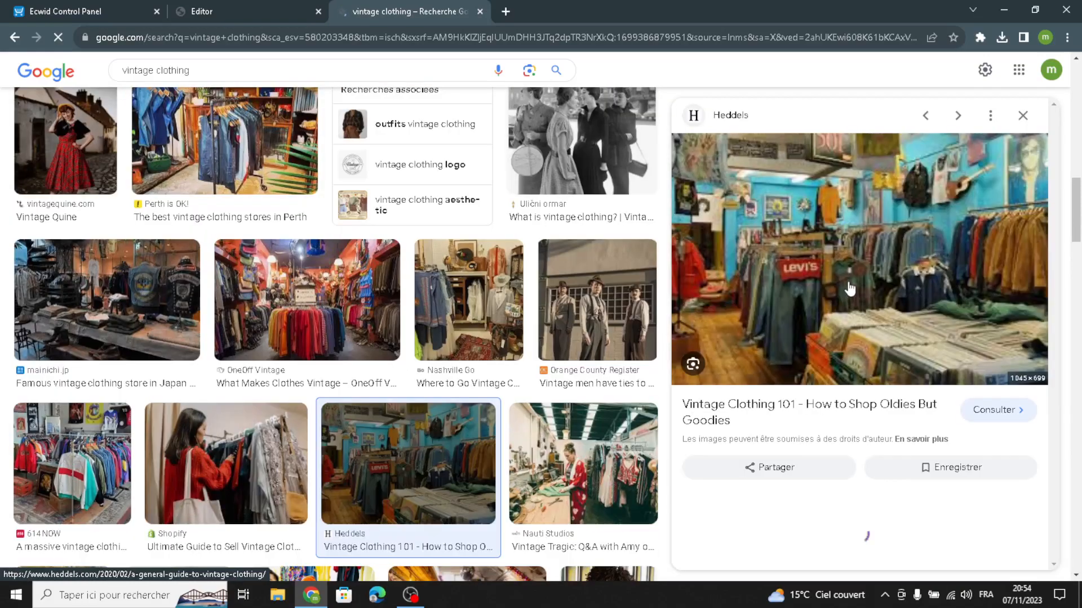
right_click(733, 232)
click(784, 357)
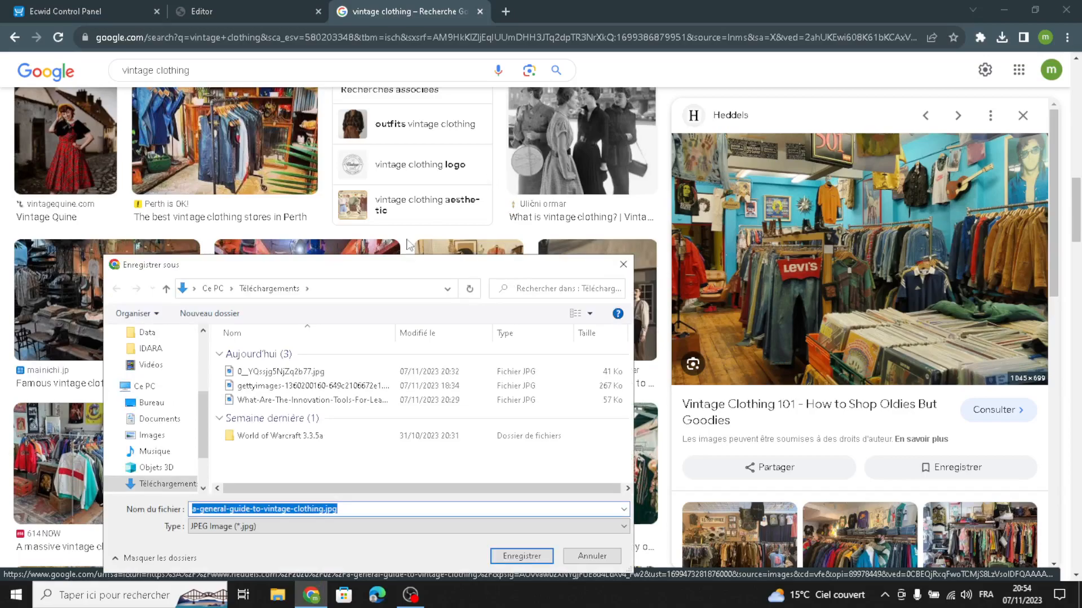
click(523, 556)
Return to the site editor and replace the cover image with a-general-guide-to-vintage-clothing.jpg.
click(204, 10)
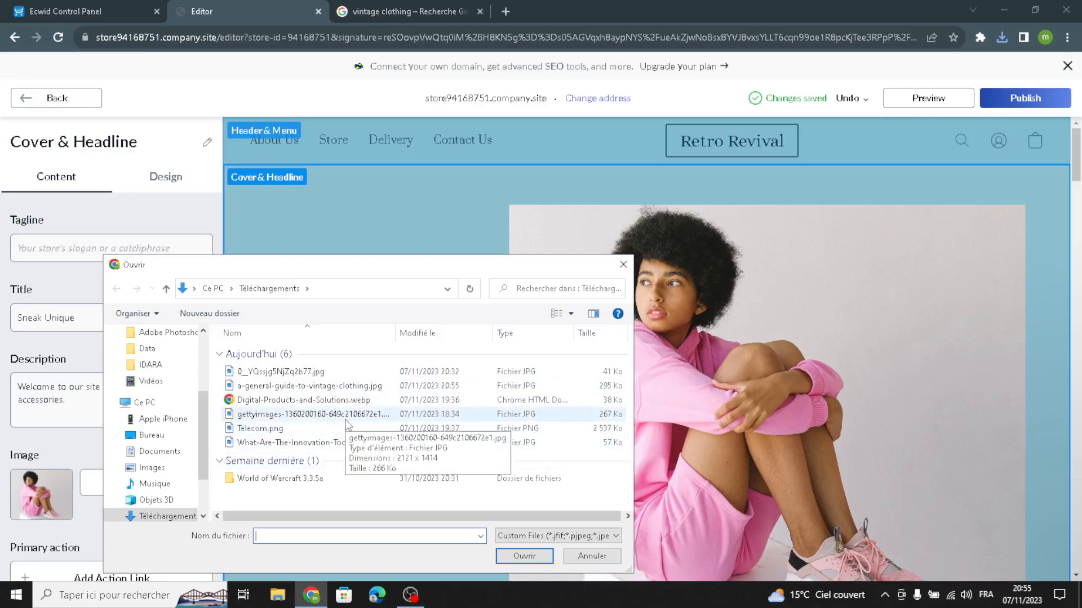
click(309, 386)
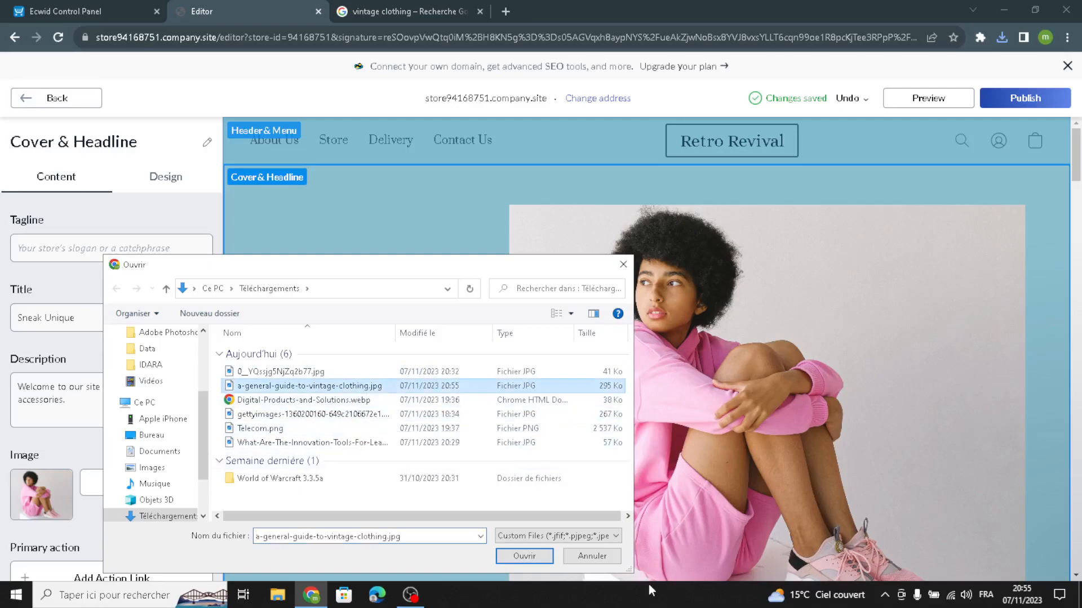
click(530, 549)
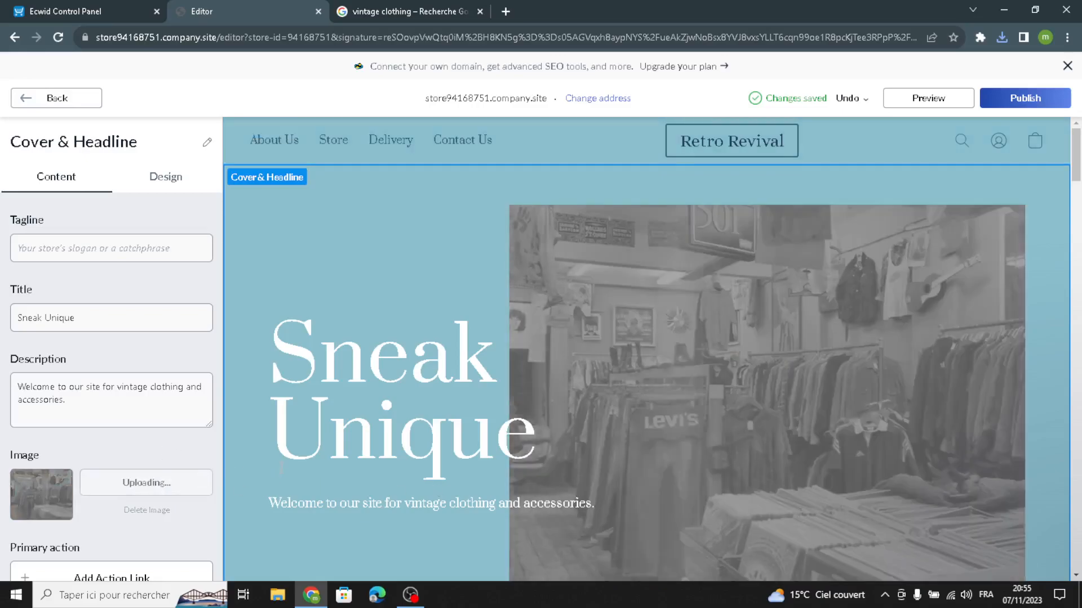
Switch the Cover & Headline section to the layout with left-aligned text over a full-width image.
scroll(138, 389, down, 3)
scroll(130, 281, up, 3)
click(148, 179)
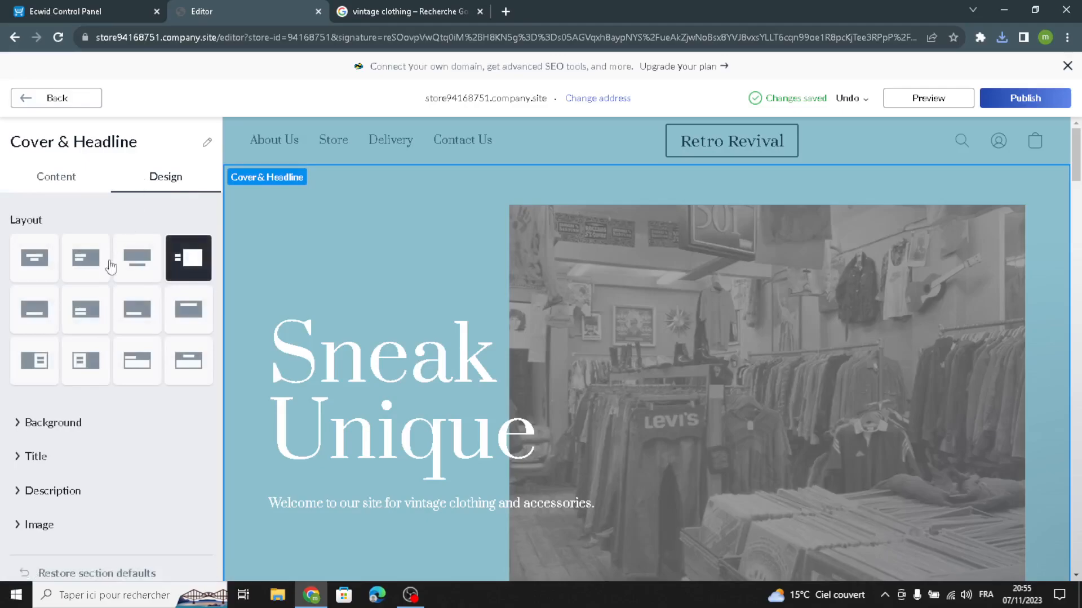
click(47, 260)
click(99, 263)
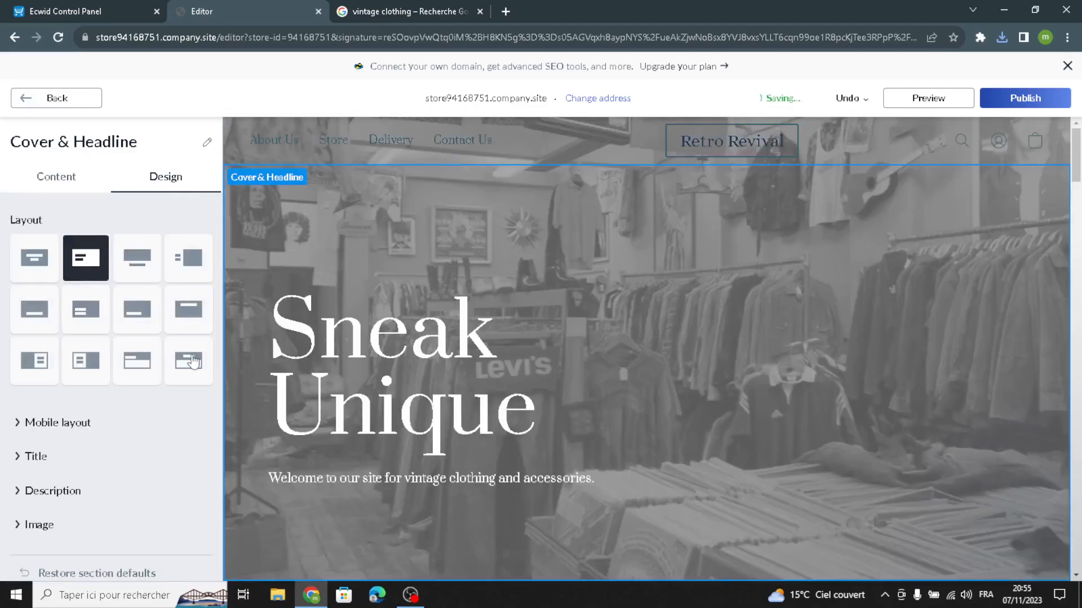
Check the cover's mobile layout and change the cover title's font to Alice.
click(36, 423)
scroll(67, 481, down, 2)
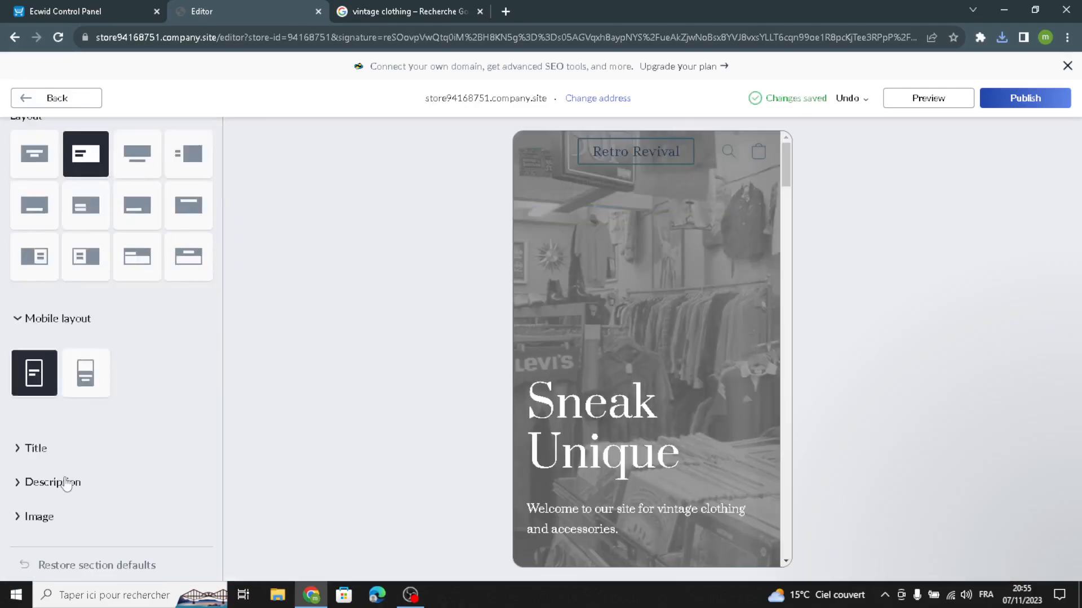
click(33, 447)
scroll(44, 473, down, 2)
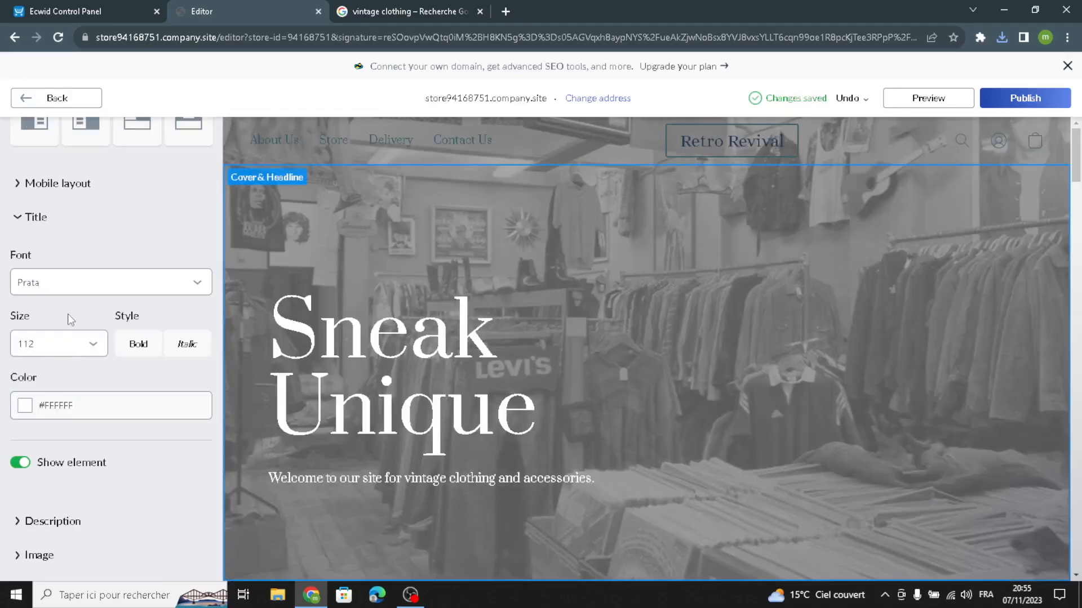
click(73, 284)
scroll(26, 451, up, 10)
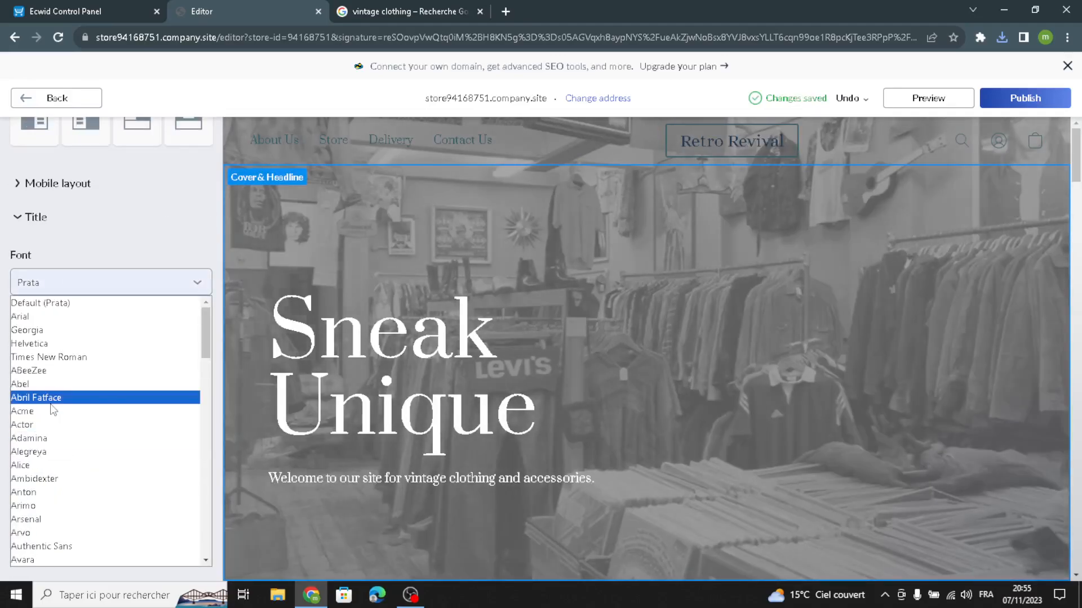
click(39, 464)
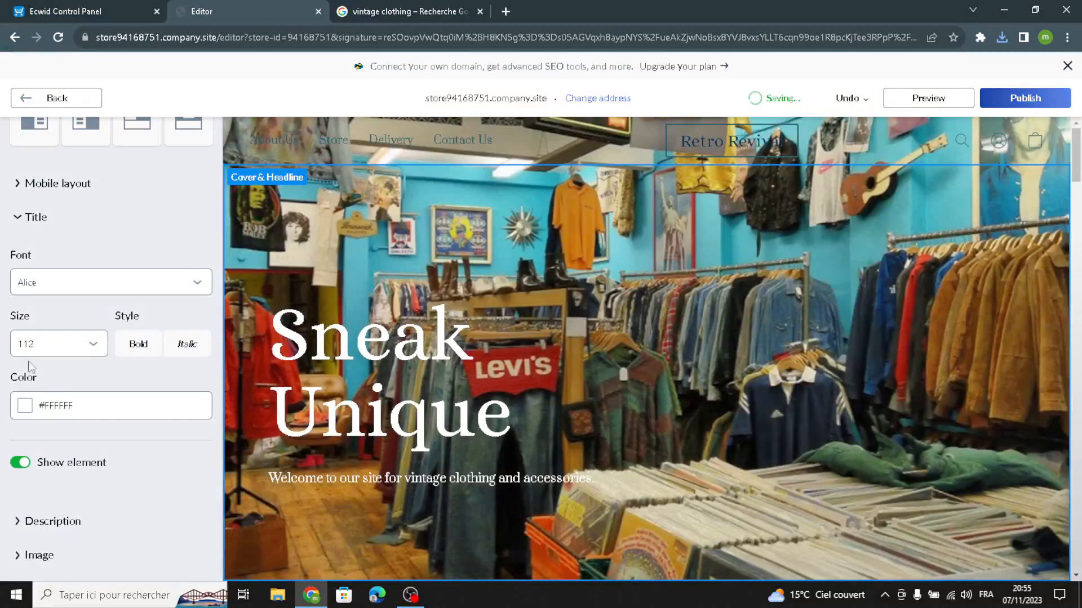
Set the cover description's text size to 36.
click(53, 521)
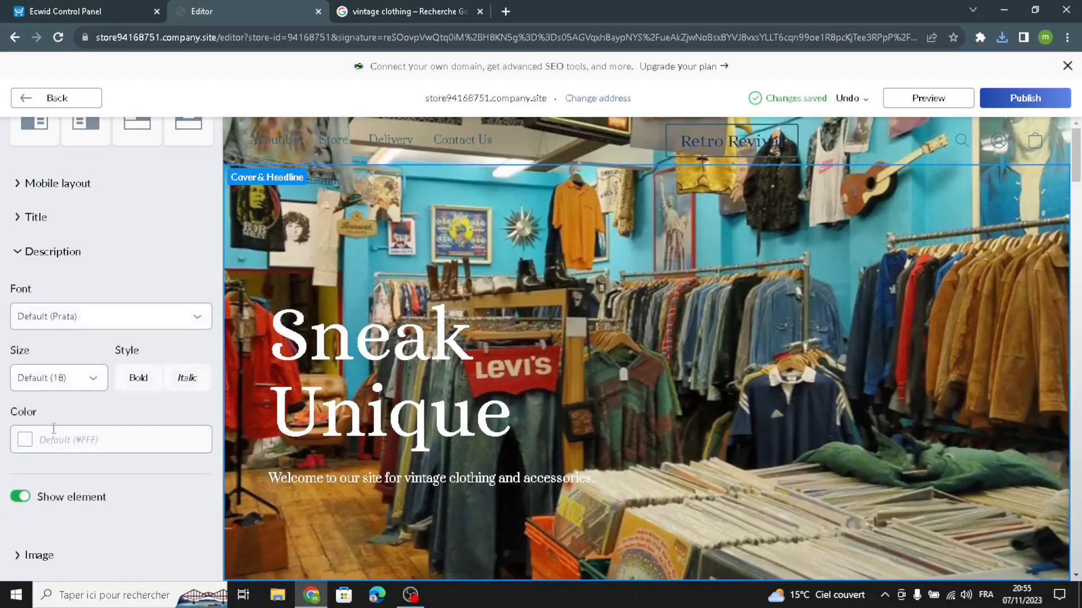
click(58, 378)
click(49, 277)
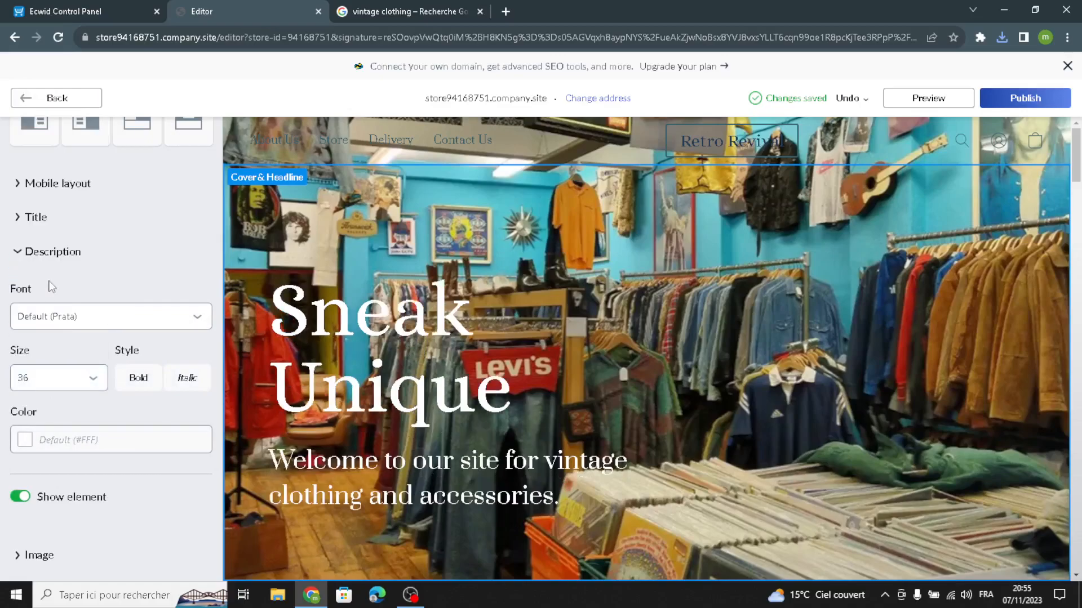
Open the About Us section and examine its title, subtitle and description fields.
scroll(3, 385, up, 5)
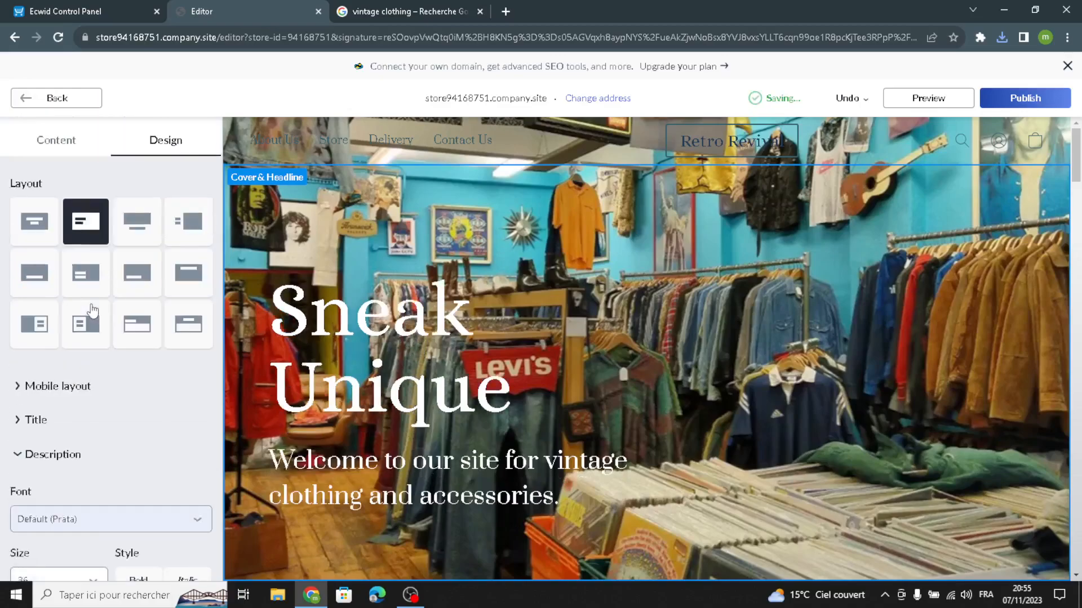
click(79, 105)
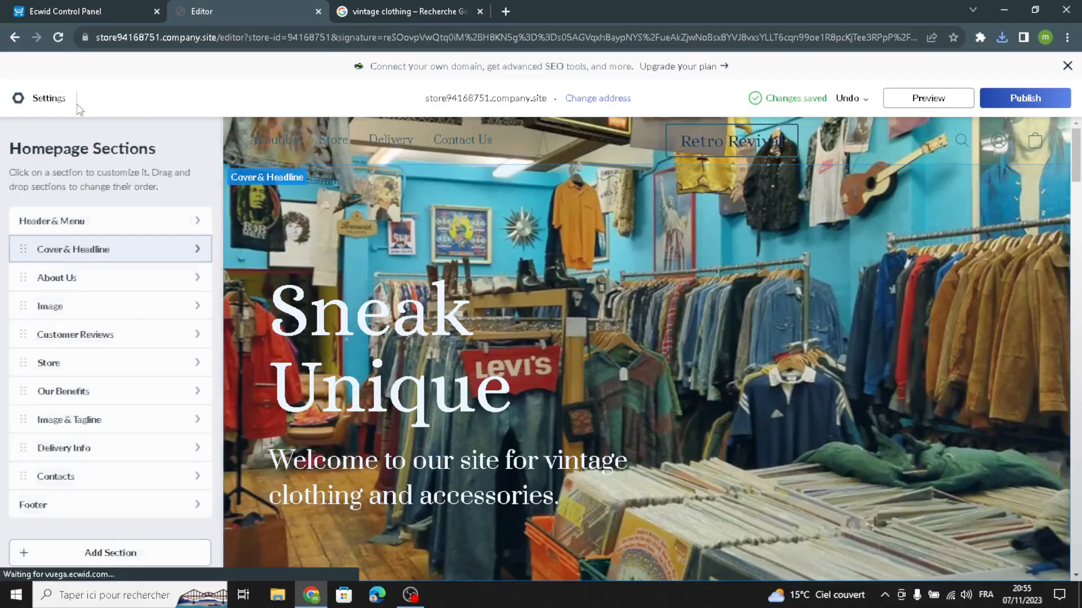
click(77, 279)
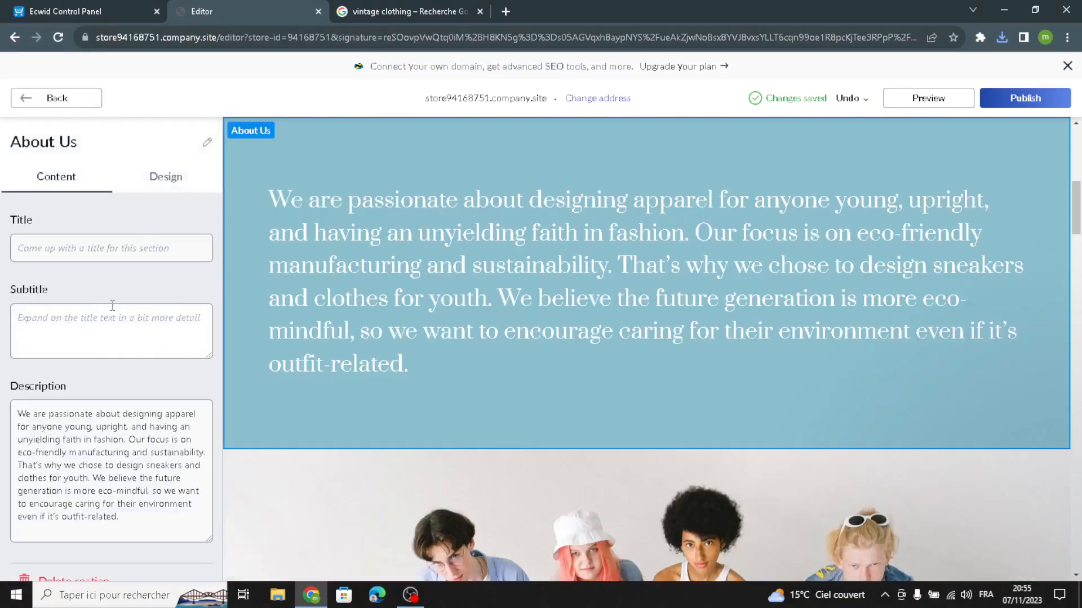
click(121, 245)
key(Tab)
click(109, 243)
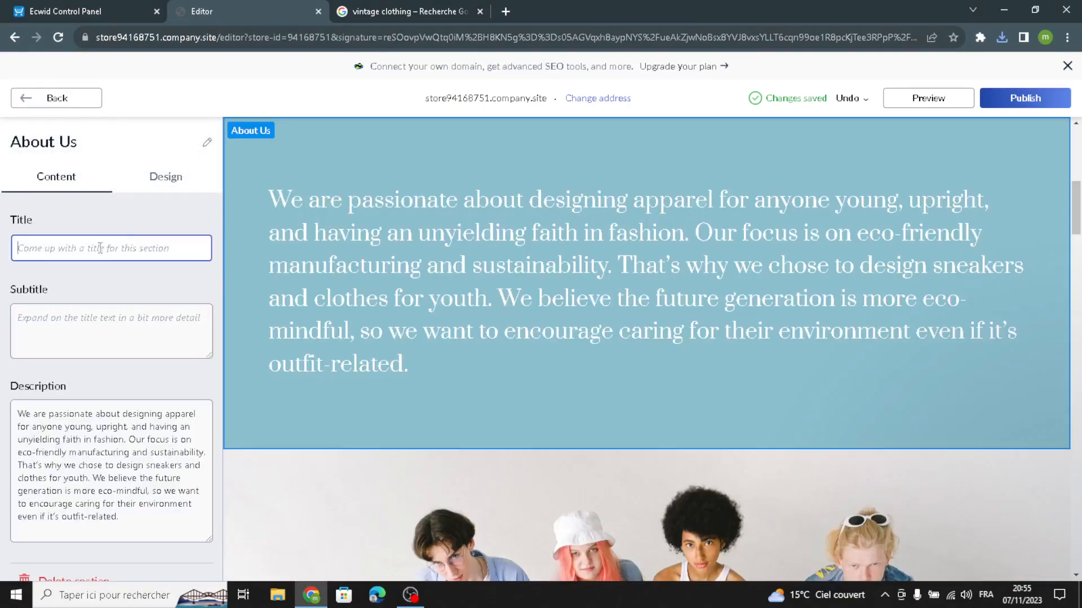
click(80, 321)
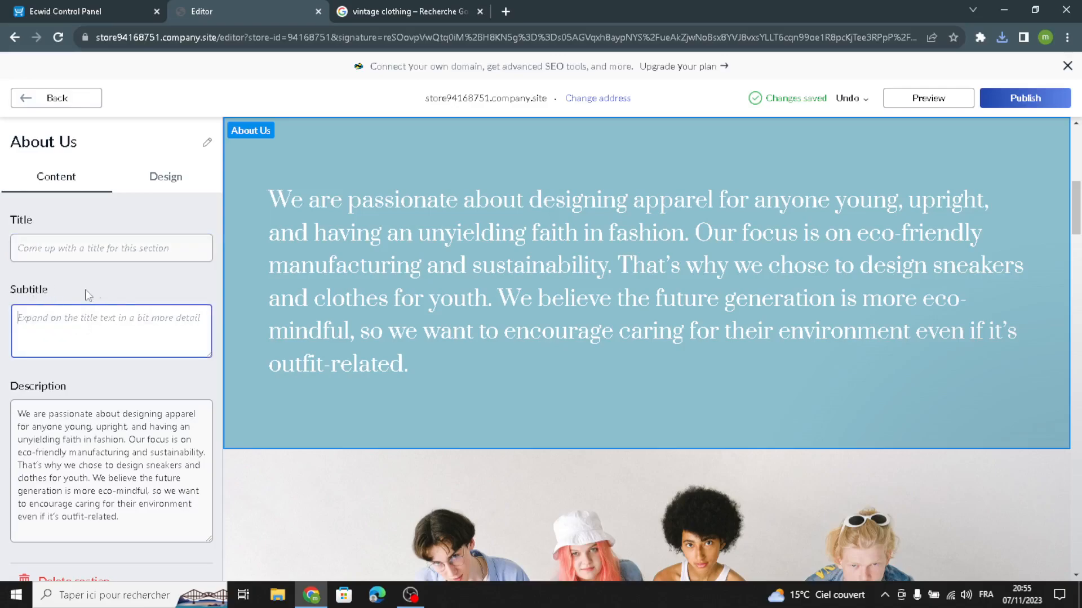
drag(123, 533, 57, 341)
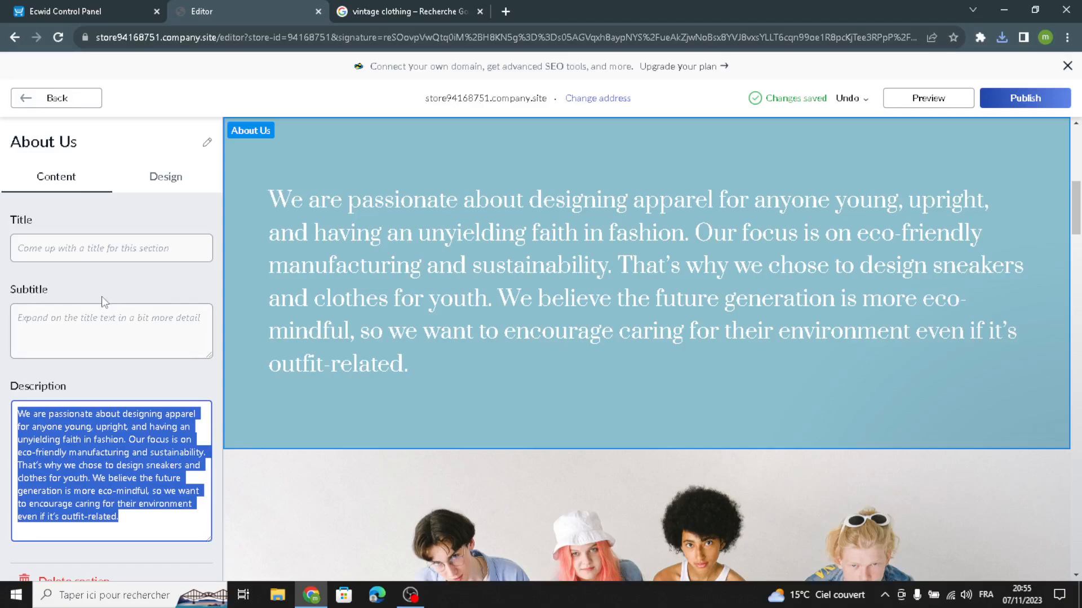
Try other layouts for the About Us section, return to the original layout and open its background settings.
click(136, 175)
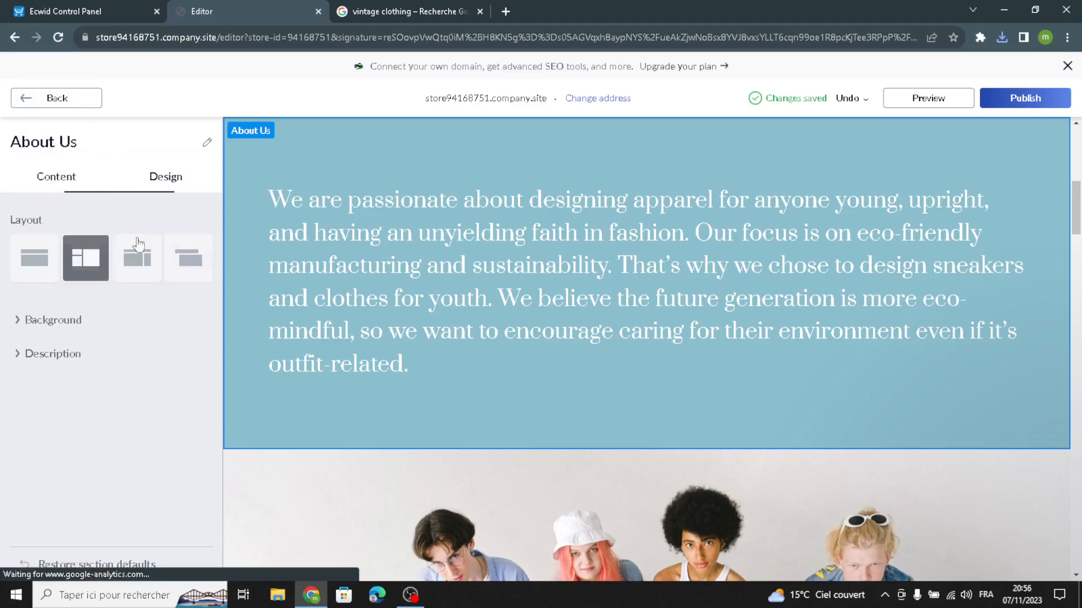
click(137, 258)
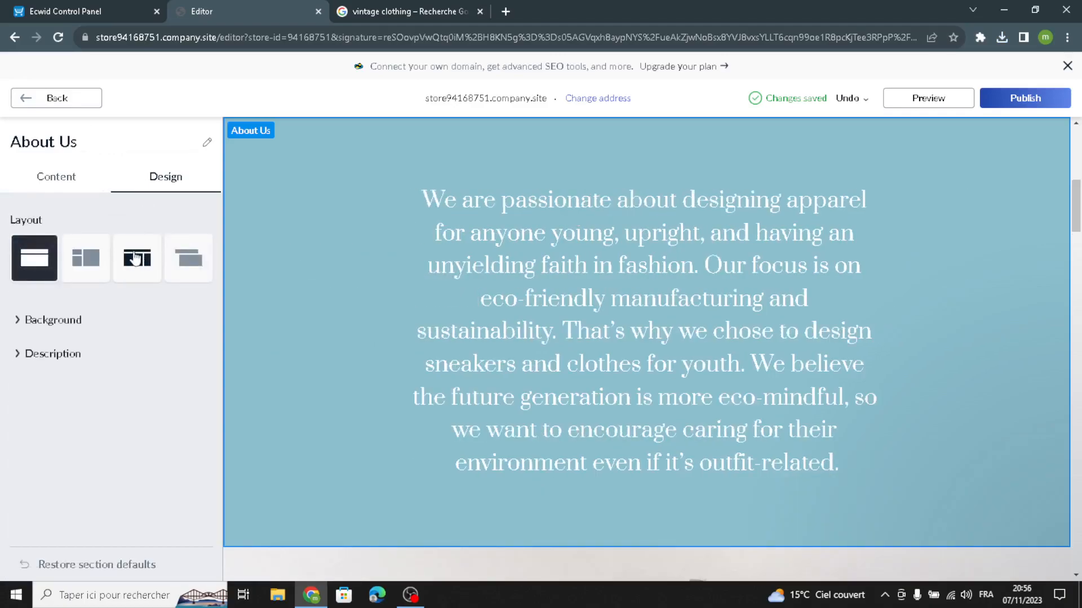
click(138, 259)
click(85, 259)
click(62, 320)
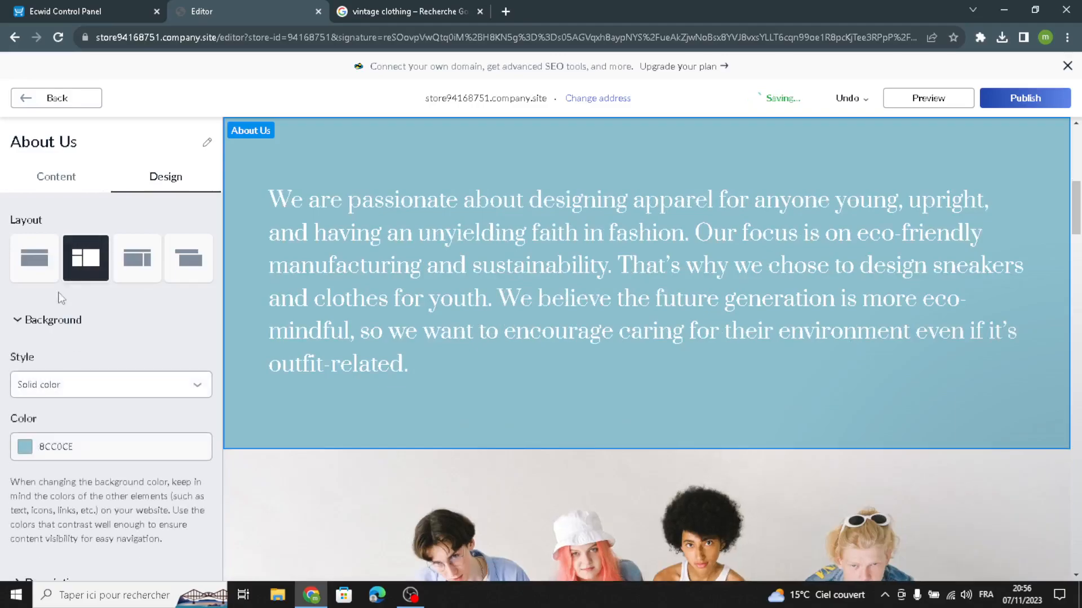
Open the homepage's Image section and examine its tagline, title and description fields.
click(87, 98)
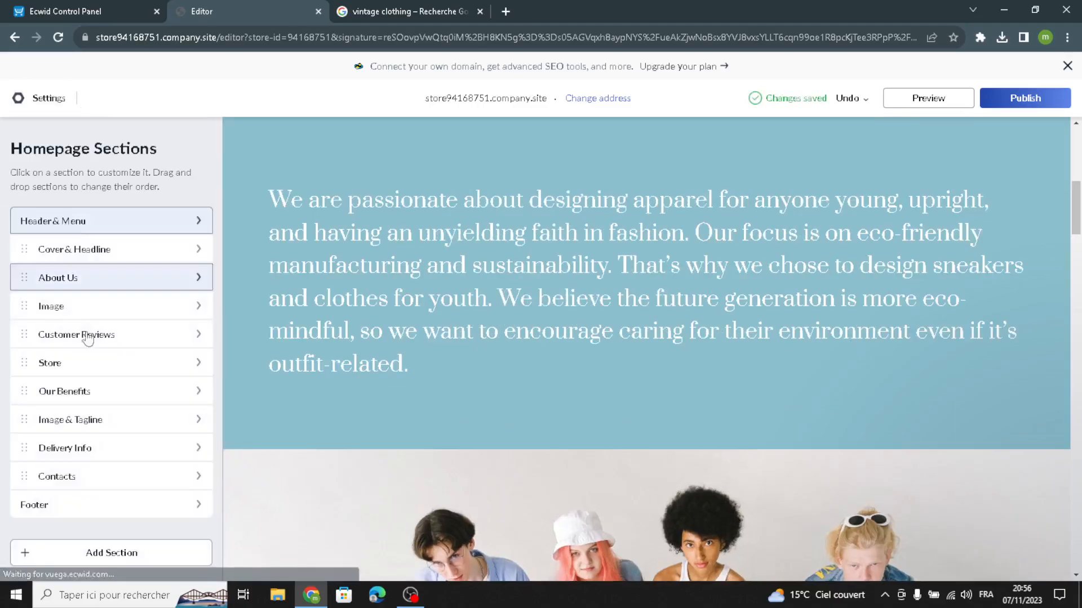
click(131, 320)
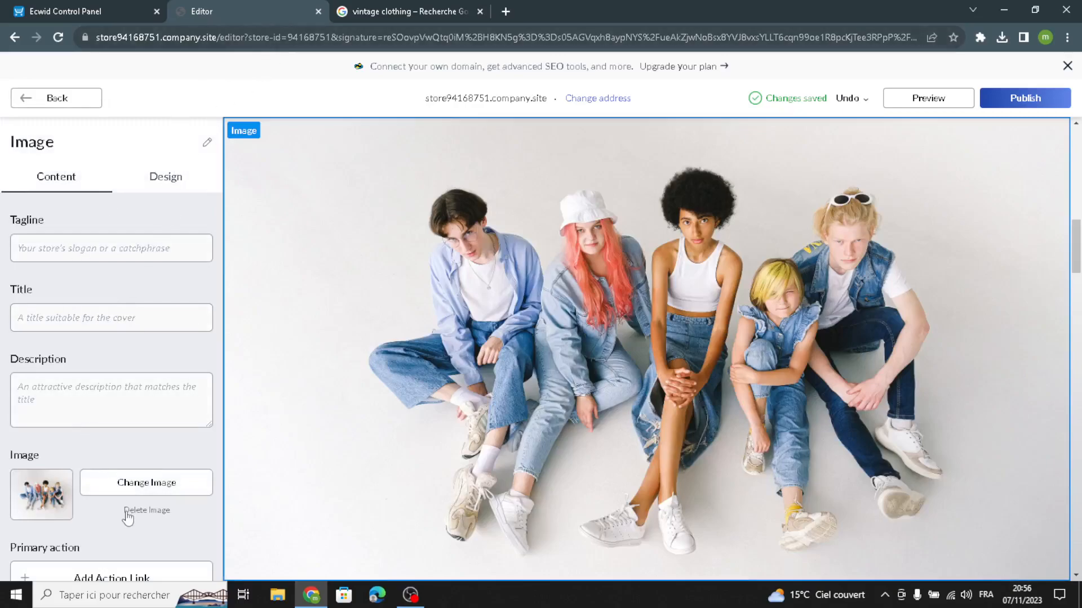
click(145, 257)
click(98, 322)
click(90, 389)
Switch to the Google Images results and save the mainichi.jp photo of a vintage clothing store in Japan as 8.jpg.
click(349, 12)
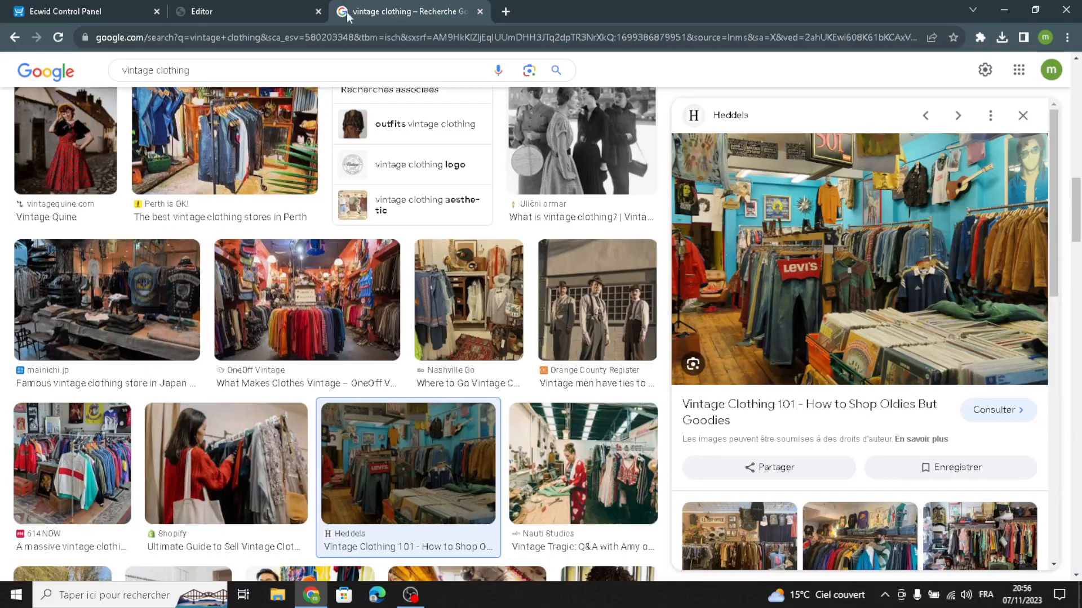
scroll(87, 333, up, 2)
click(86, 333)
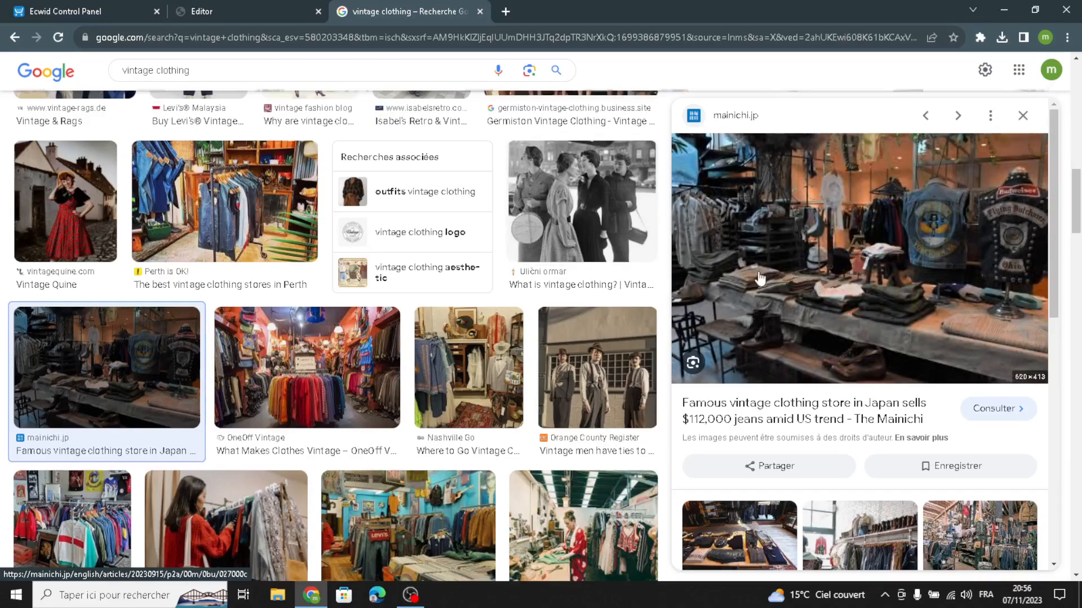
right_click(861, 244)
click(907, 378)
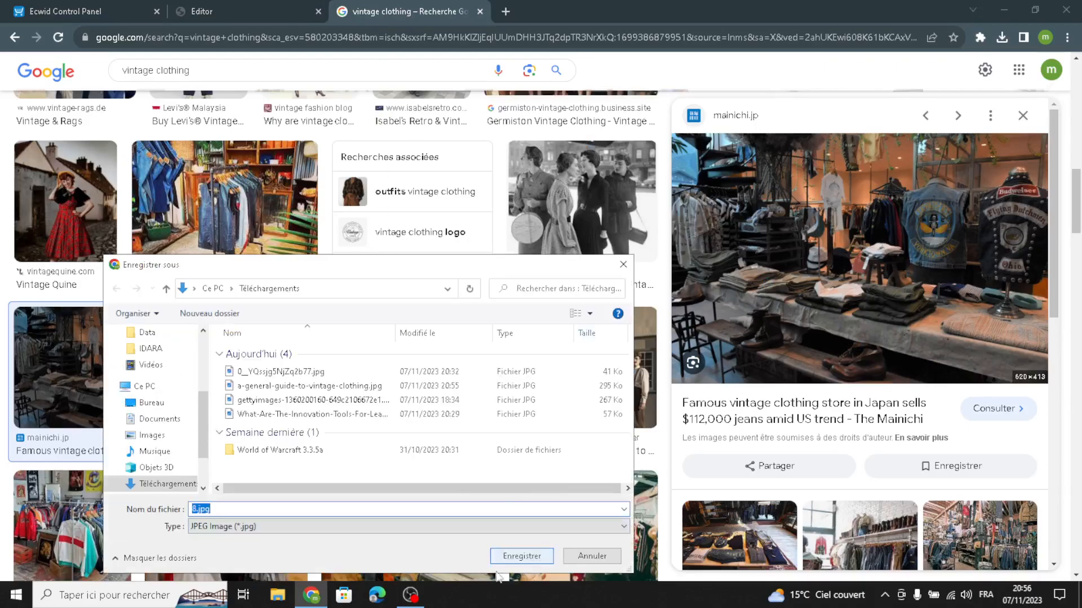
click(516, 556)
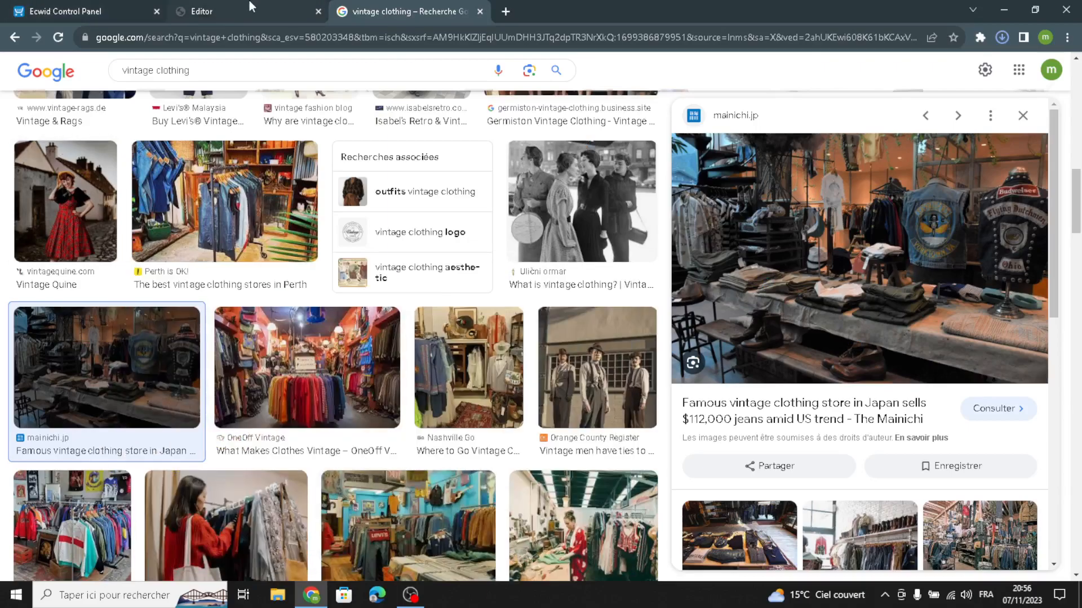
Return to the site editor and replace the Image section's picture with 8.jpg.
click(249, 7)
click(97, 491)
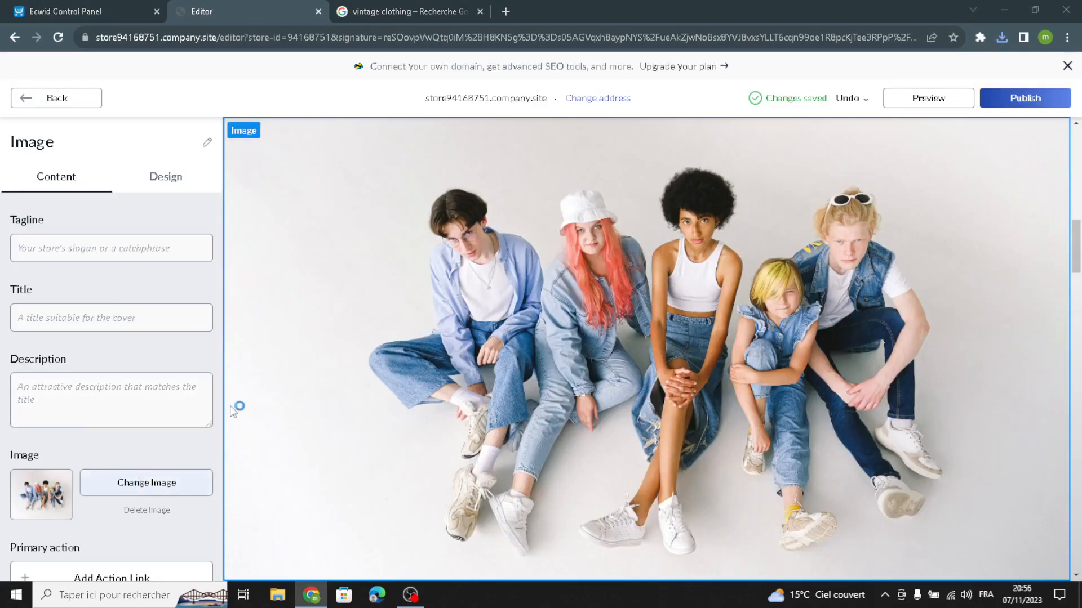
click(248, 386)
click(524, 556)
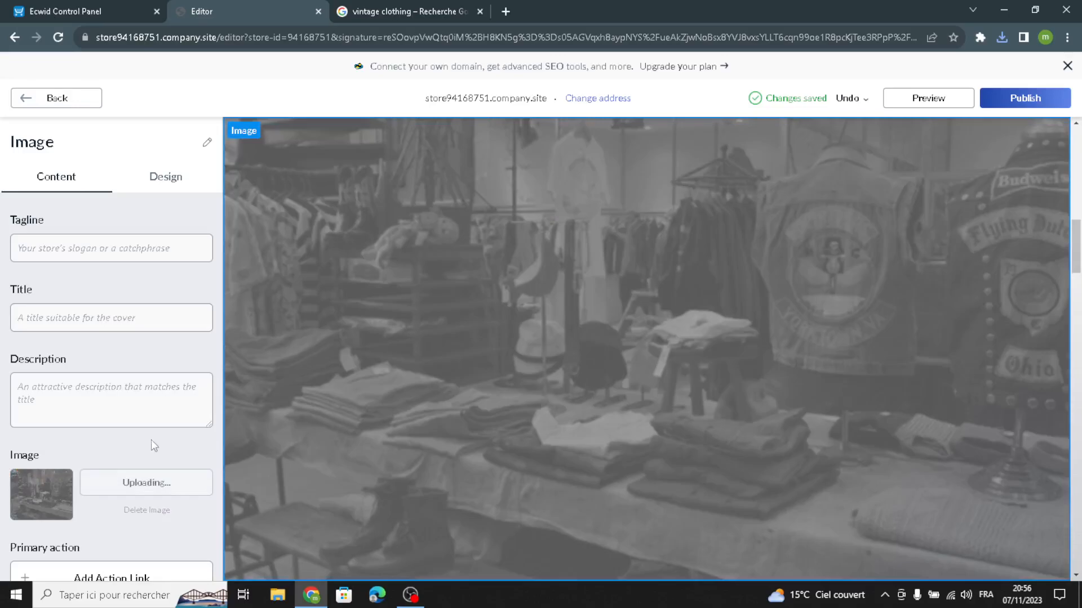
Switch the Image section to the layout with a narrow text column on the left and the picture on the right.
scroll(151, 432, down, 3)
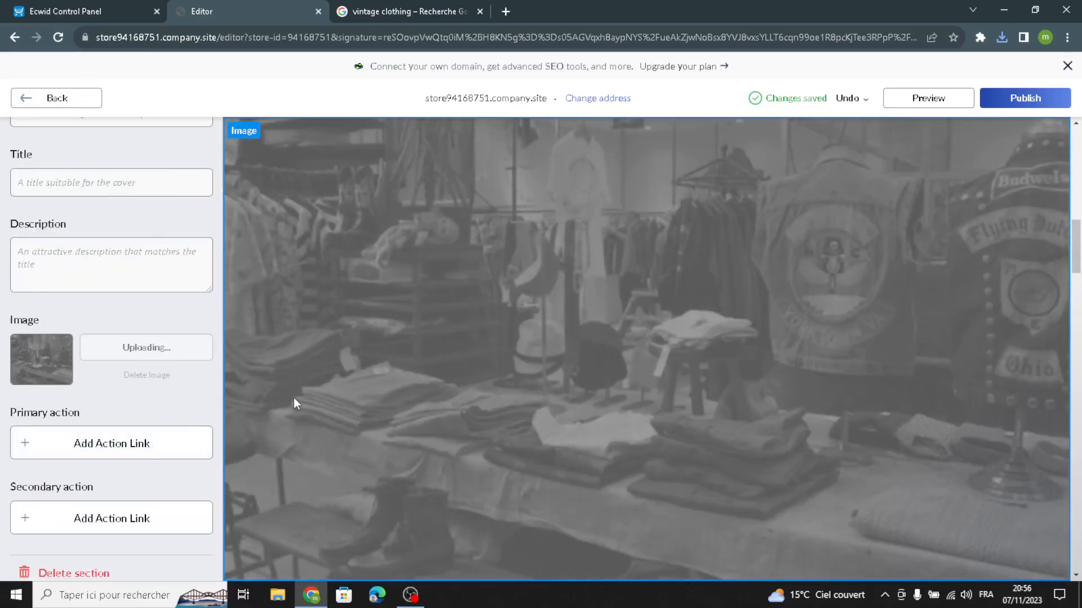
scroll(196, 213, up, 3)
click(165, 176)
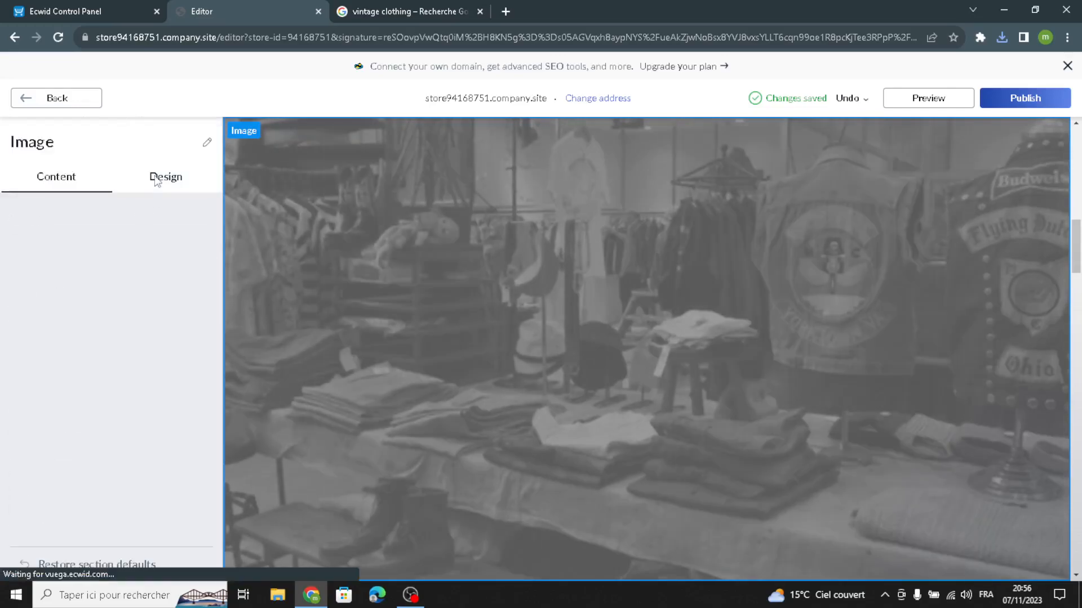
click(137, 258)
click(187, 254)
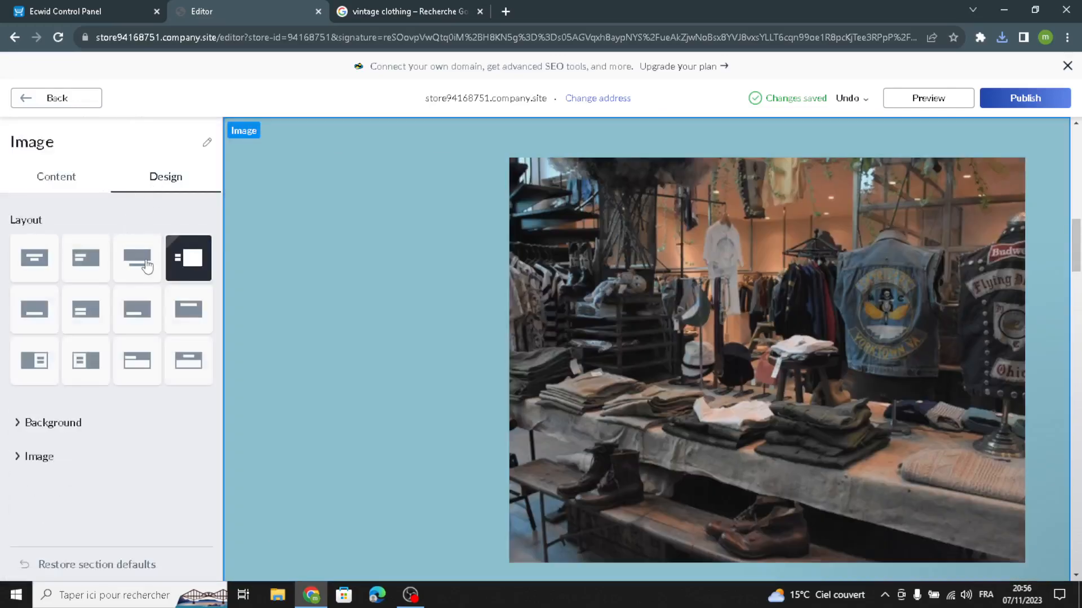
Set the Image section's solid background color to the grey-blue preset #9AAAB8.
click(35, 424)
click(19, 551)
click(91, 304)
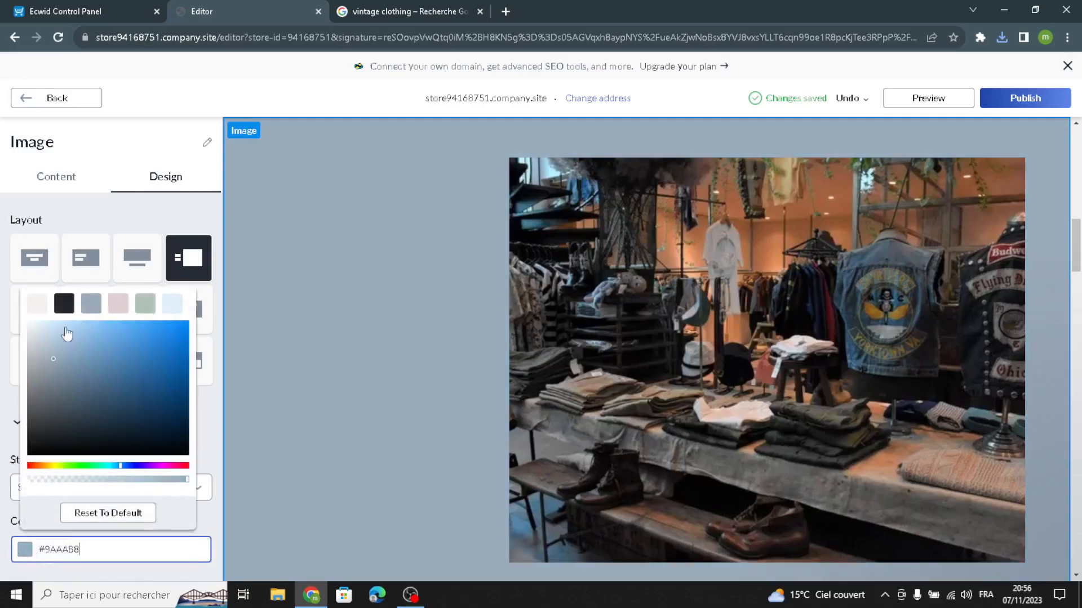
click(6, 287)
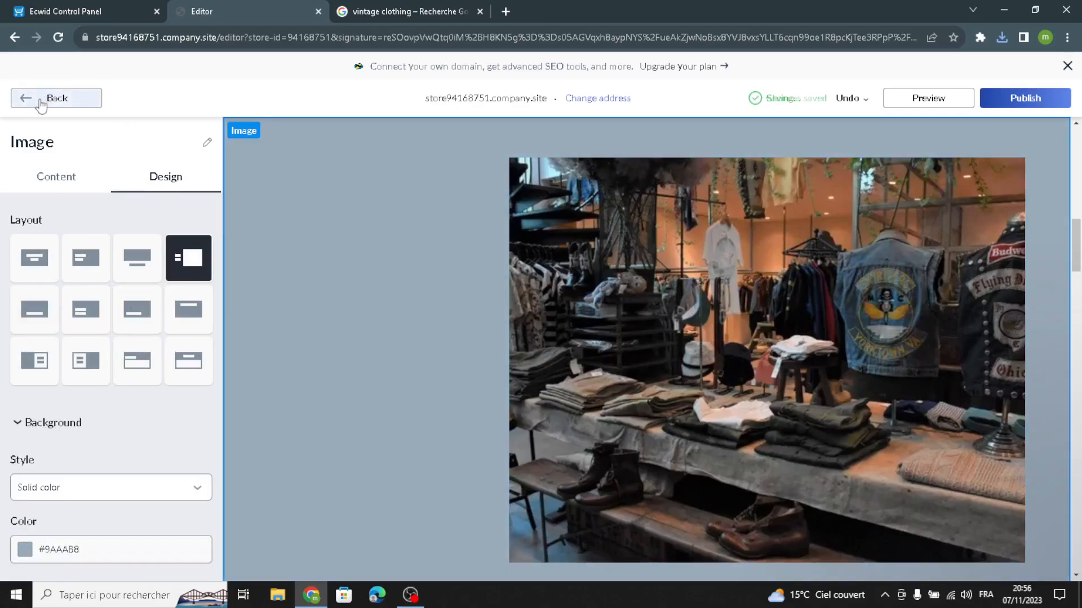
Add a new review to the Customer Reviews section, keeping its placeholder text and author.
click(39, 100)
click(52, 336)
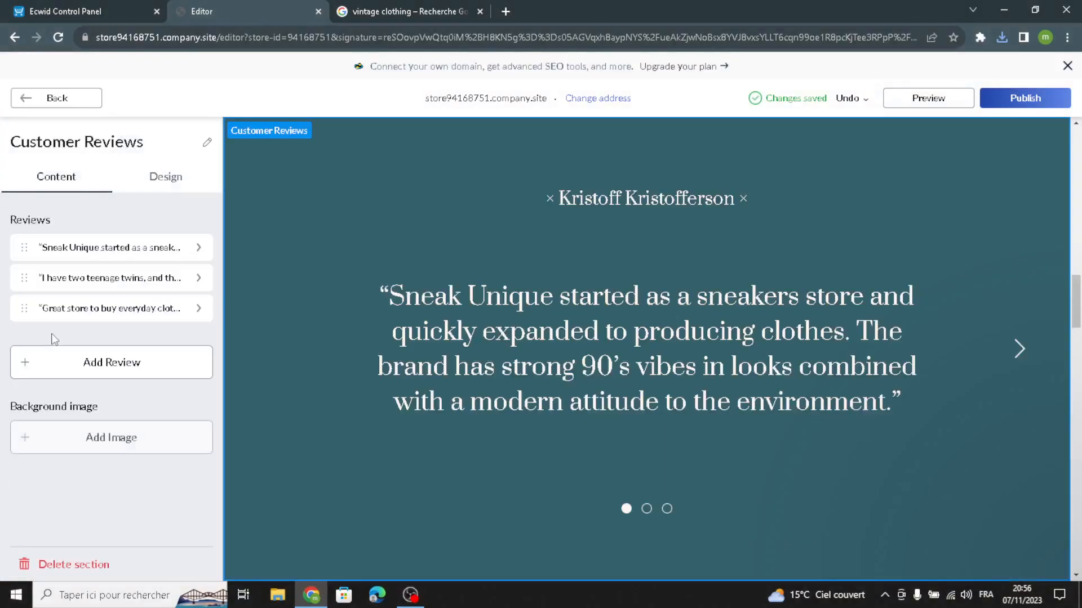
click(107, 362)
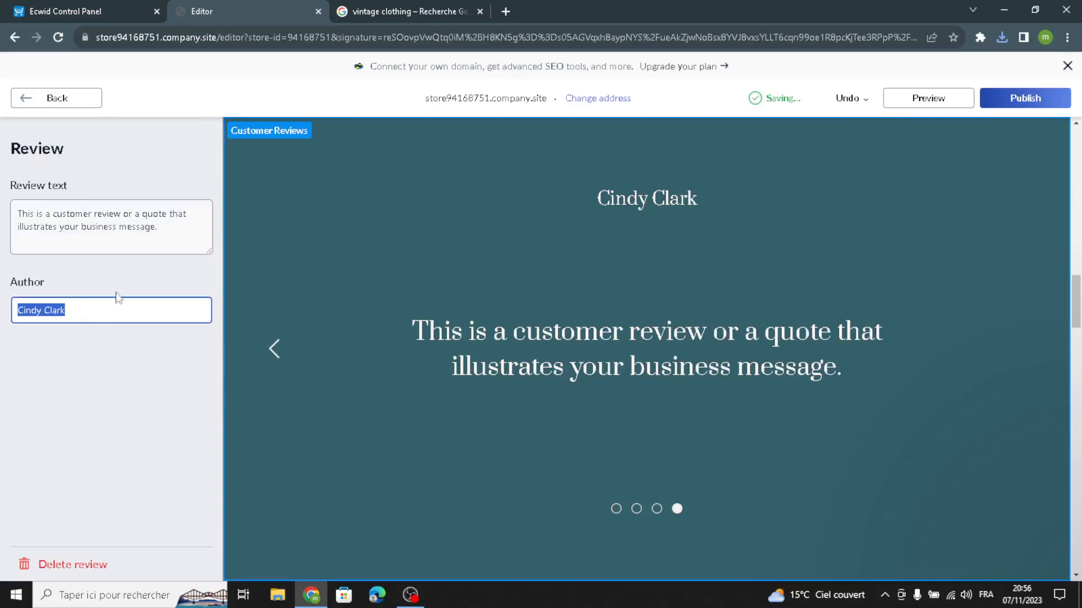
drag(176, 233, 2, 188)
click(51, 102)
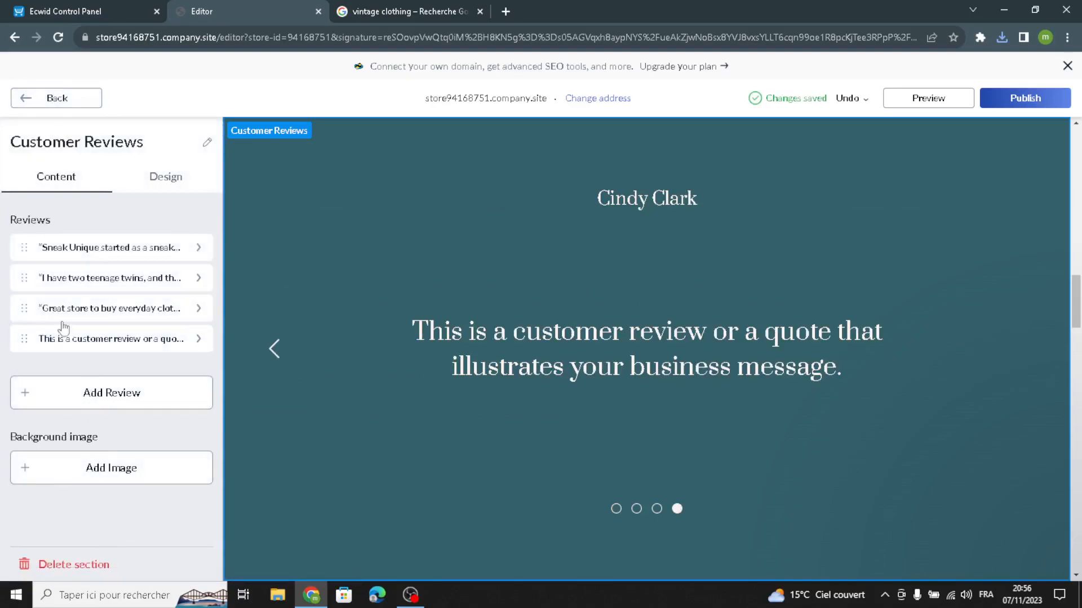
Switch the Customer Reviews section to the layout with the review text on the left and a photo on the right.
click(162, 179)
click(89, 274)
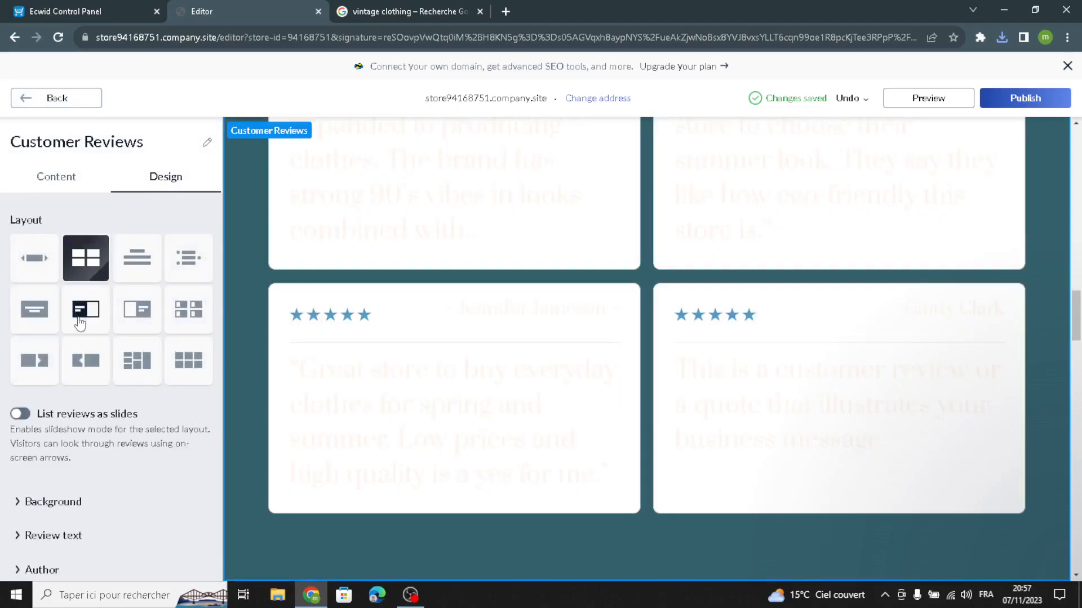
click(80, 319)
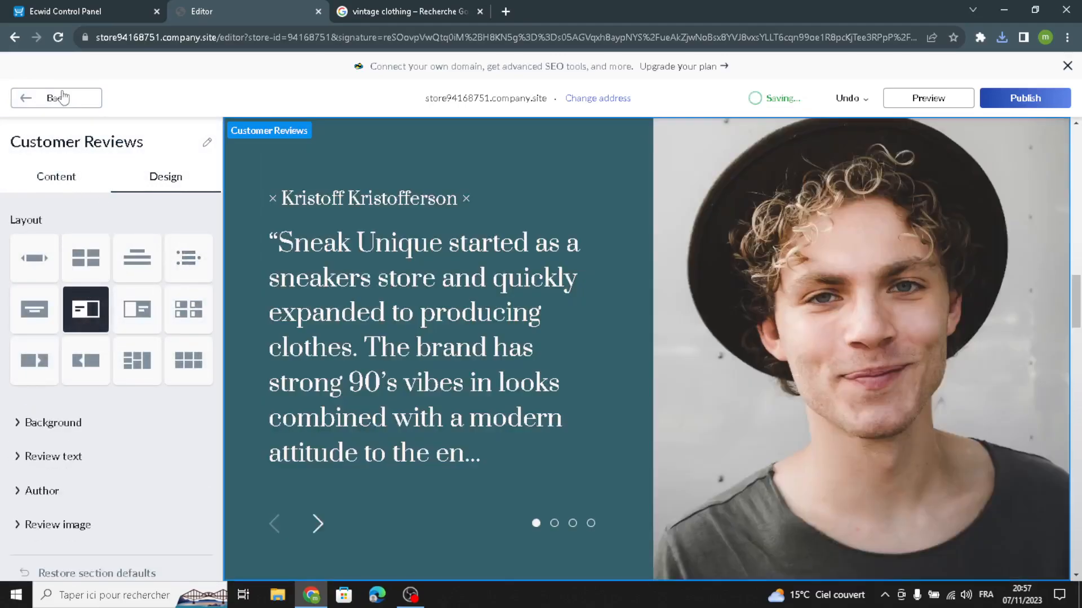
View the Store section's settings, then switch to the Ecwid Control Panel and start a new product in the catalog.
click(59, 97)
click(56, 365)
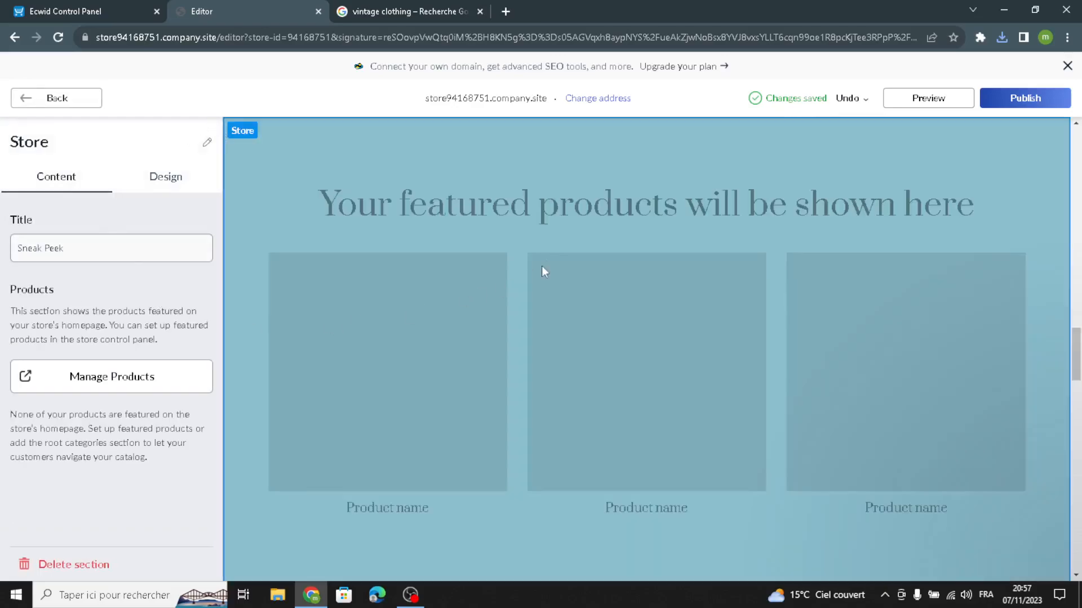
click(102, 8)
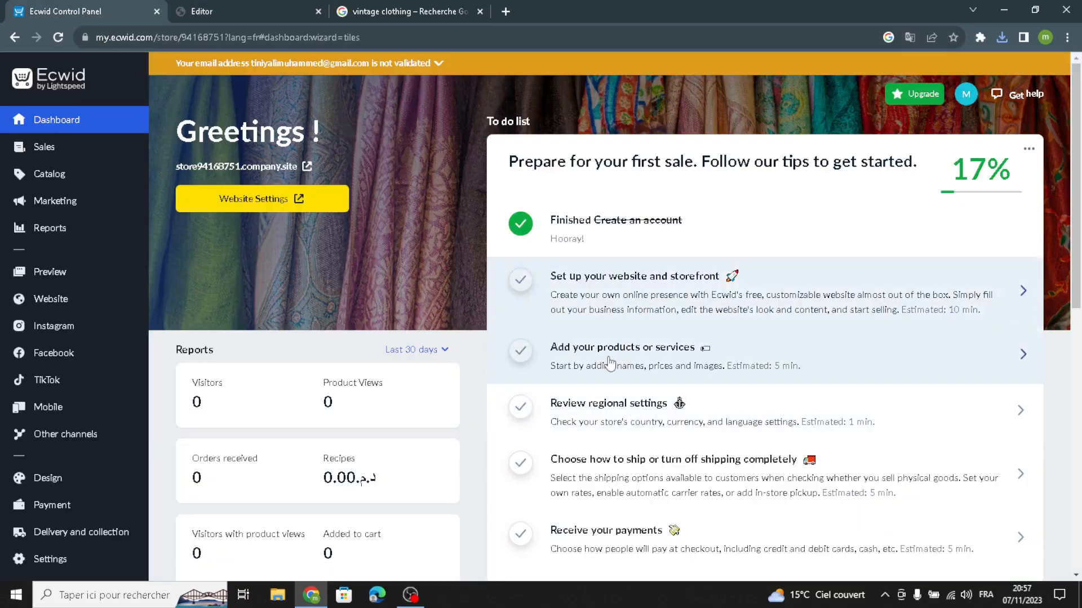
click(561, 359)
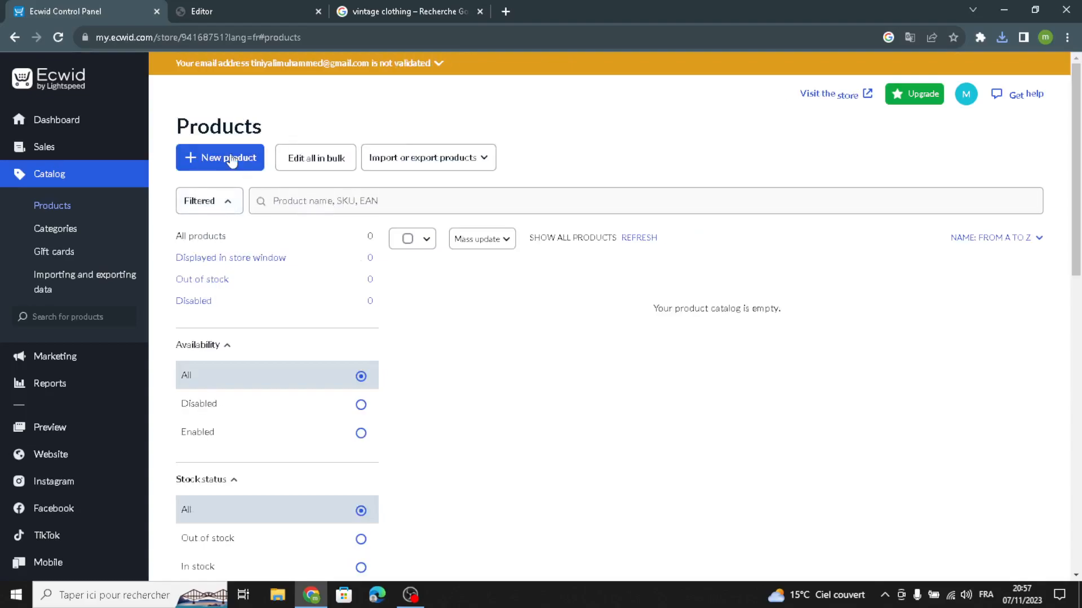
click(231, 160)
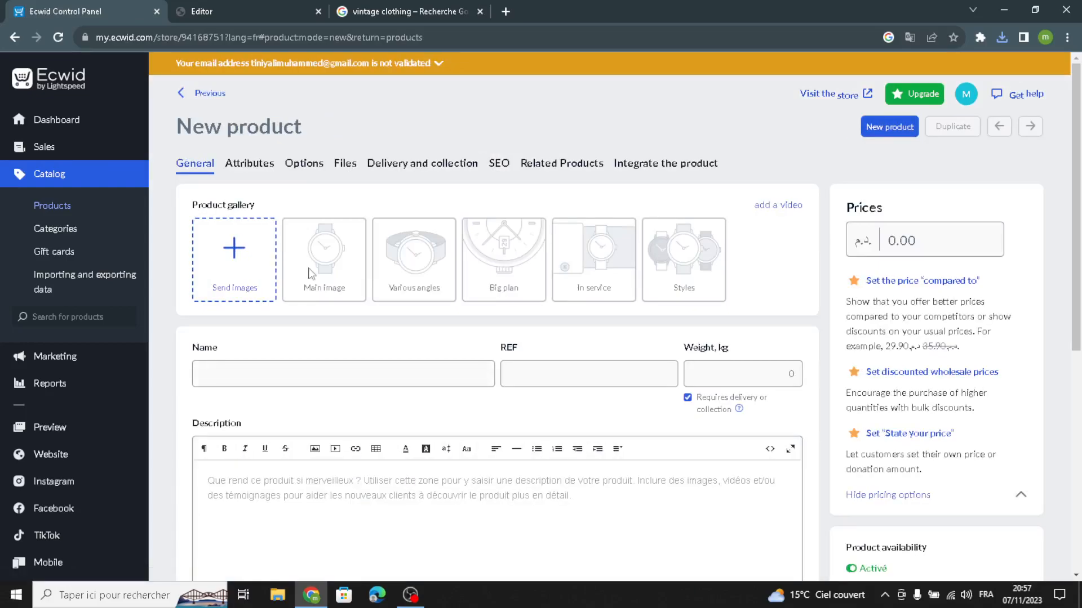
Examine the new product form, including its price, gallery, name and description fields.
click(919, 247)
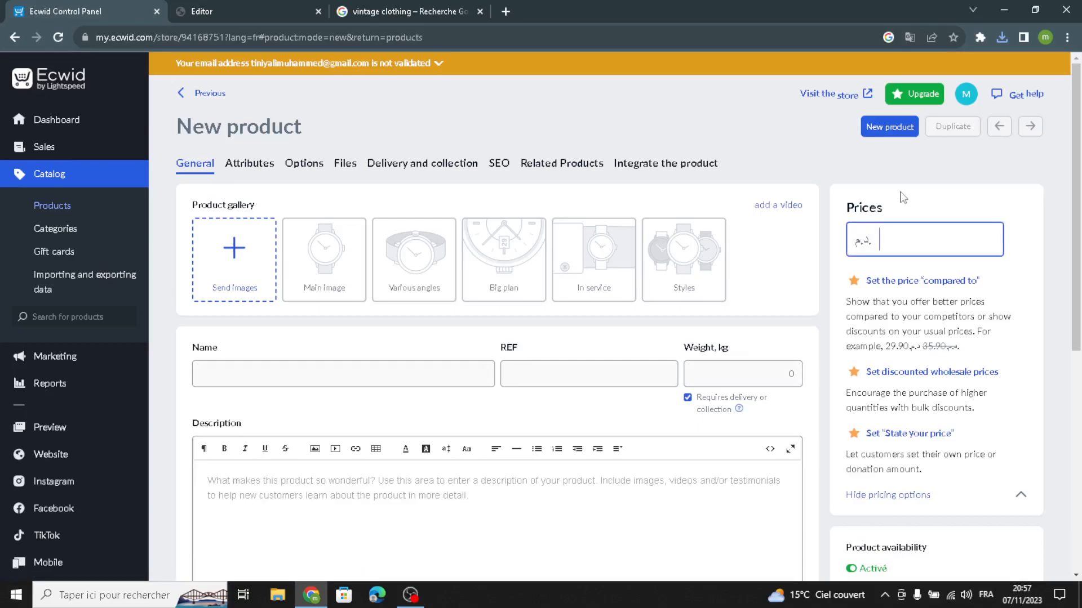
click(355, 476)
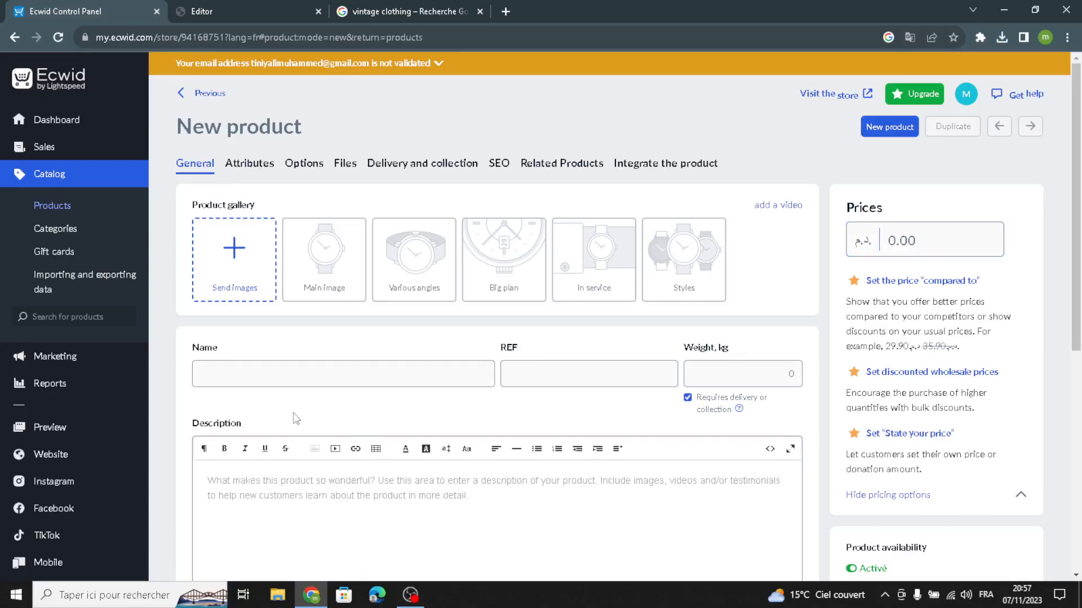
scroll(362, 471, down, 1)
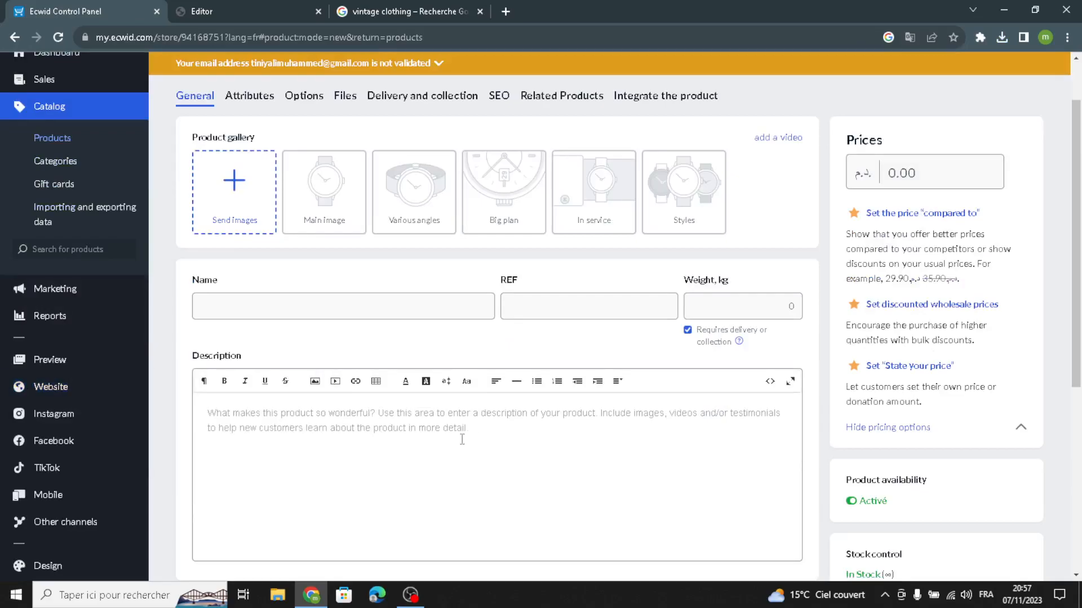
scroll(540, 343, up, 1)
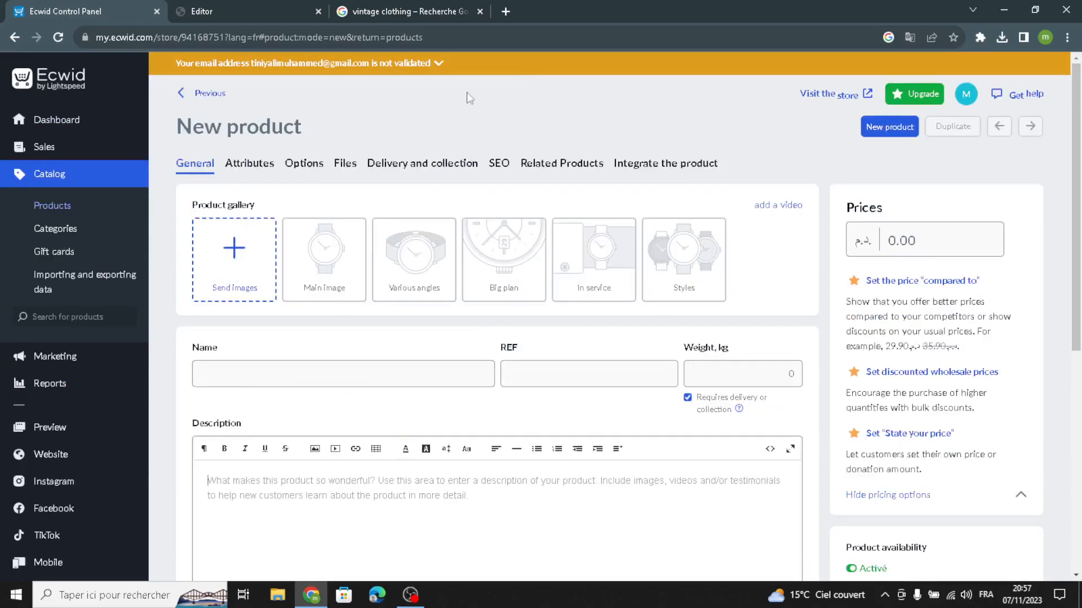
Switch back to the site editor and examine the Store section's design settings for background, title, product name, product image and product price.
click(205, 10)
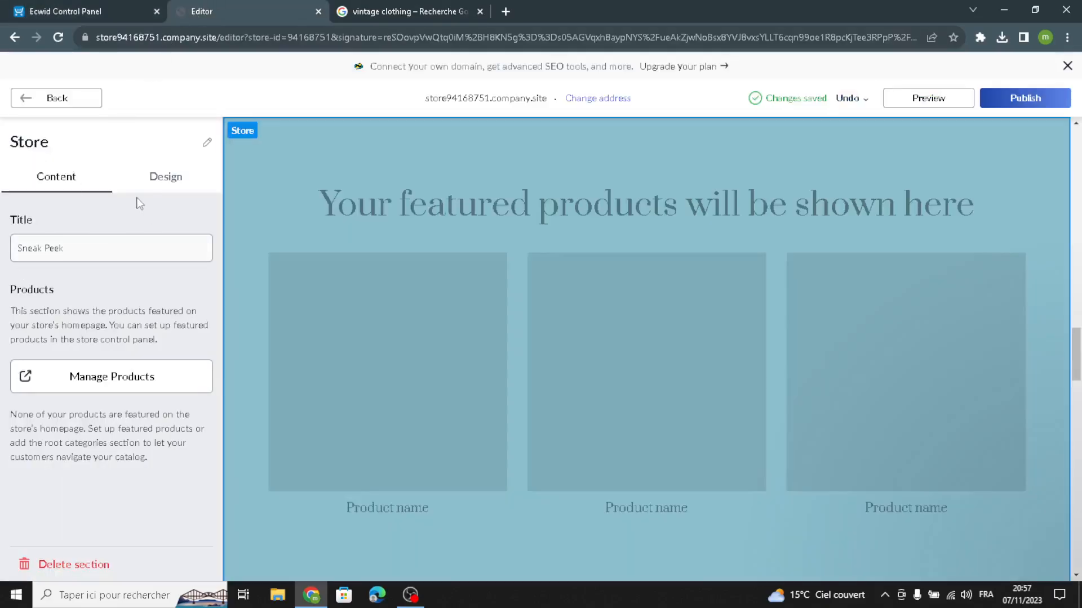
click(150, 179)
click(57, 231)
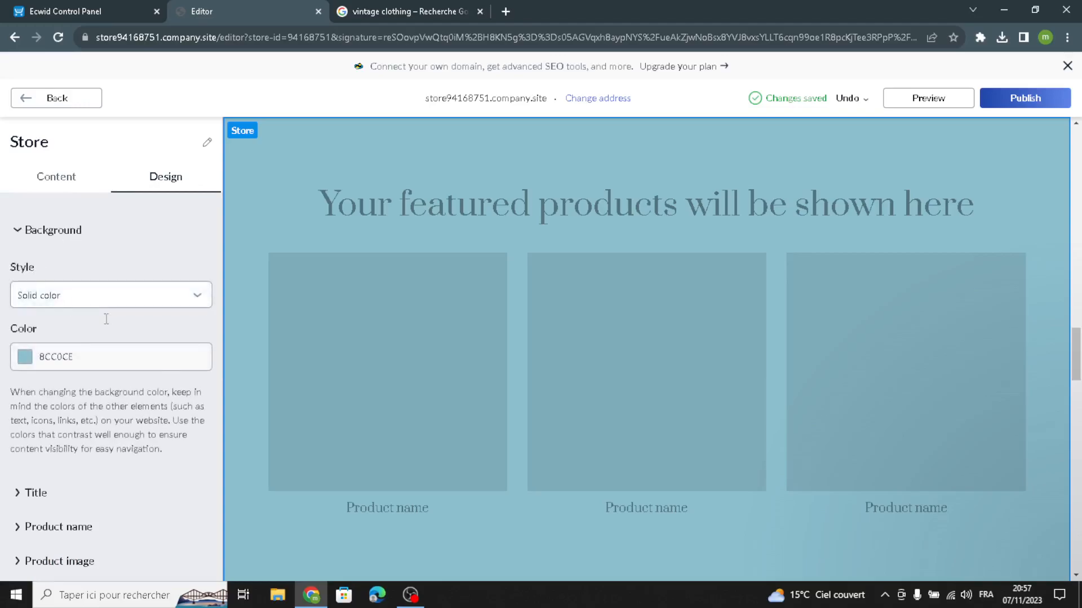
scroll(104, 319, down, 3)
click(16, 355)
scroll(57, 354, down, 1)
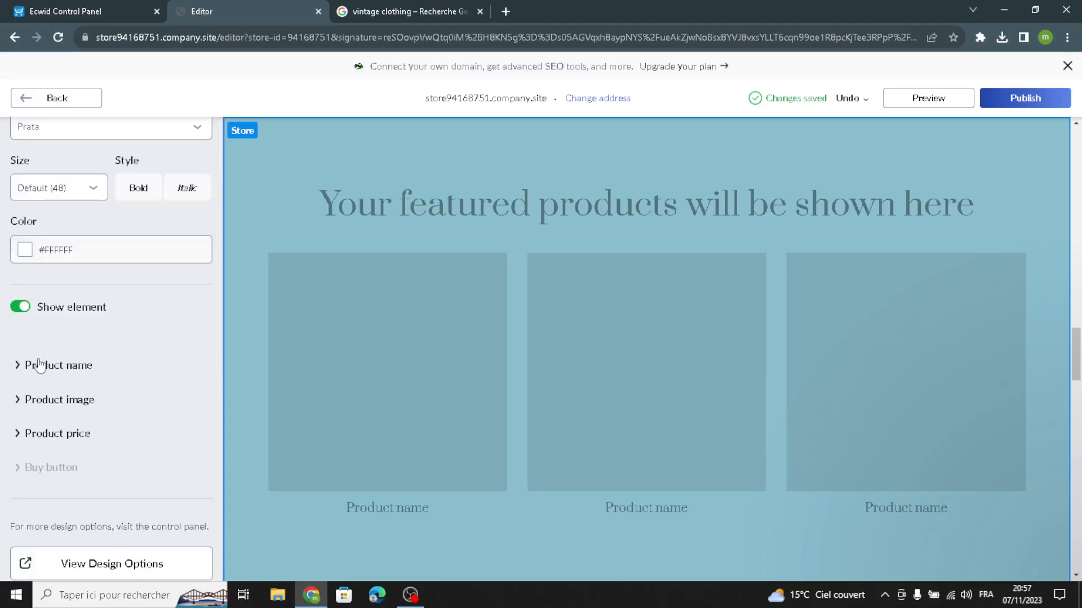
click(39, 365)
click(53, 349)
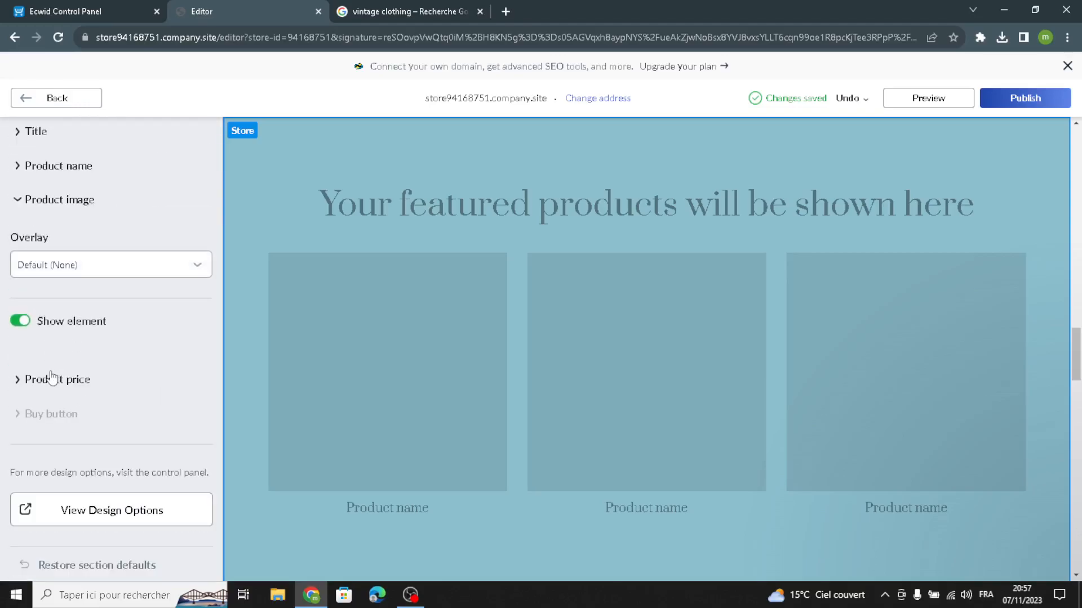
click(51, 378)
scroll(84, 338, up, 2)
click(55, 105)
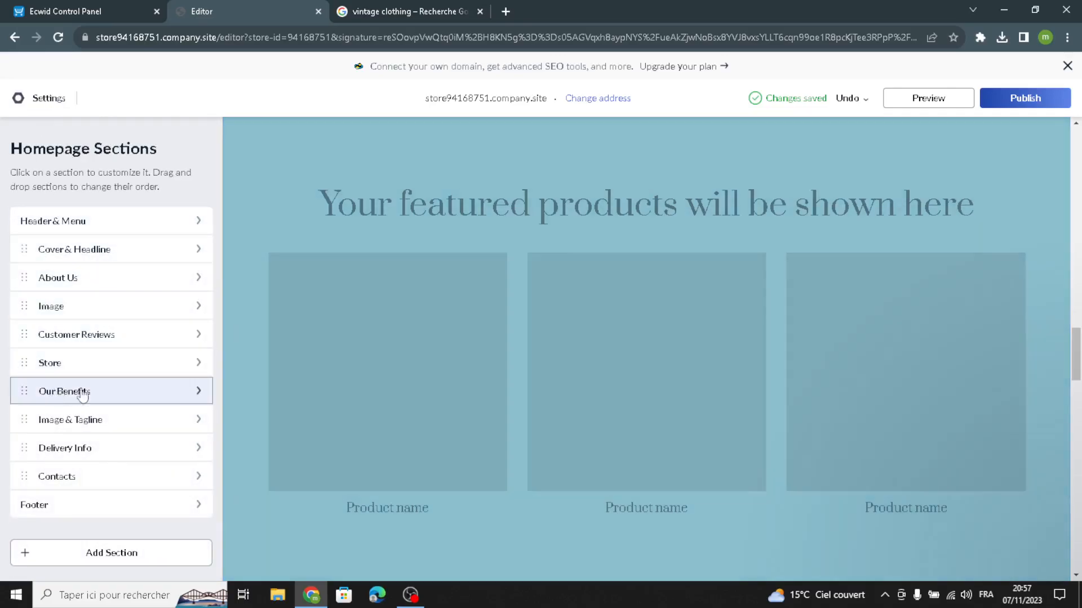
Add a new selling point to the Our Benefits section, keeping its placeholder title and icon.
click(67, 392)
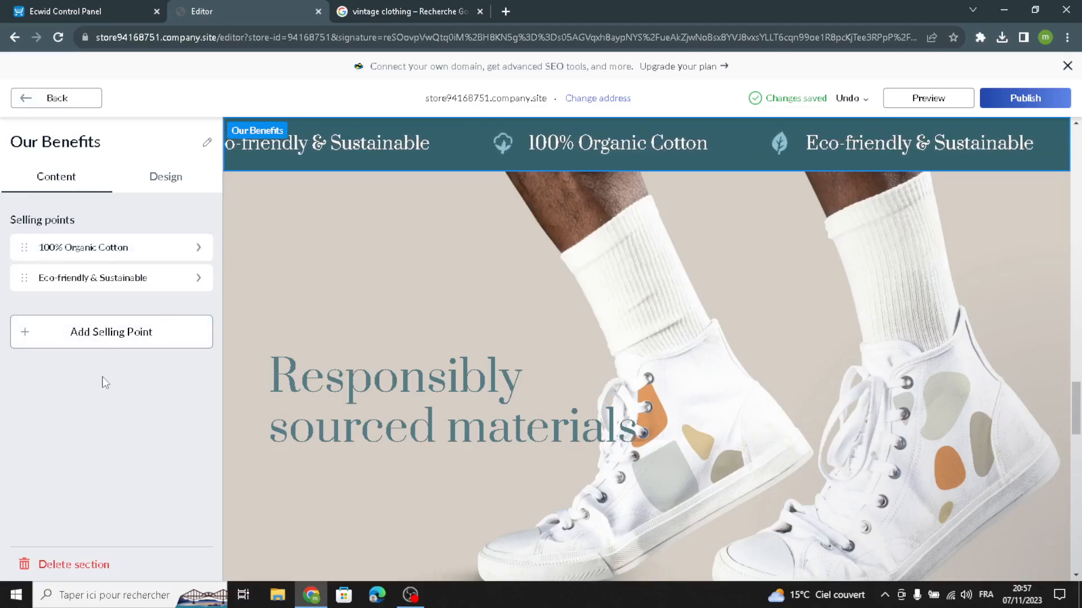
click(105, 336)
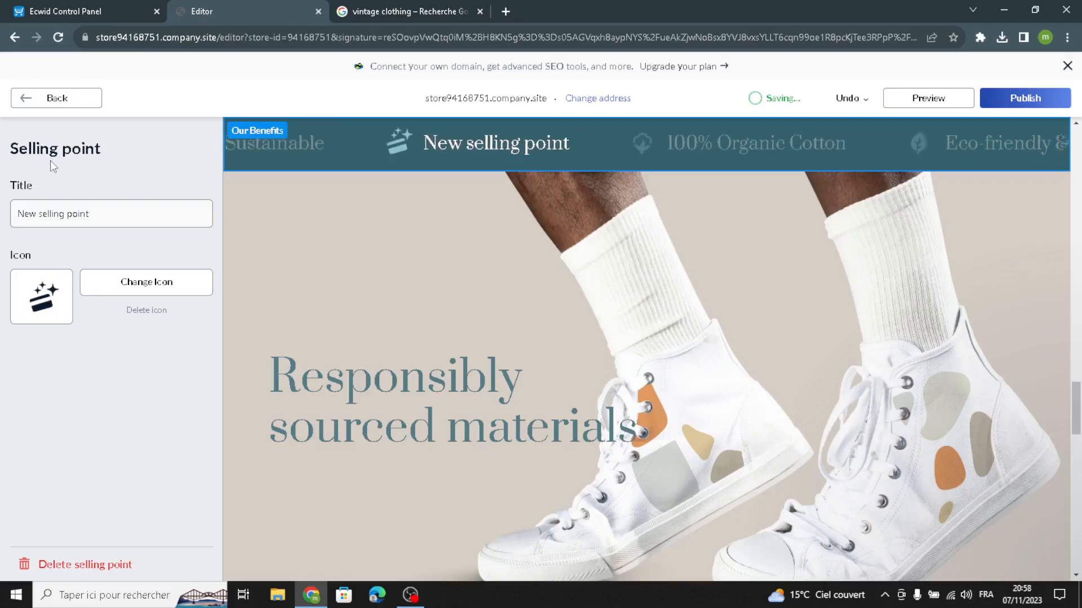
click(48, 100)
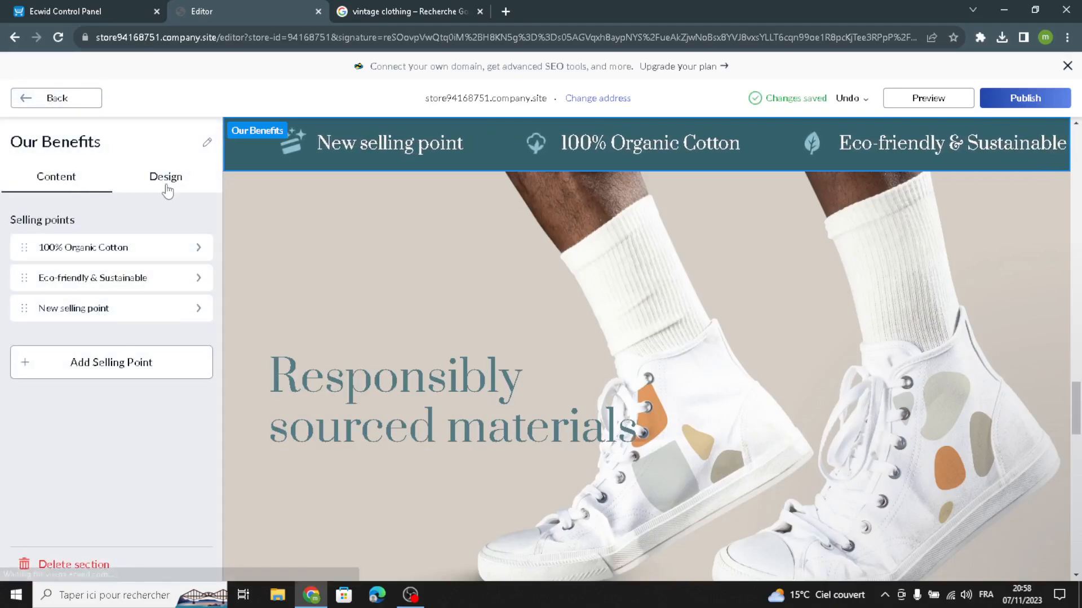
Try the three-column layout for the Our Benefits section, and settle on the stacked list with divider lines and expandable rows.
click(165, 179)
click(84, 259)
click(34, 257)
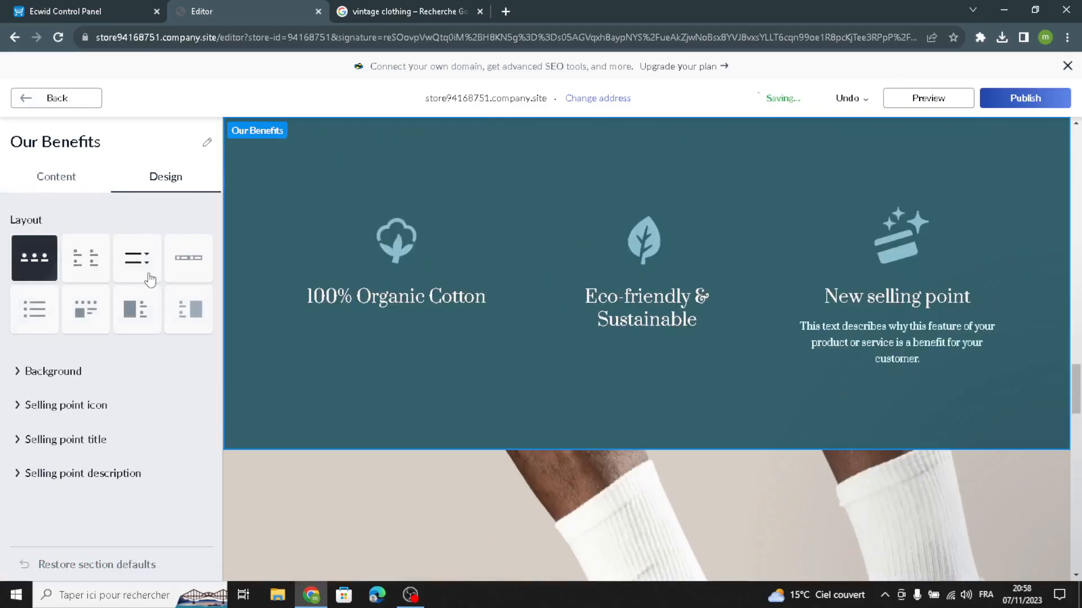
click(141, 276)
click(57, 100)
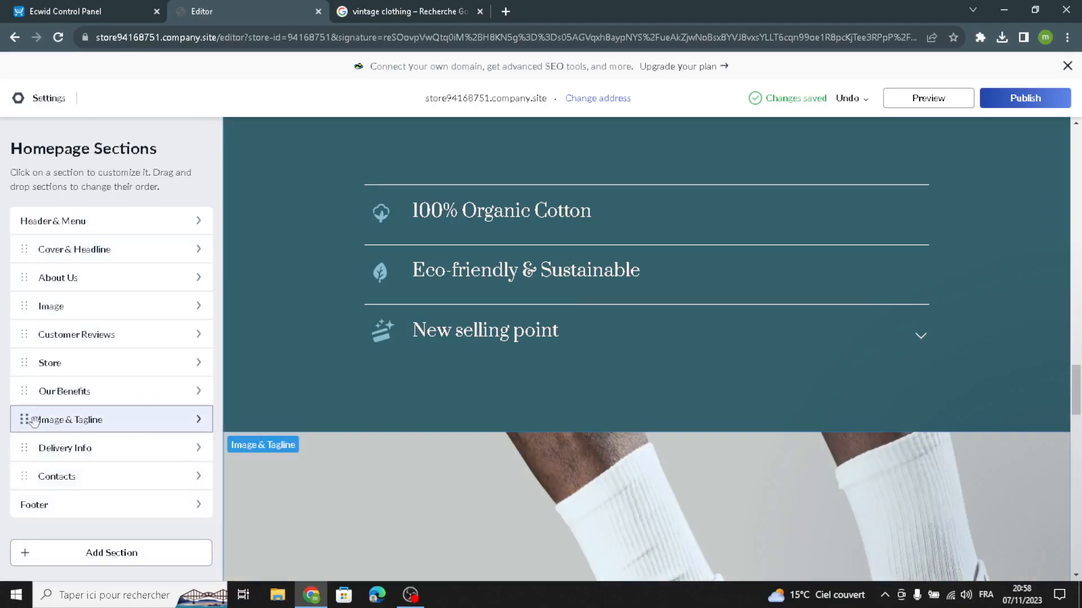
Examine the Image & Tagline section's tagline, title, description and image fields.
click(116, 424)
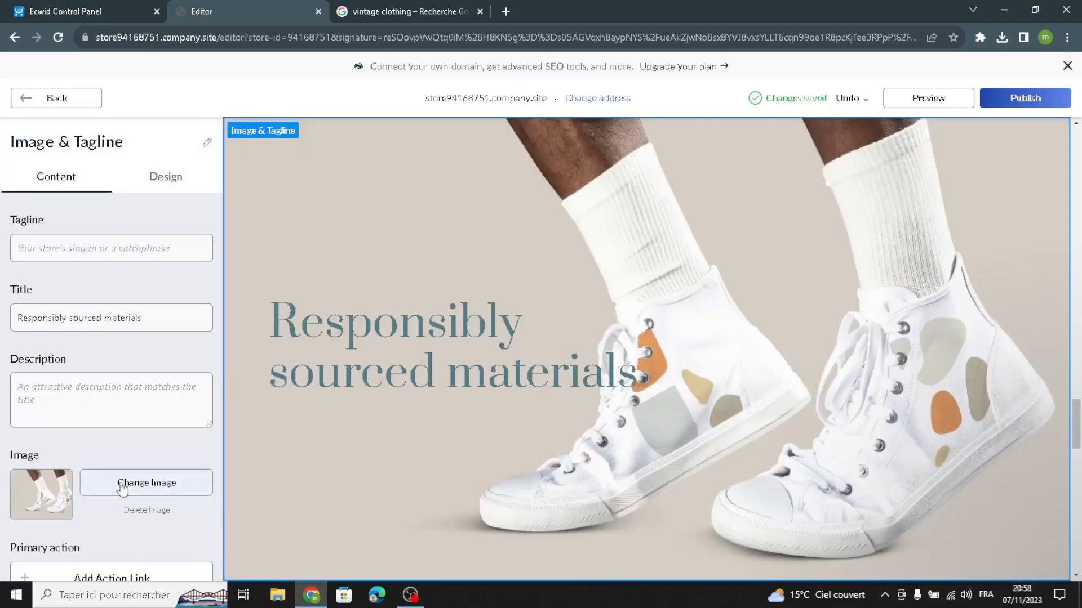
click(86, 379)
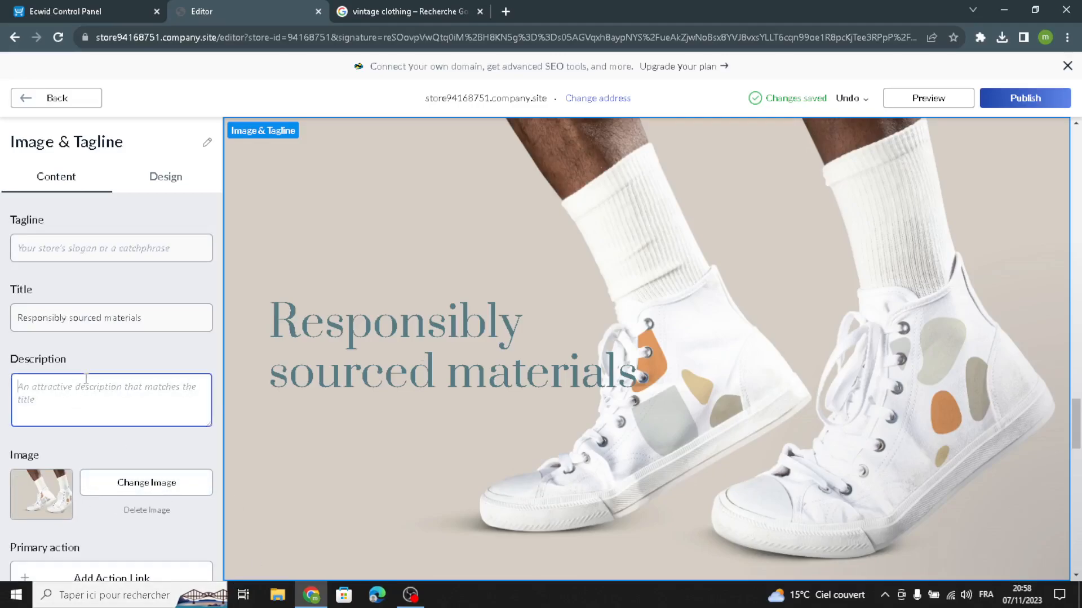
click(62, 243)
drag(158, 309, 3, 304)
scroll(27, 451, down, 1)
scroll(83, 443, up, 1)
click(91, 377)
drag(158, 319, 3, 328)
click(135, 248)
drag(153, 319, 3, 328)
Switch to the vintage clothing image results and save the Perth store's clothing-rack photo to the Téléchargements folder.
click(394, 9)
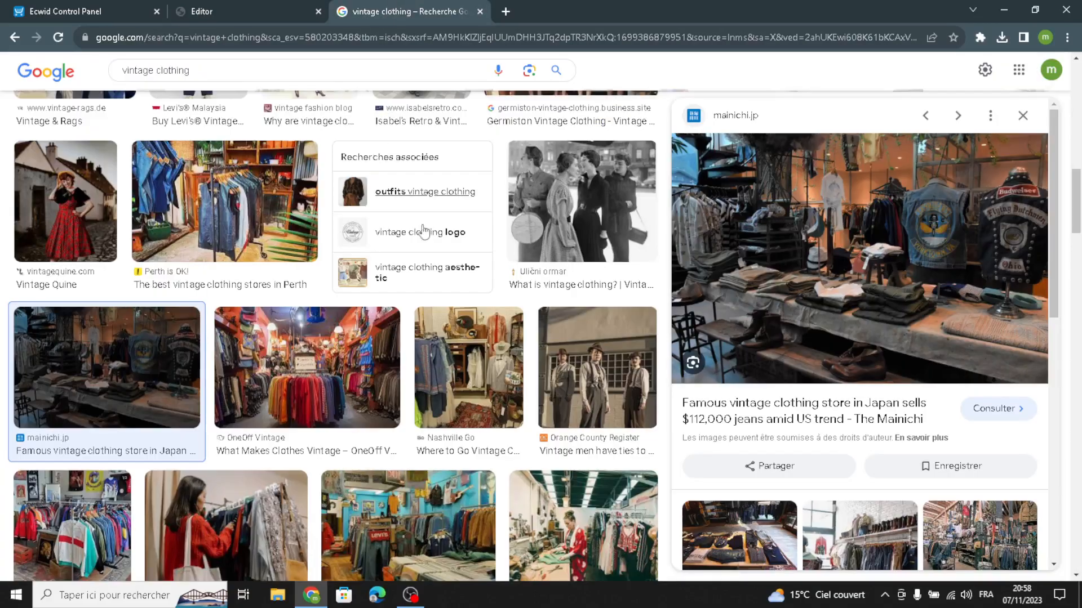
scroll(408, 276, up, 1)
click(225, 264)
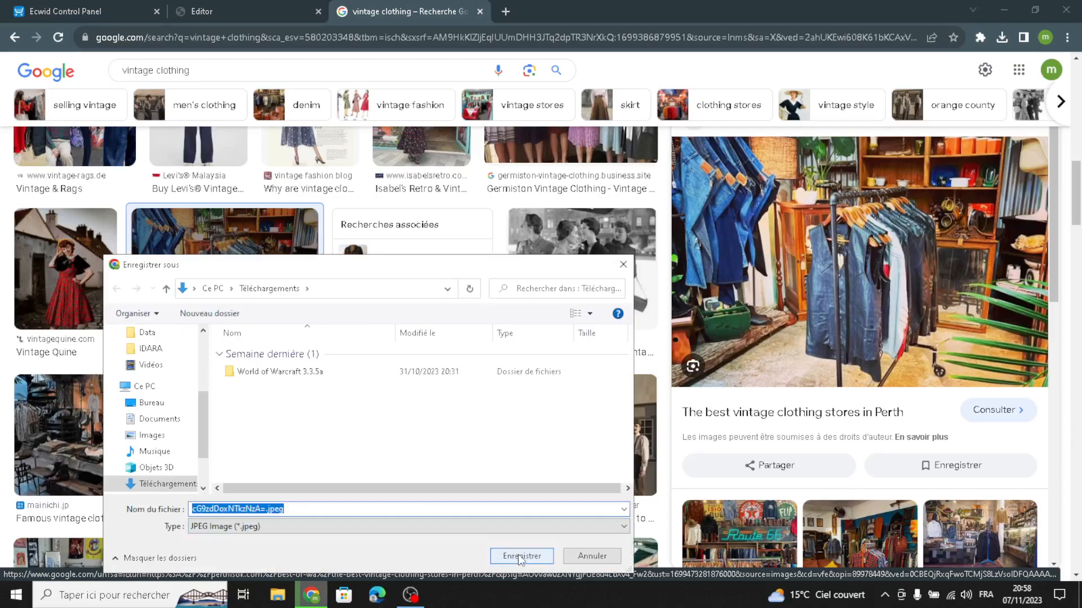
click(521, 556)
Return to the site editor and replace the Image & Tagline section's picture with the downloaded clothing-rack JPEG.
click(247, 11)
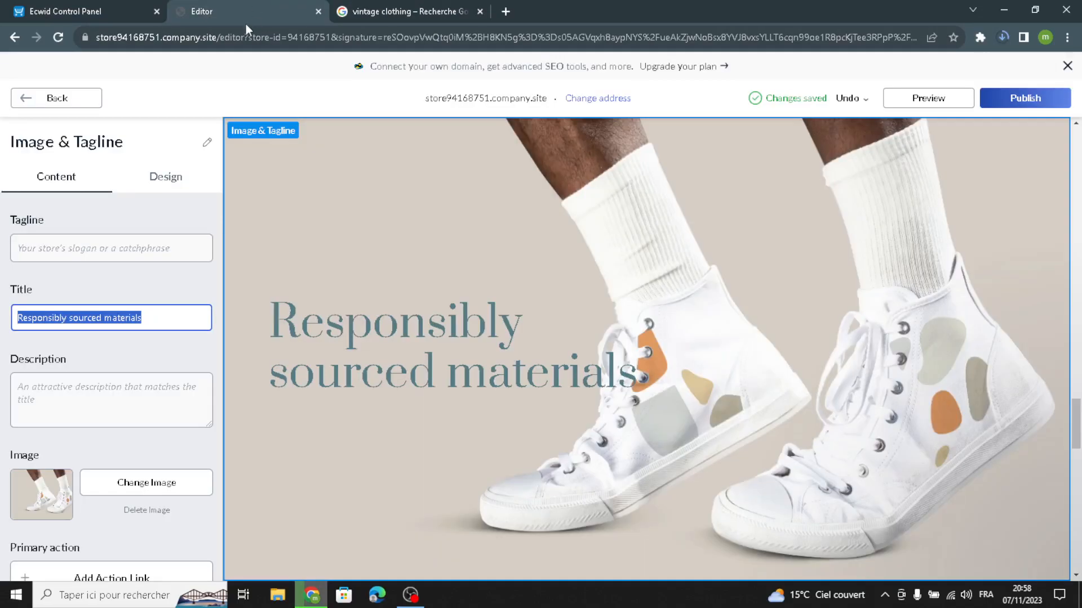
click(158, 483)
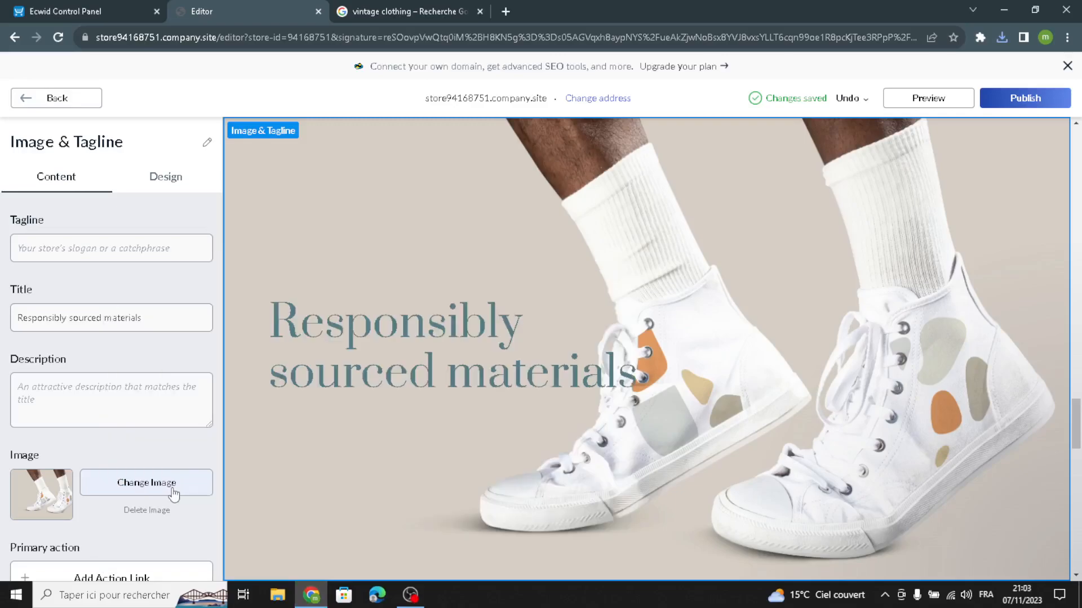
click(173, 491)
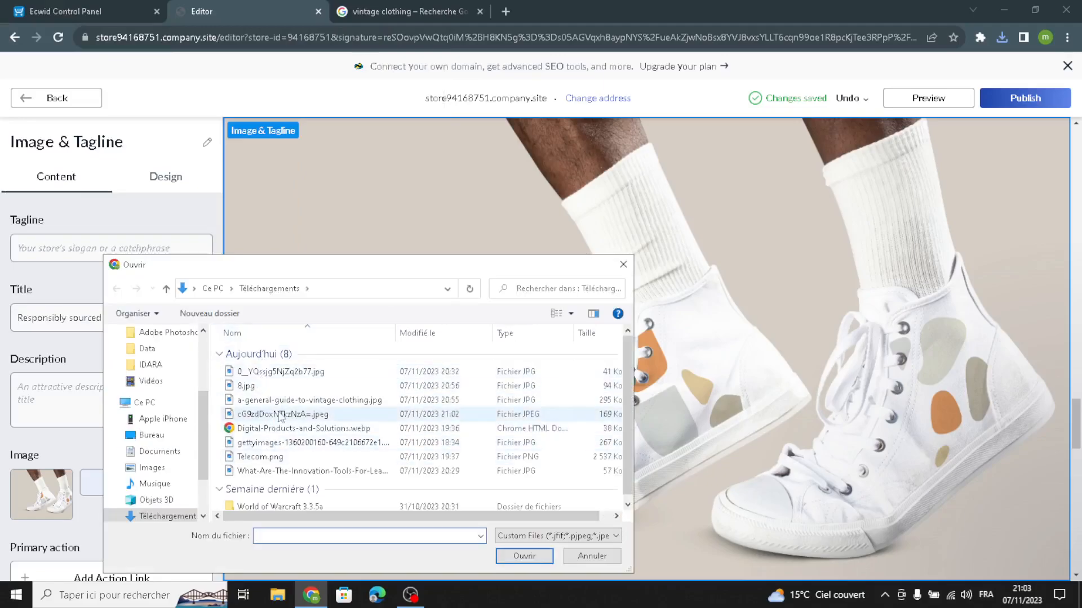
click(282, 414)
click(523, 556)
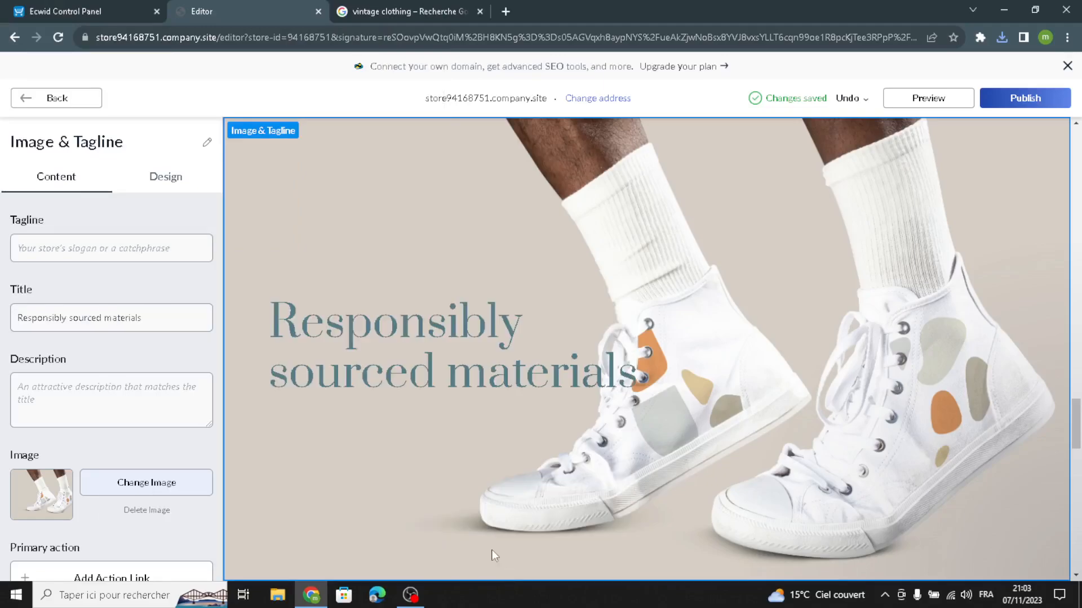
Switch the Image & Tagline section to the layout with text on the left and image on the right, and view its background settings.
click(172, 179)
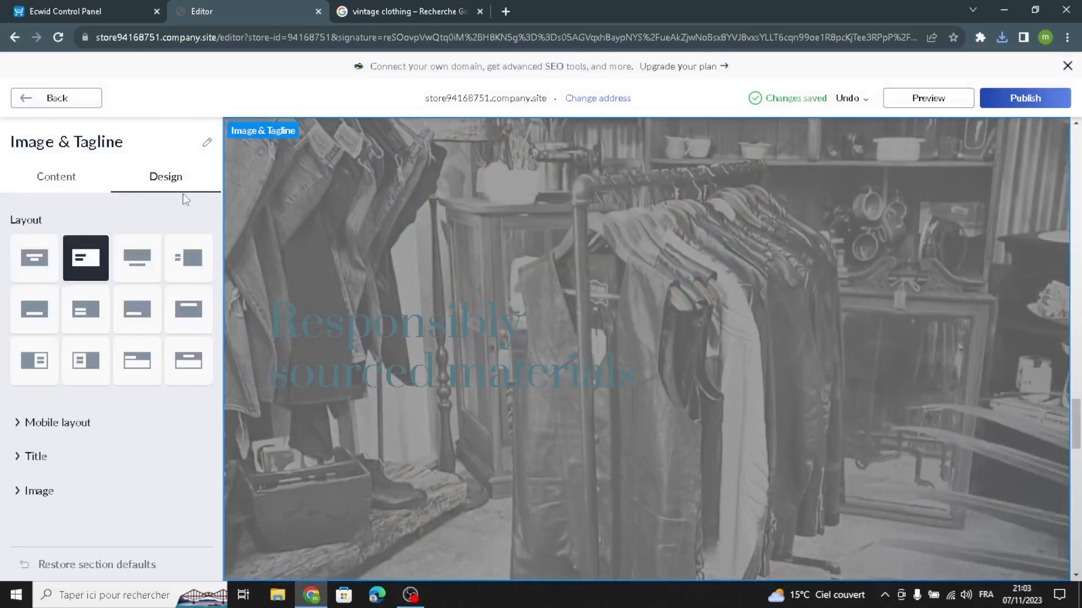
click(142, 236)
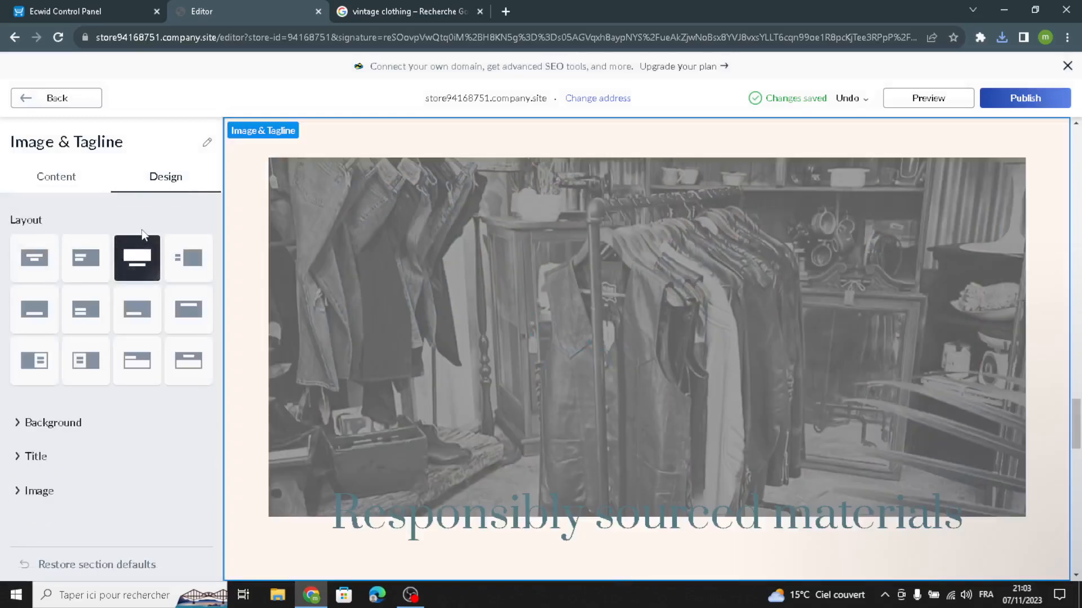
click(181, 252)
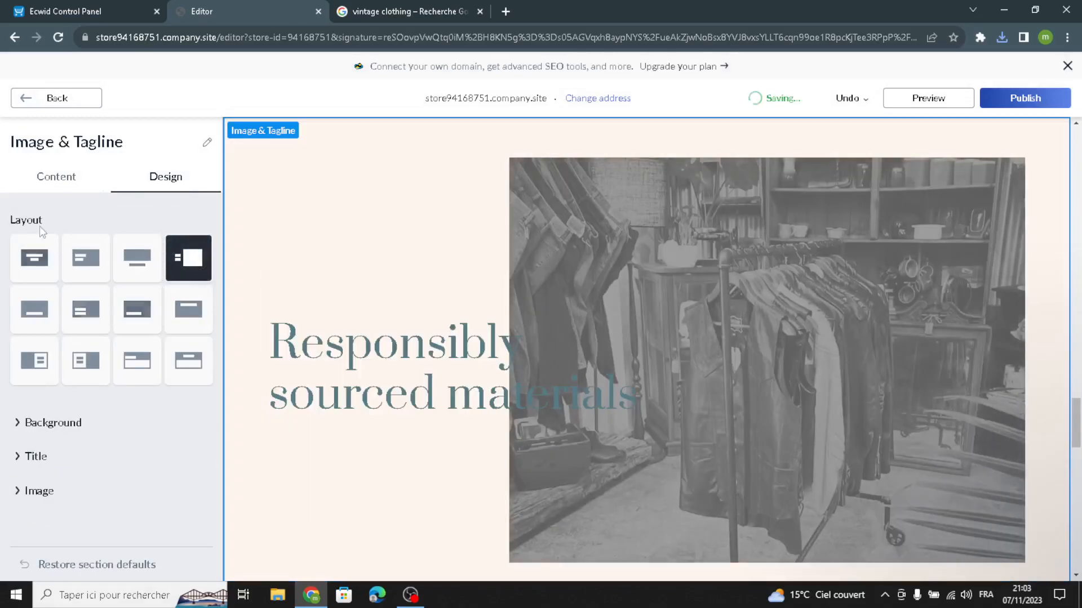
click(38, 424)
scroll(74, 478, down, 2)
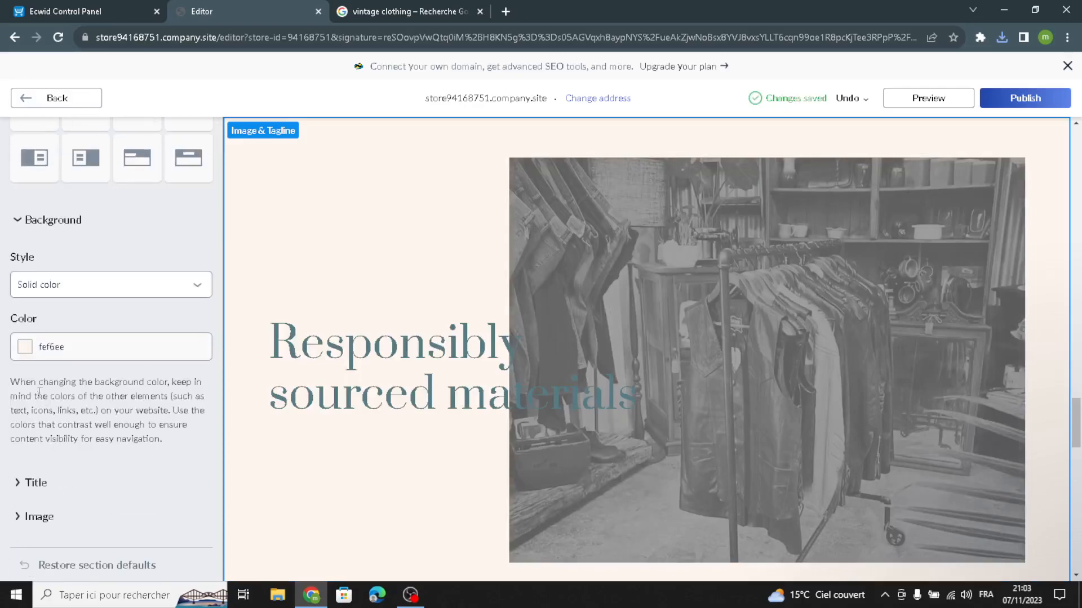
click(66, 109)
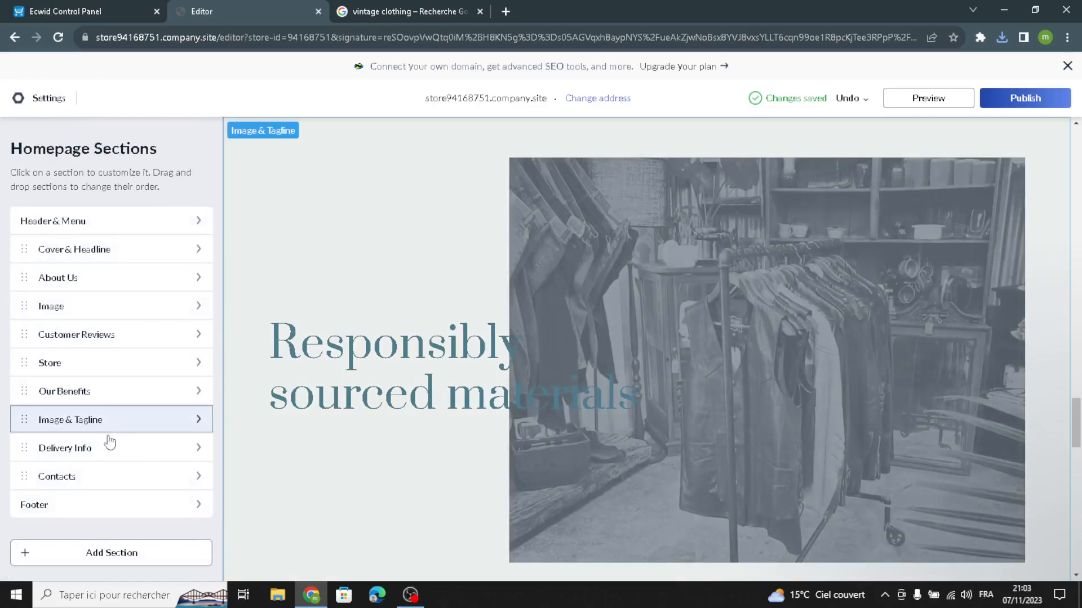
Review the Delivery Info section's title, subtitle and description fields.
click(101, 446)
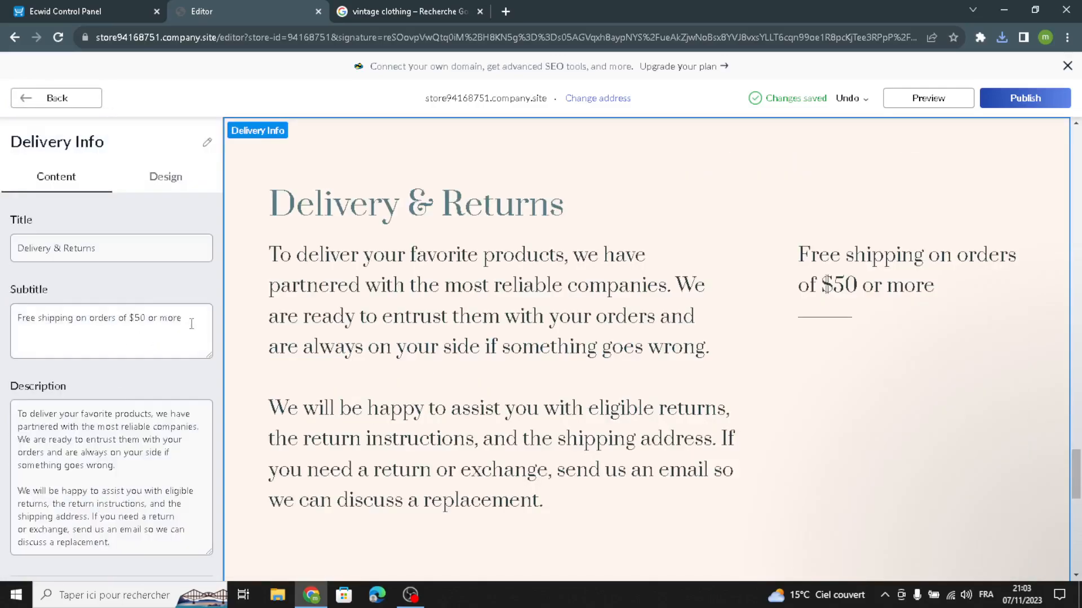
drag(188, 326, 2, 321)
drag(104, 252, 3, 236)
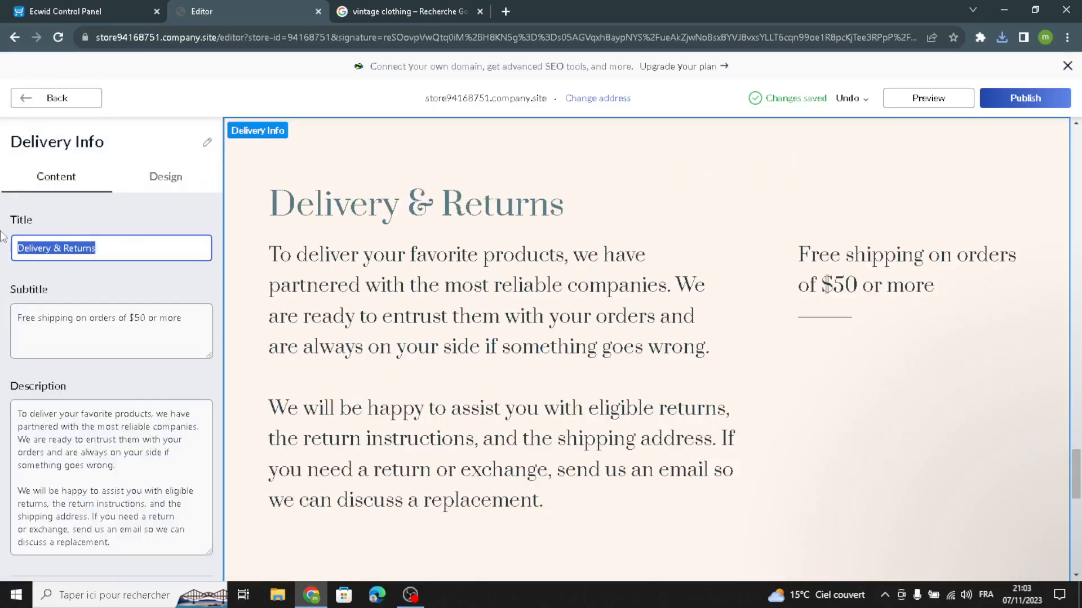
drag(201, 323, 2, 293)
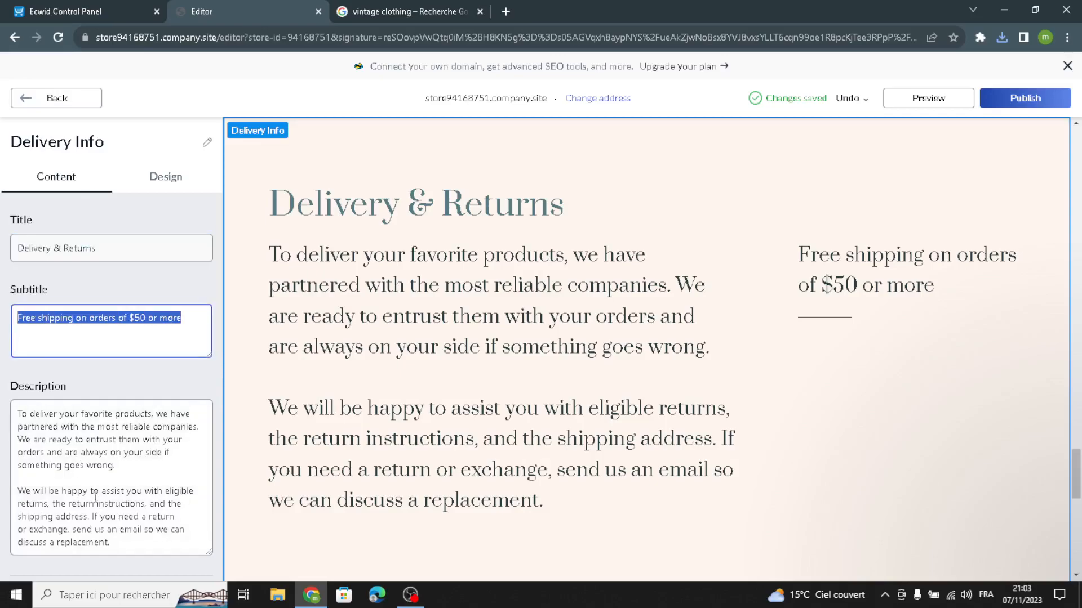
scroll(184, 500, down, 1)
drag(156, 513, 16, 288)
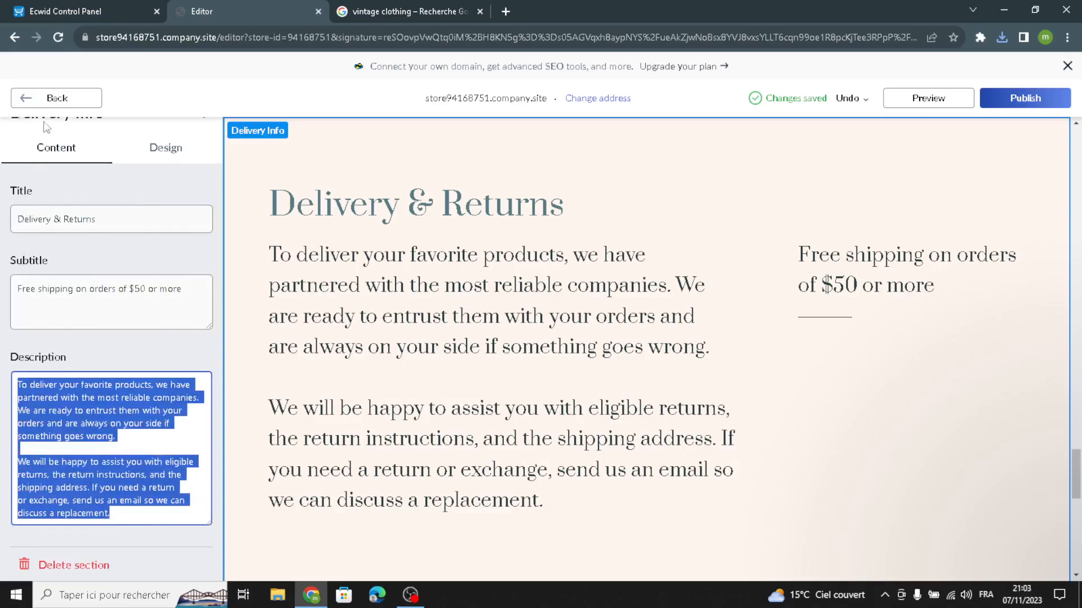
click(45, 98)
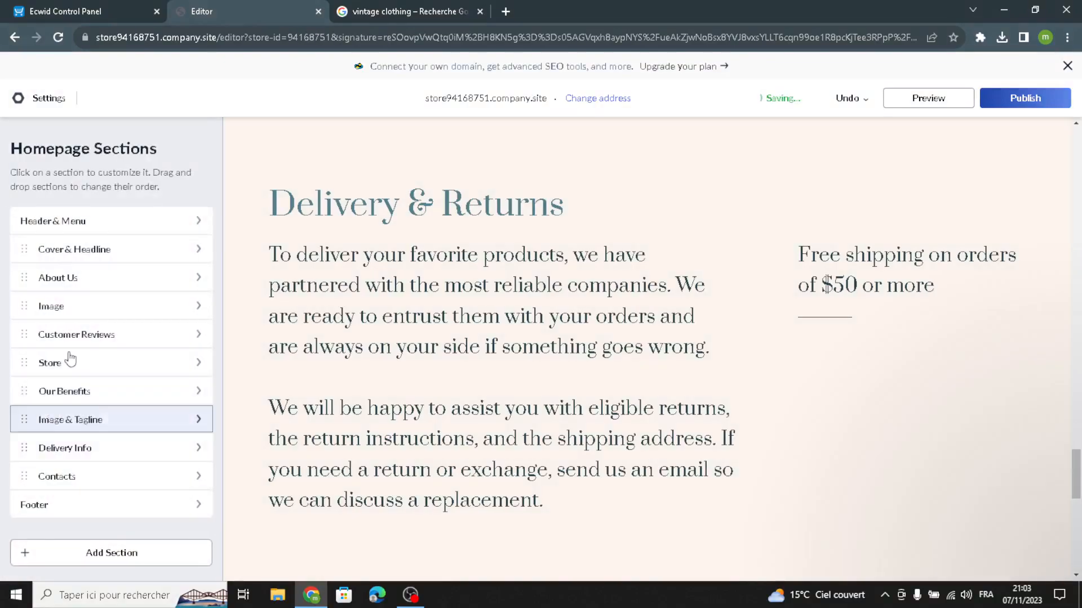
Review the Contacts section's content and add an address block with the subheading "Address", leaving the location blank.
click(42, 477)
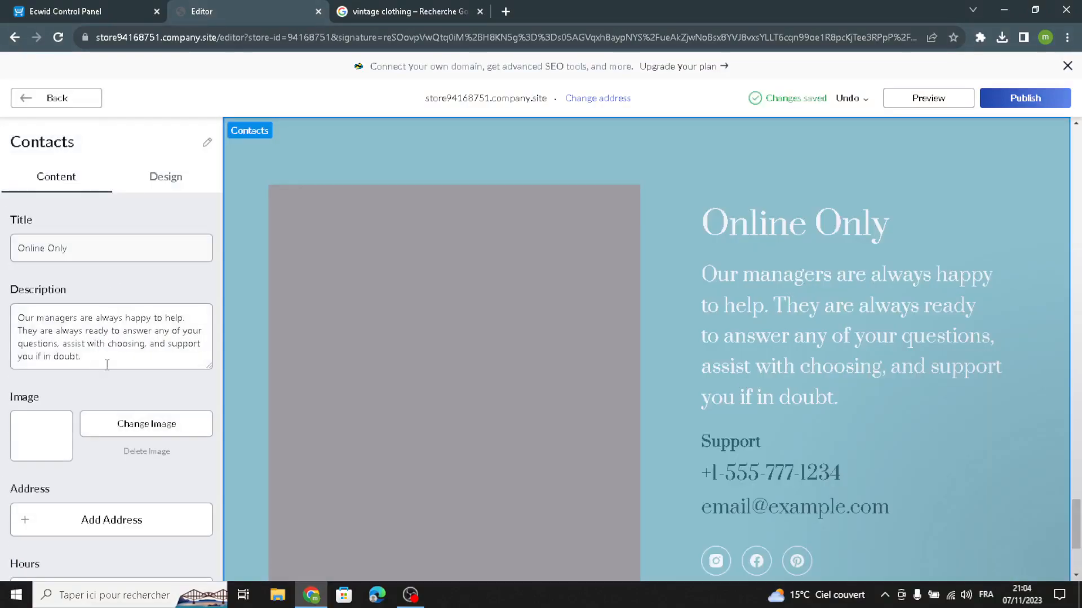
drag(107, 365, 2, 212)
drag(97, 237, 2, 214)
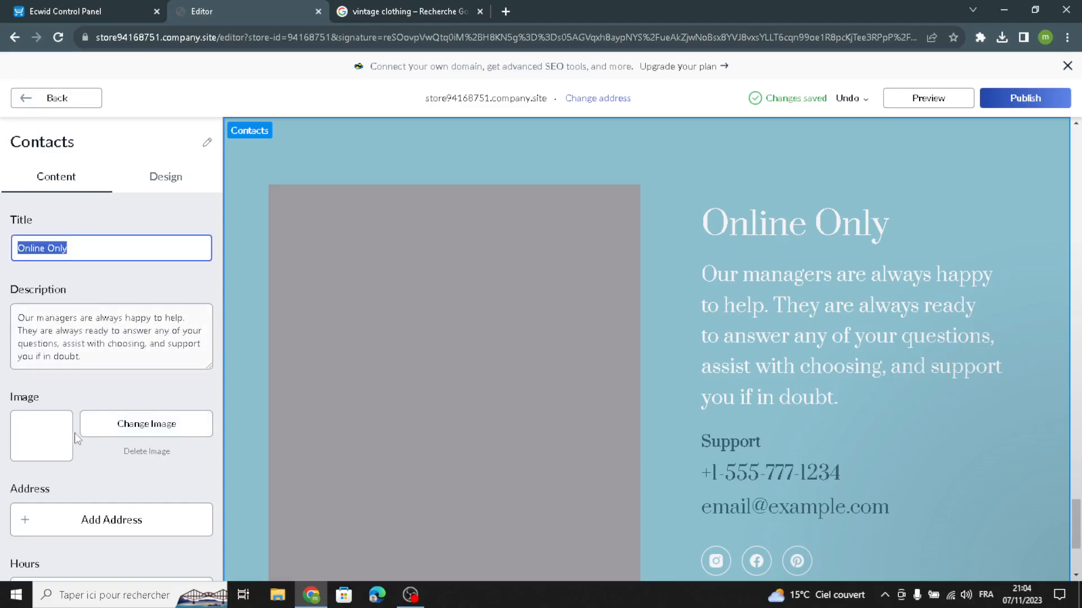
scroll(133, 450, down, 3)
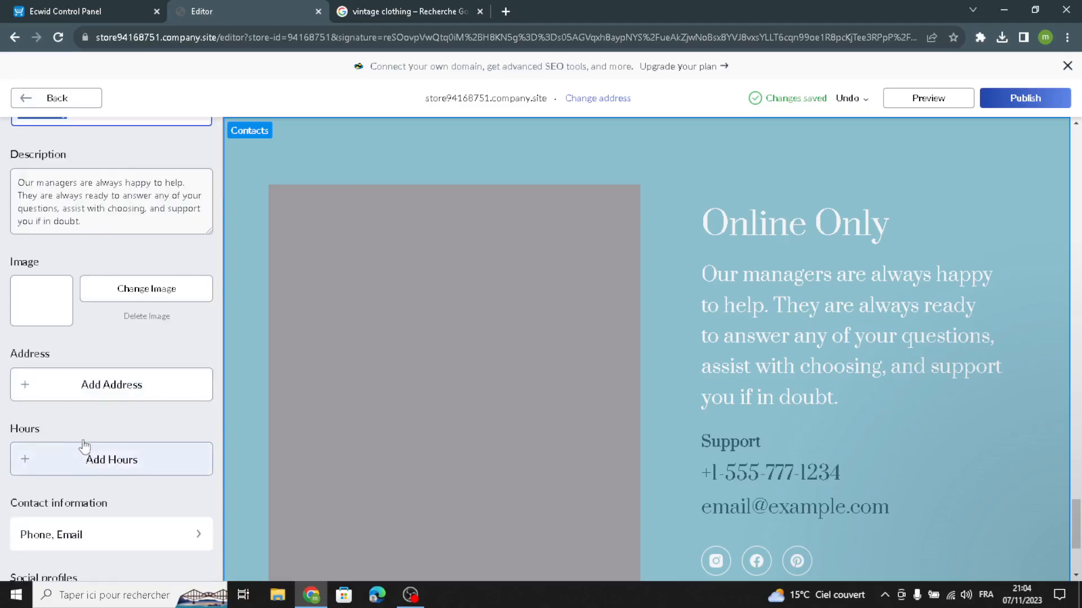
click(96, 383)
click(145, 206)
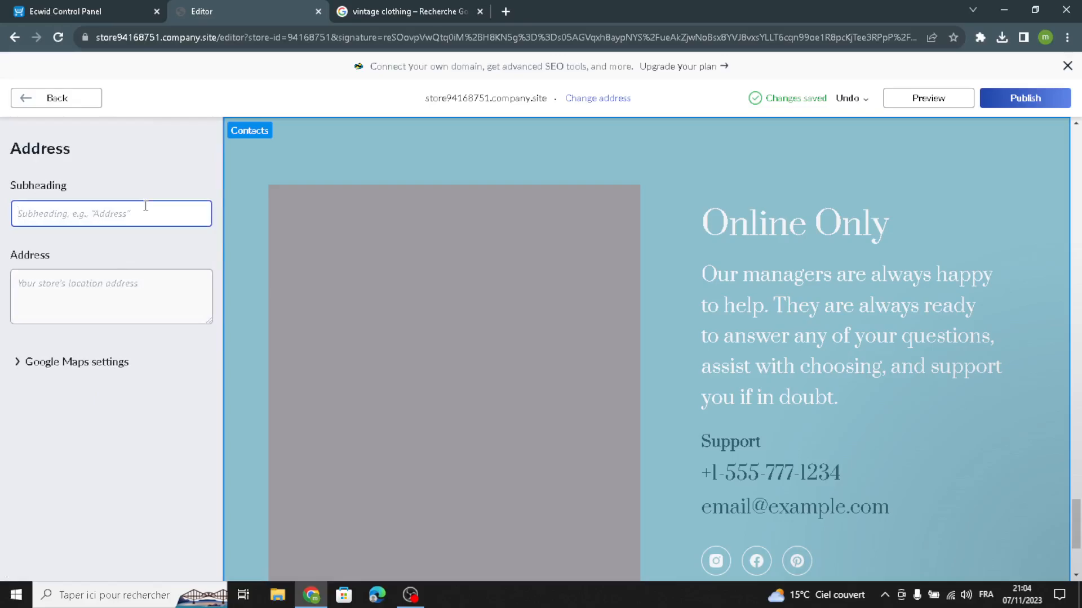
text(Address)
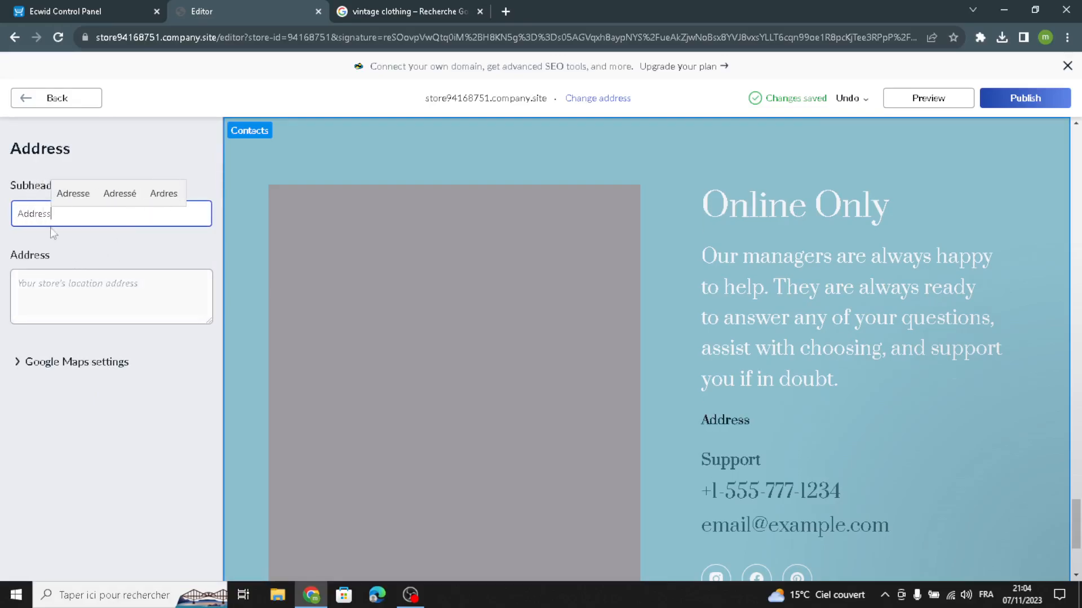
click(56, 98)
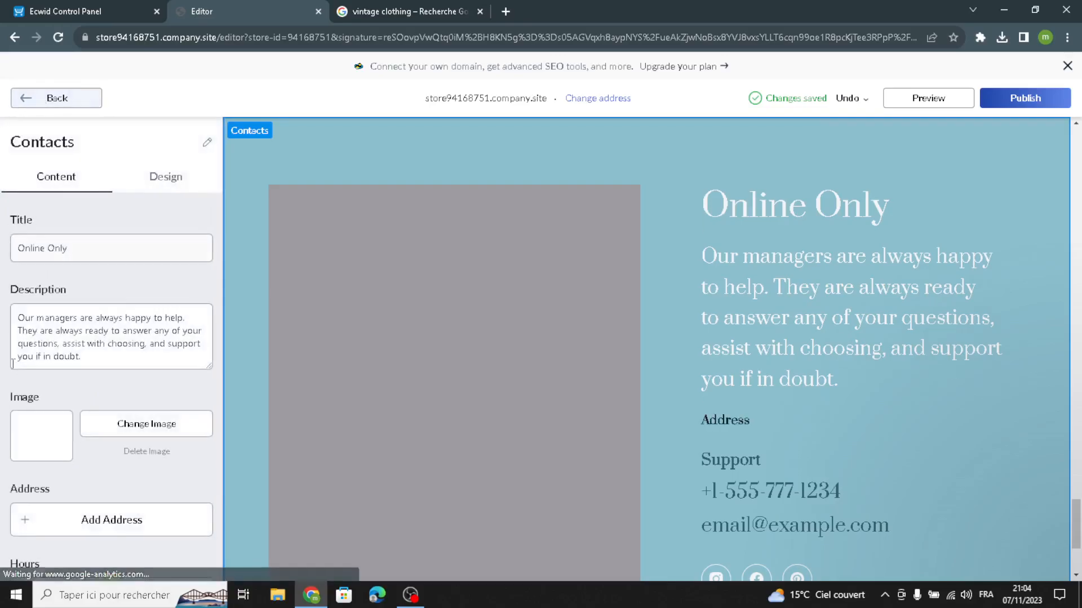
scroll(67, 437, down, 3)
scroll(65, 438, down, 3)
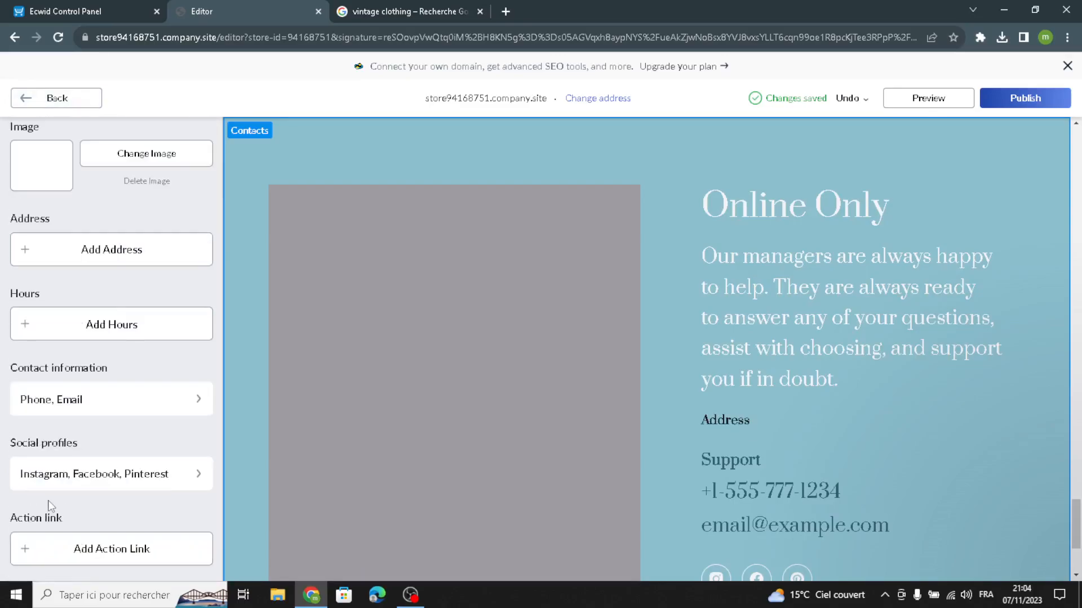
Review the Contacts section's phone and email information and its remaining content fields.
click(98, 397)
click(57, 98)
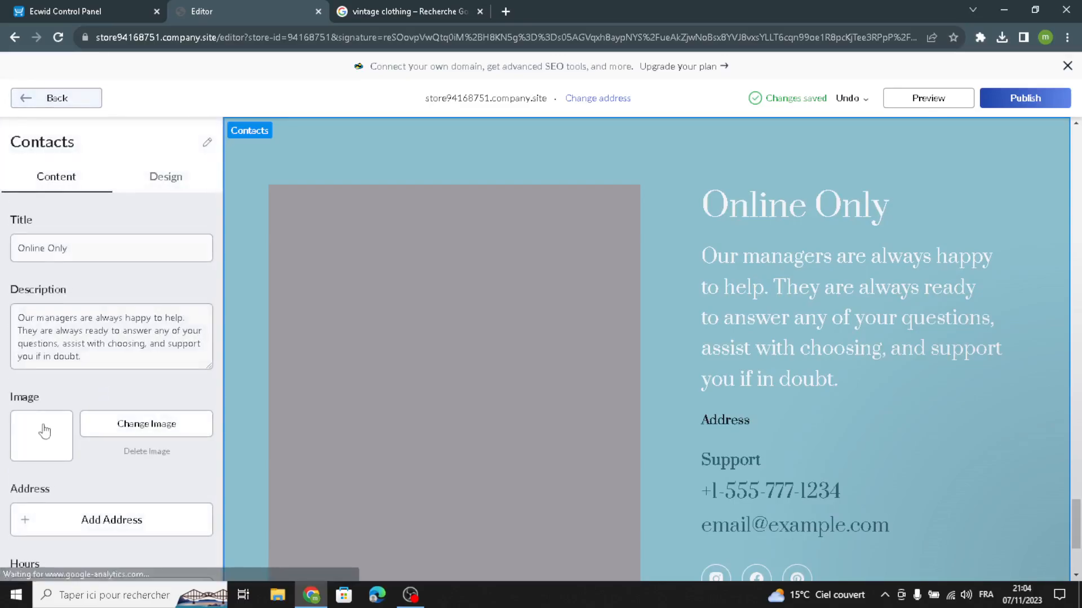
scroll(45, 479, down, 3)
scroll(77, 490, down, 3)
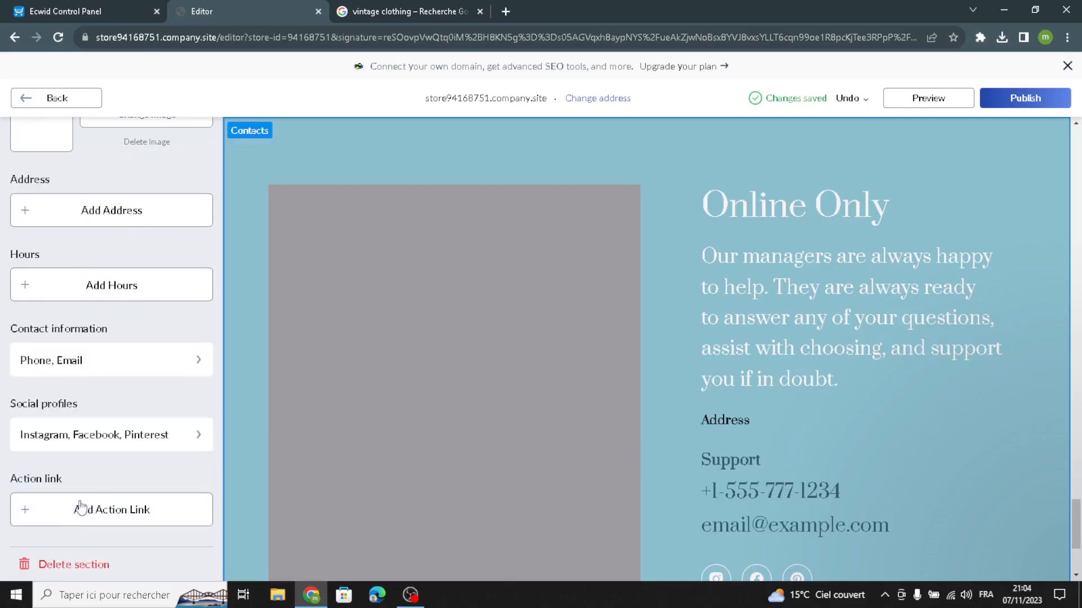
scroll(102, 338, up, 4)
scroll(140, 147, up, 3)
Switch the Contacts section to the layout with the text card on the left side and look over its other design options.
click(151, 180)
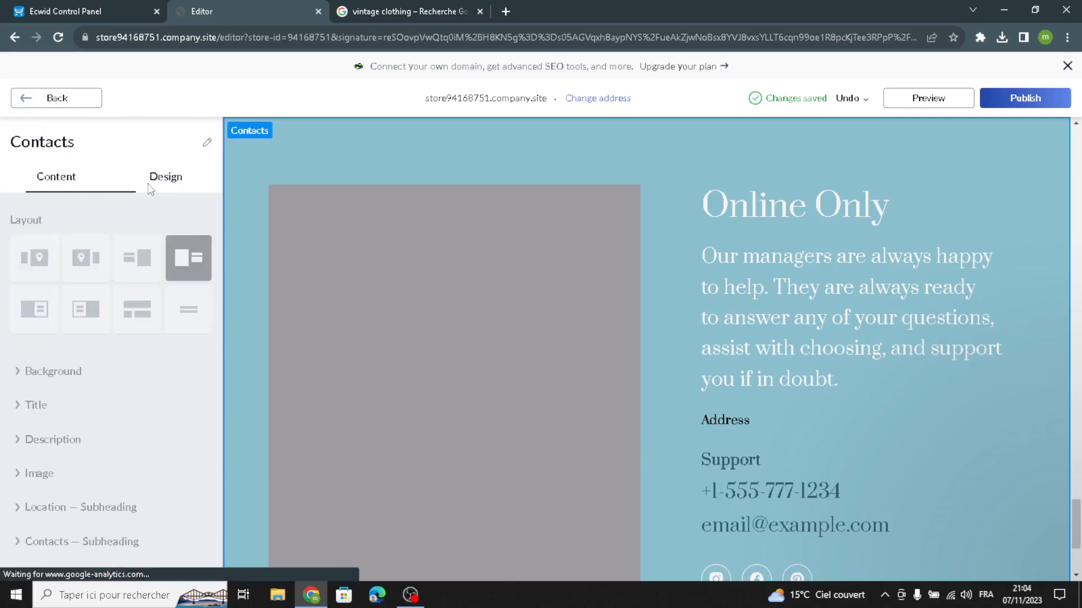
click(85, 310)
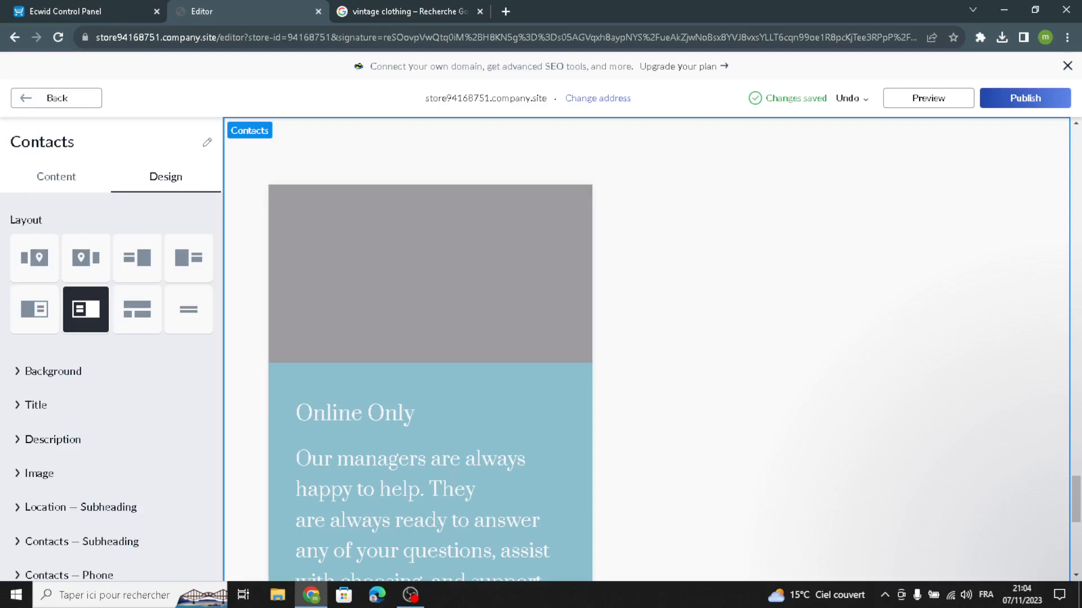
scroll(120, 434, down, 2)
scroll(48, 345, up, 1)
scroll(35, 290, down, 1)
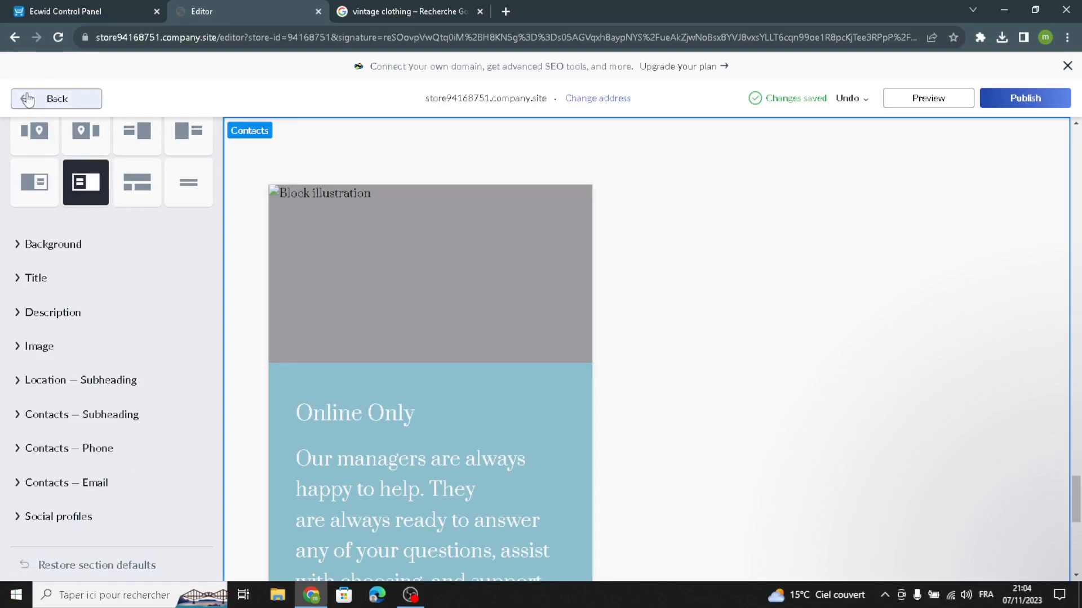
click(29, 102)
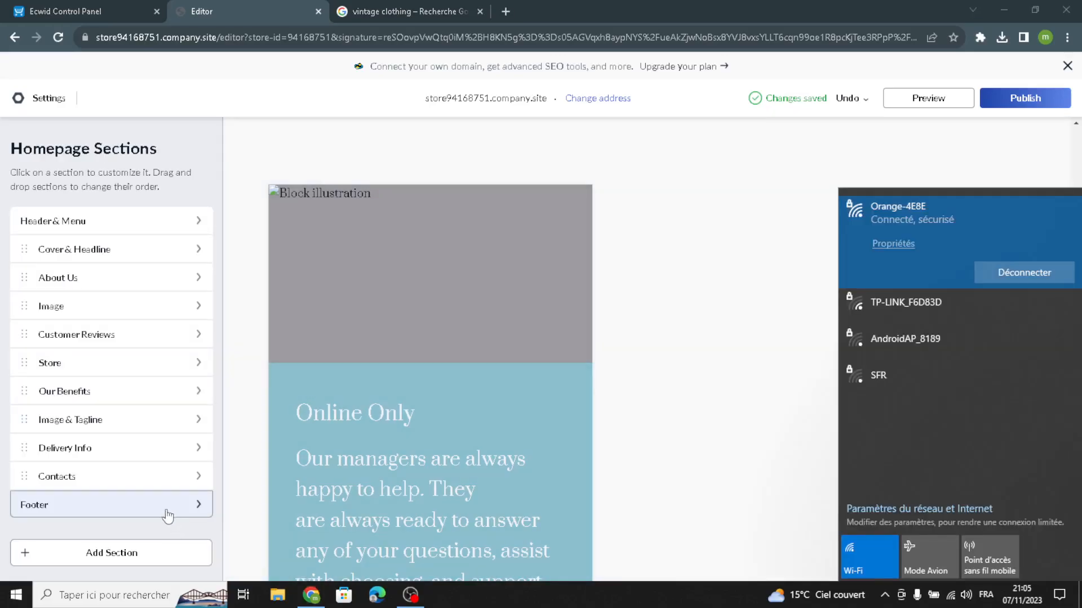
Replace the footer's copyright text with "Retro Revival" and return to the homepage section list.
click(164, 509)
drag(120, 248, 5, 227)
text(Retro Revival)
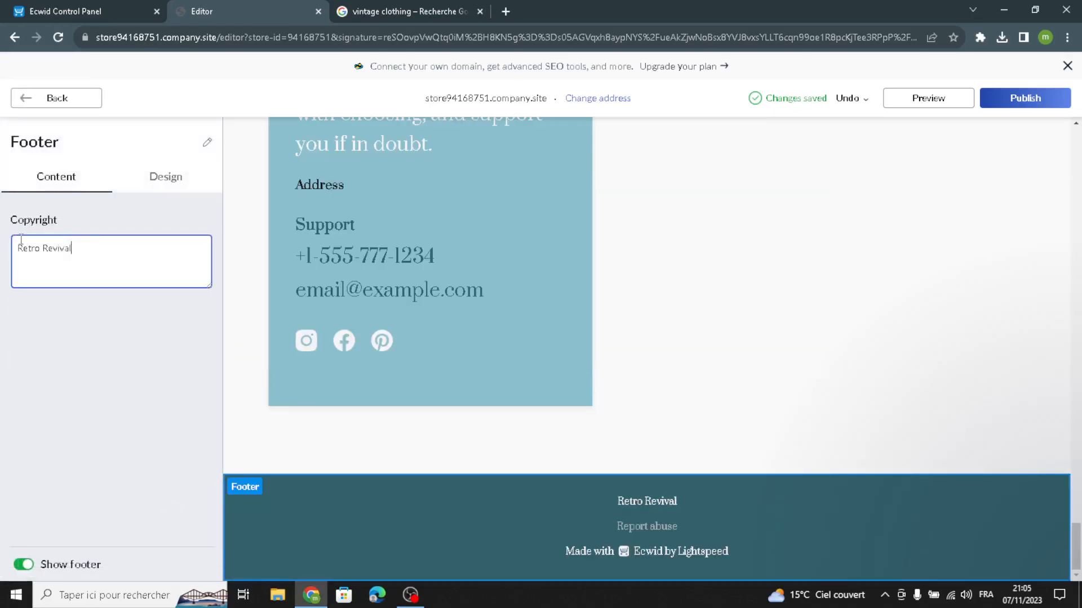
click(56, 98)
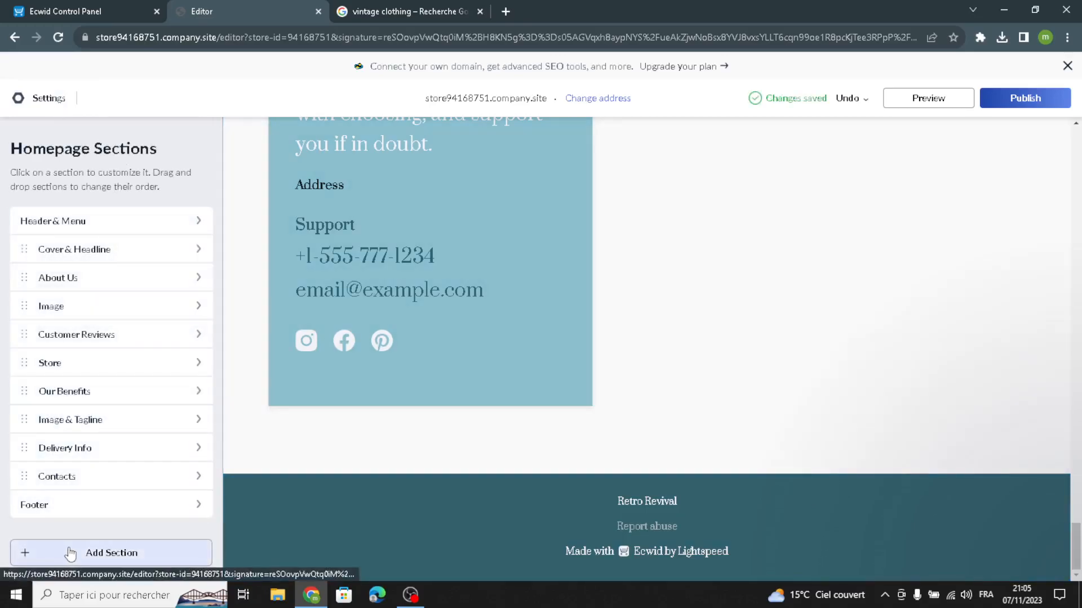
Browse the Announcements, Promo Sliders and Special Offers designs available for a new section, and return without adding one.
click(70, 553)
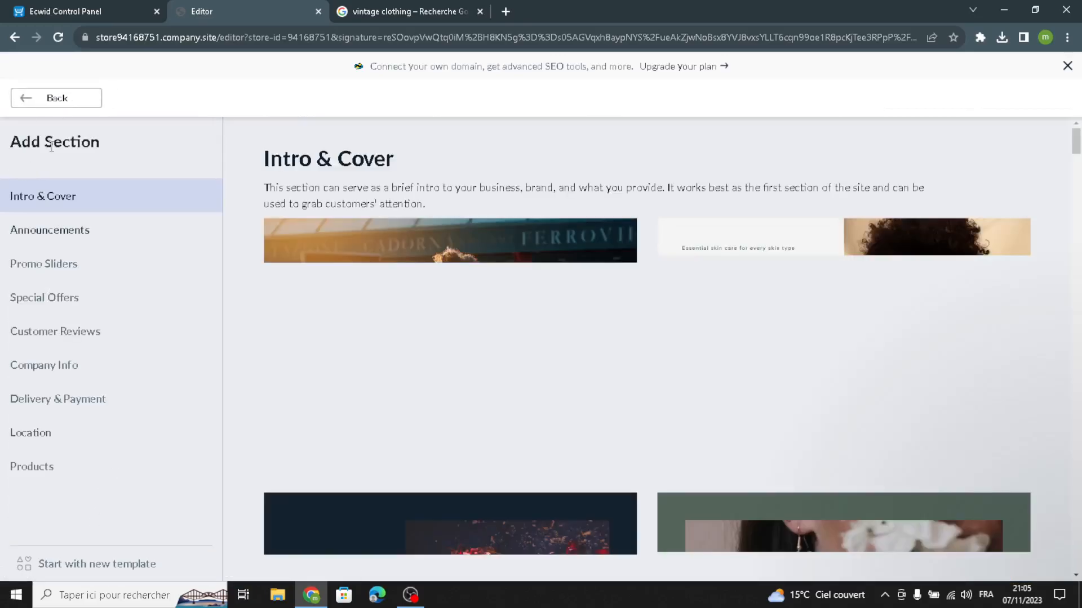
click(56, 233)
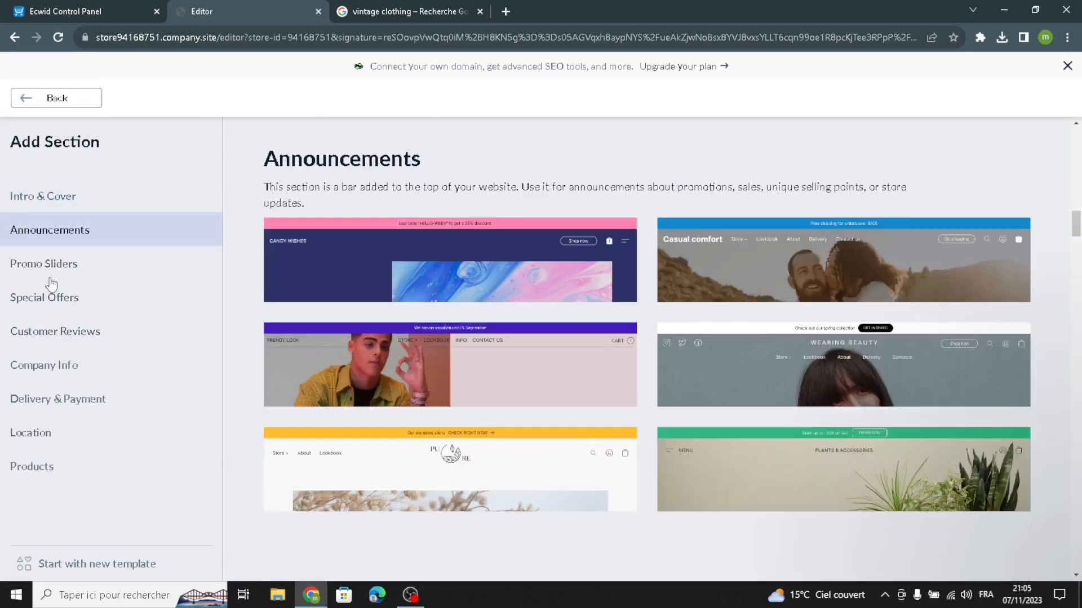
click(48, 265)
click(38, 309)
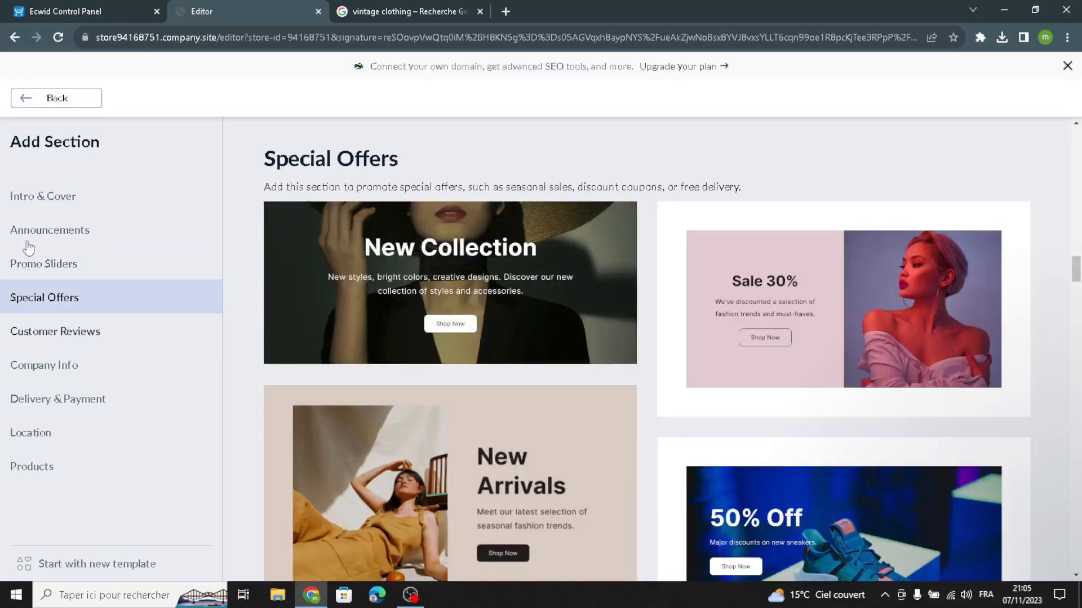
click(52, 101)
Look back through the homepage sections and publish the site.
scroll(408, 228, up, 20)
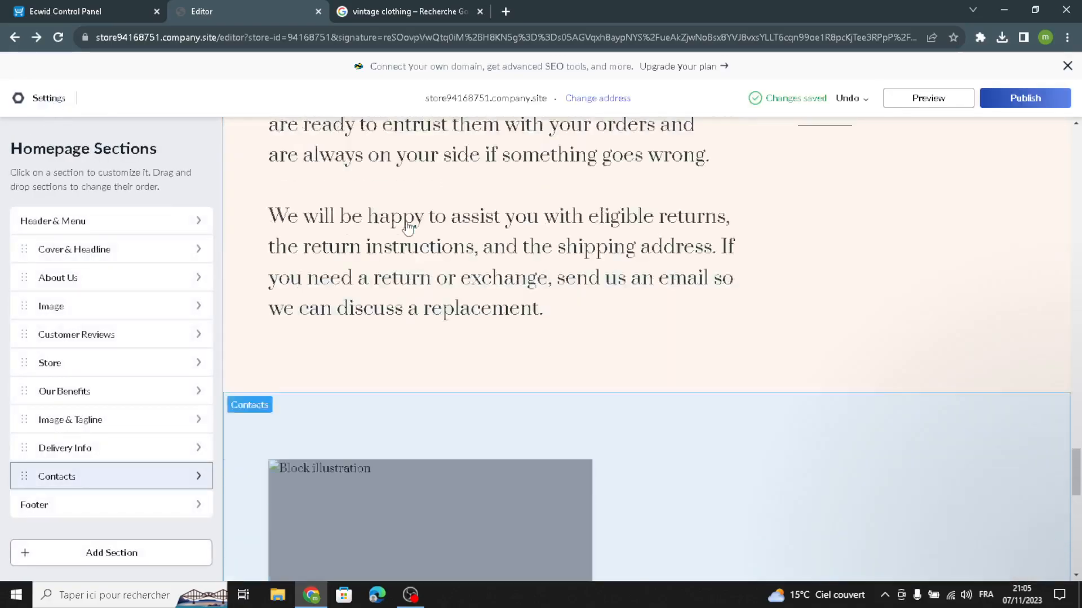
scroll(431, 207, up, 7)
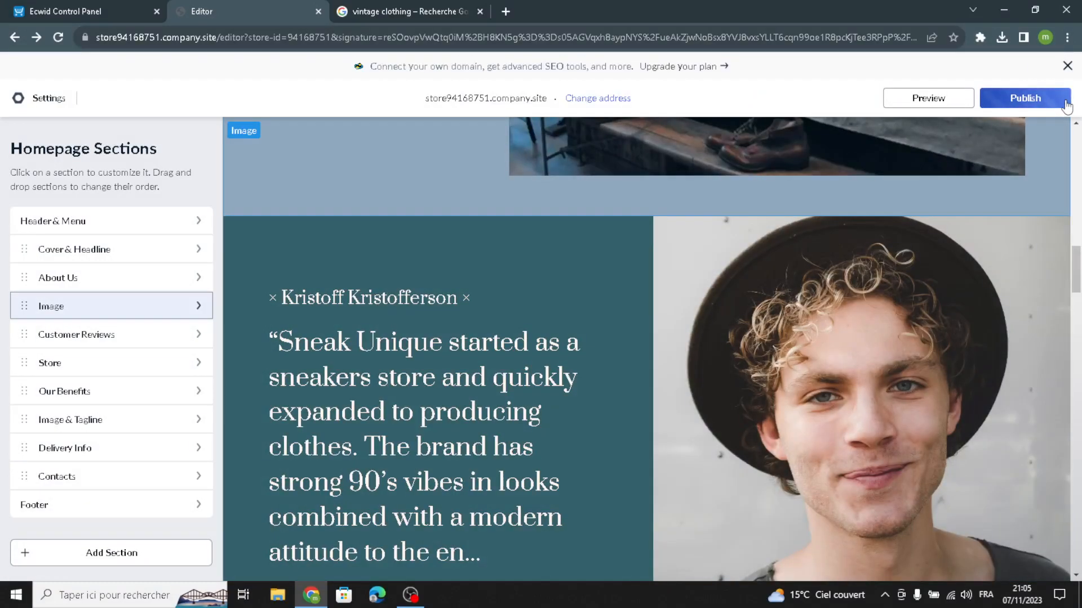
click(1025, 98)
scroll(856, 242, up, 20)
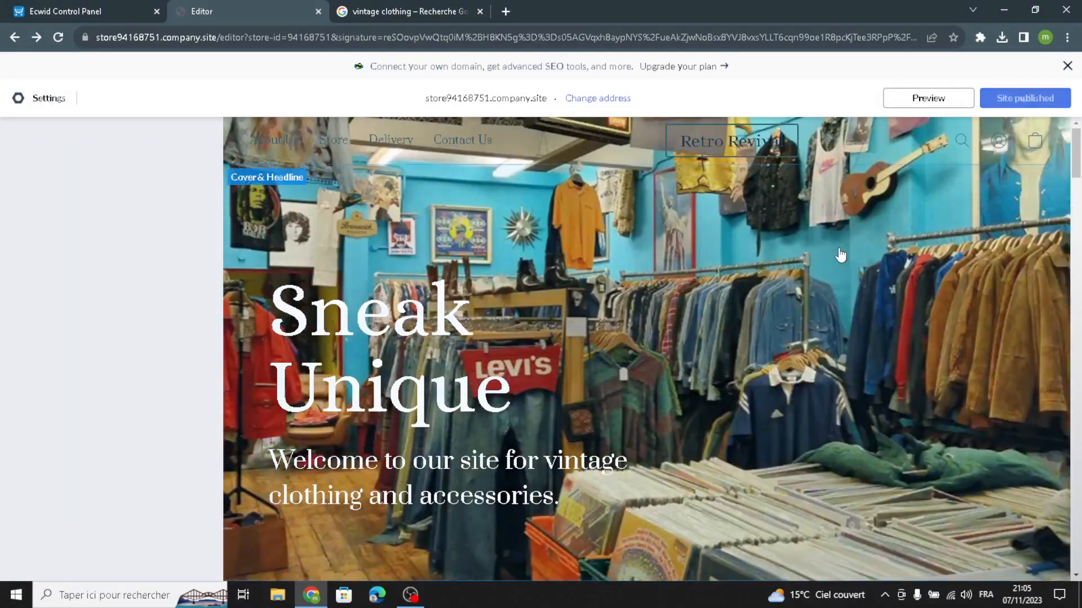